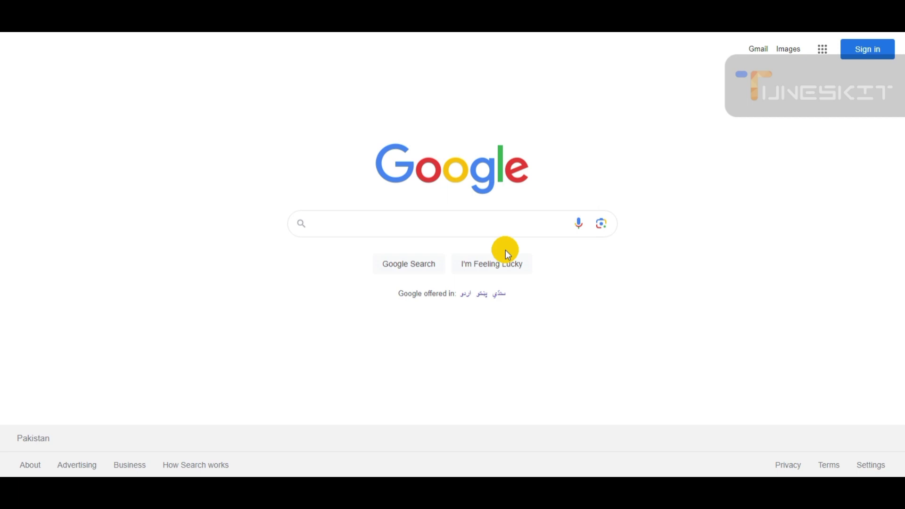
Step: Search Google for "aiou" and open the official Allama Iqbal Open University website from the results
click(476, 224)
text(a)
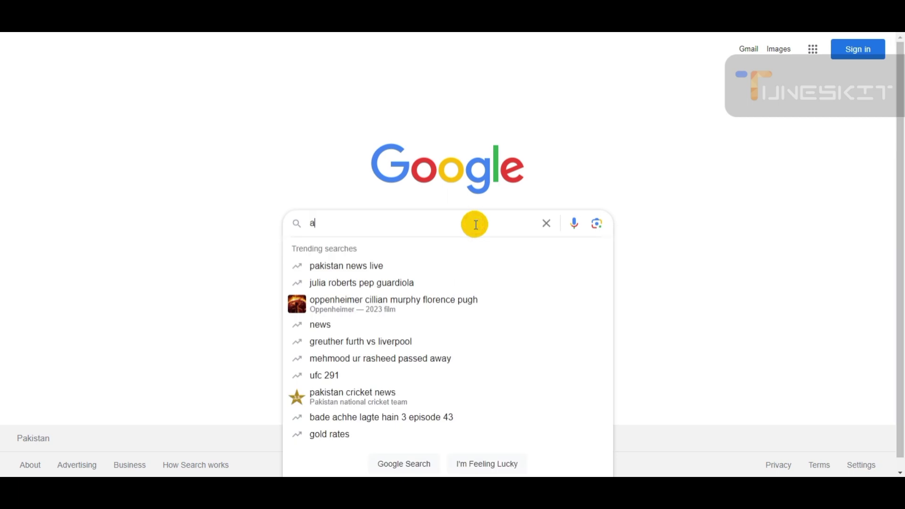
text(iou)
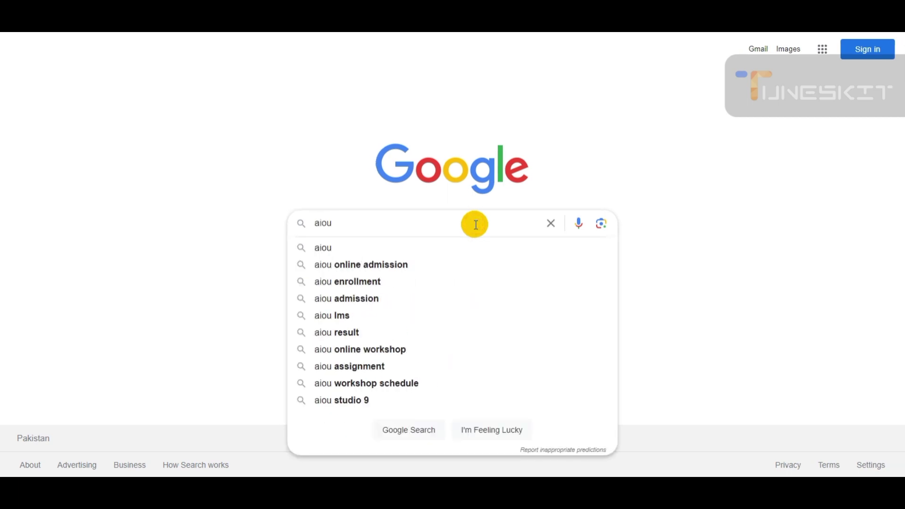
key(Return)
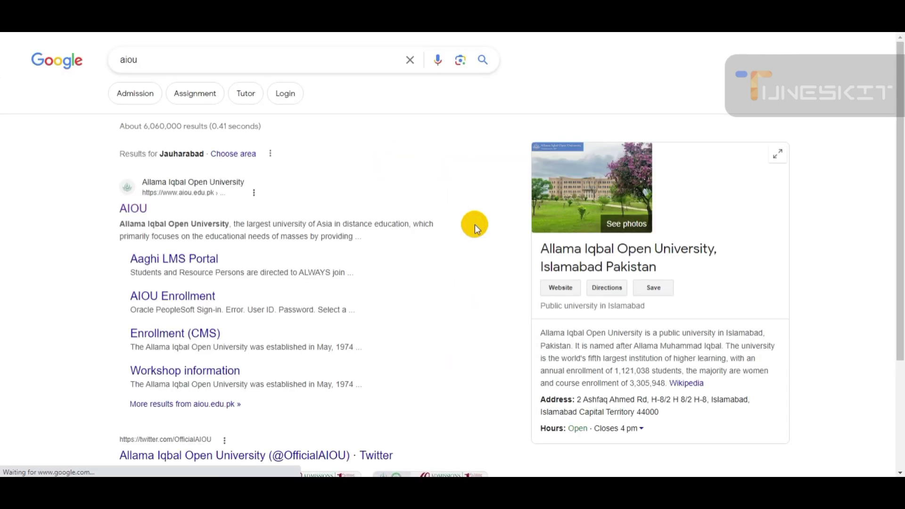
click(137, 217)
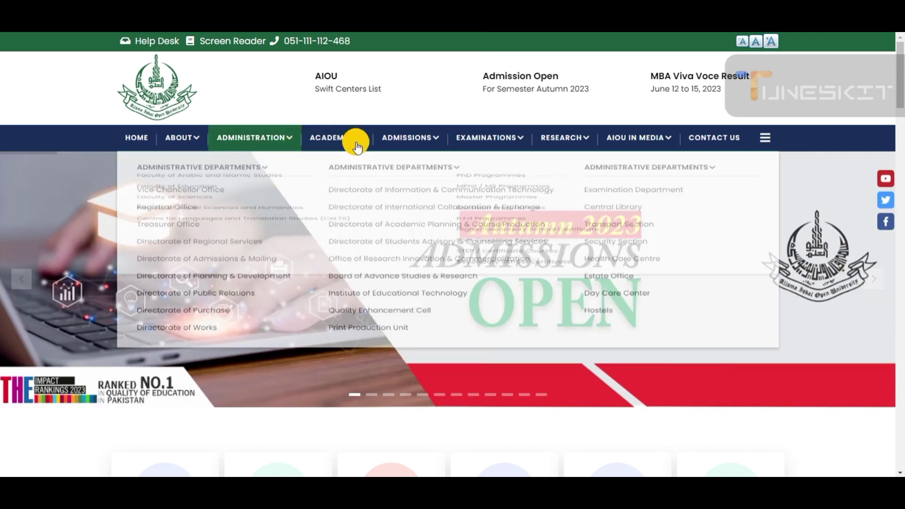
Step: Open the application for new admission under Admissions (OAS) and go to its account registration form
mouse_move(434, 139)
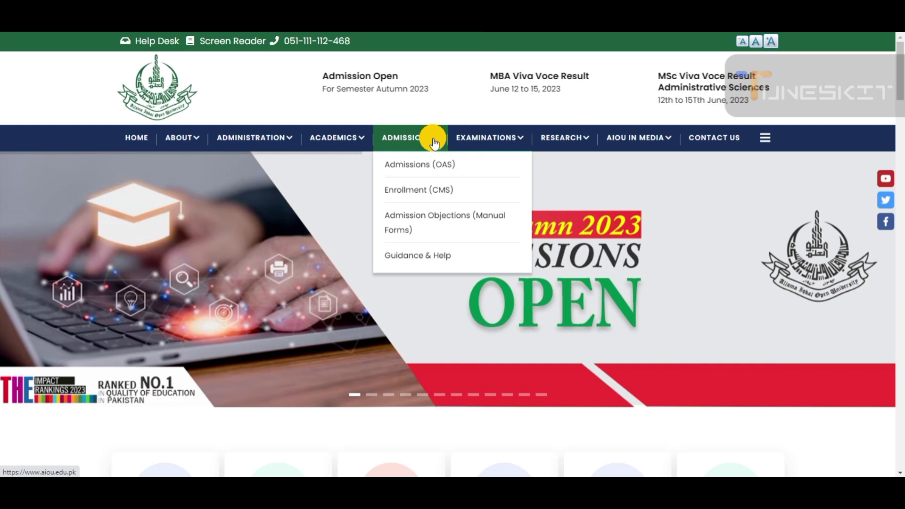
click(462, 168)
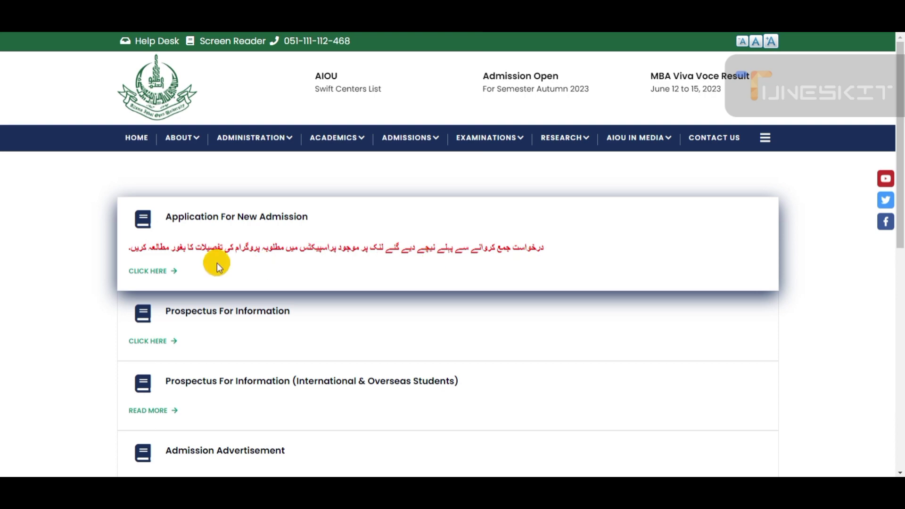
click(158, 271)
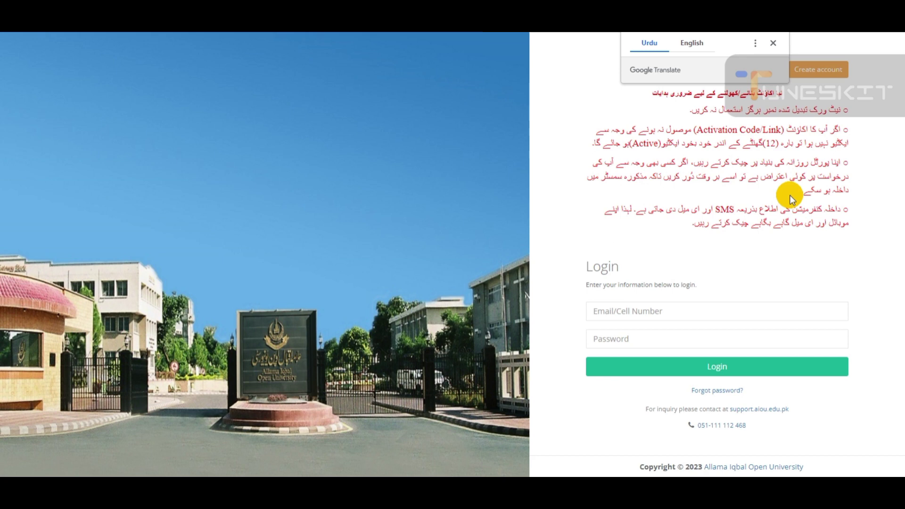
click(773, 43)
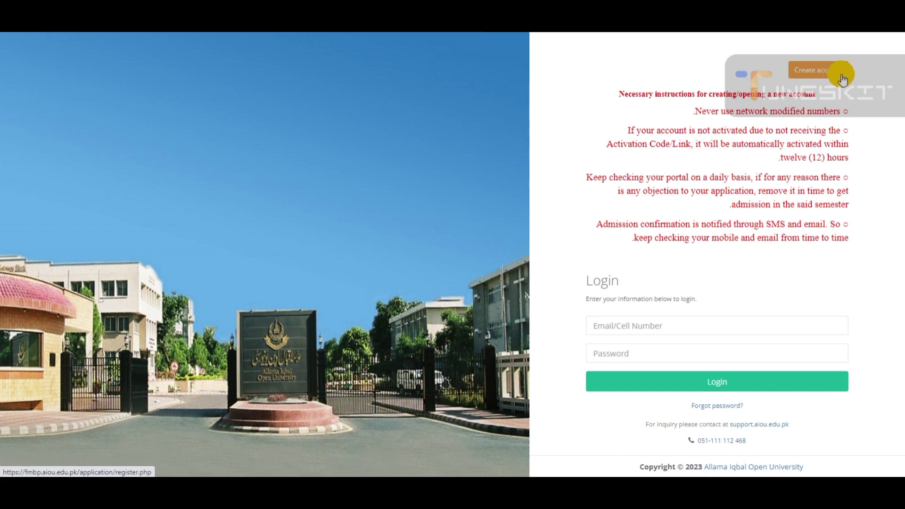
click(843, 77)
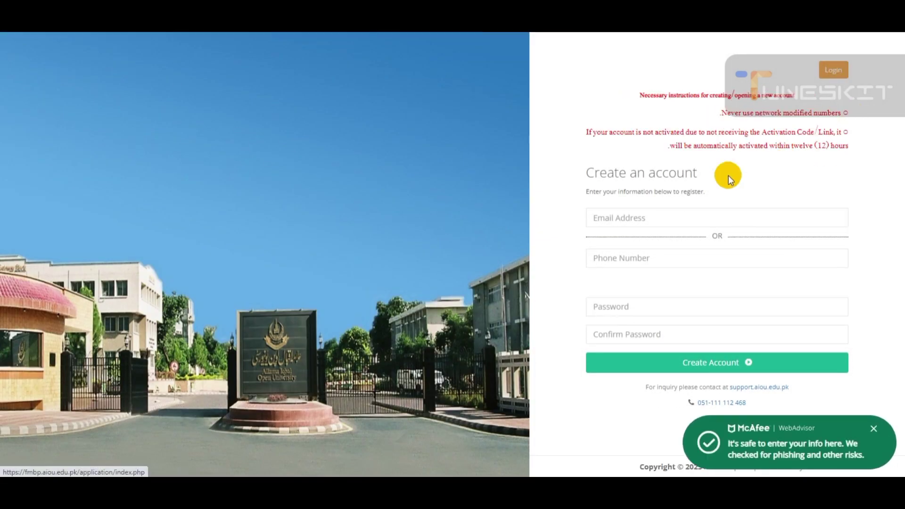
Step: Create the applicant account with a phone number and a confirmed password, and activate it with the activation code
click(702, 218)
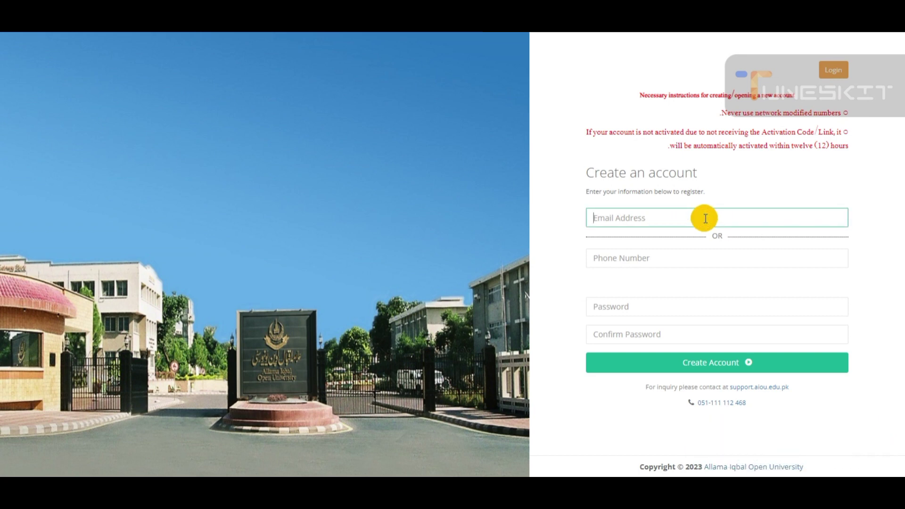
click(688, 259)
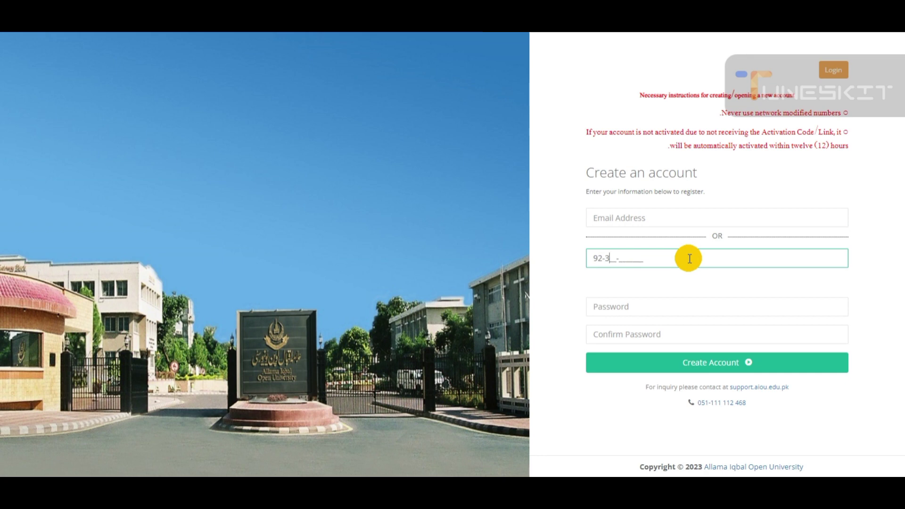
click(724, 308)
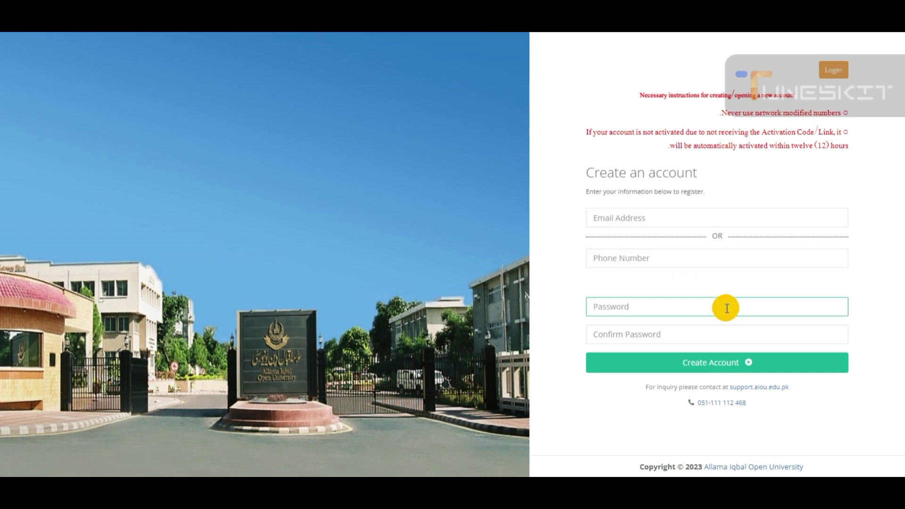
click(725, 330)
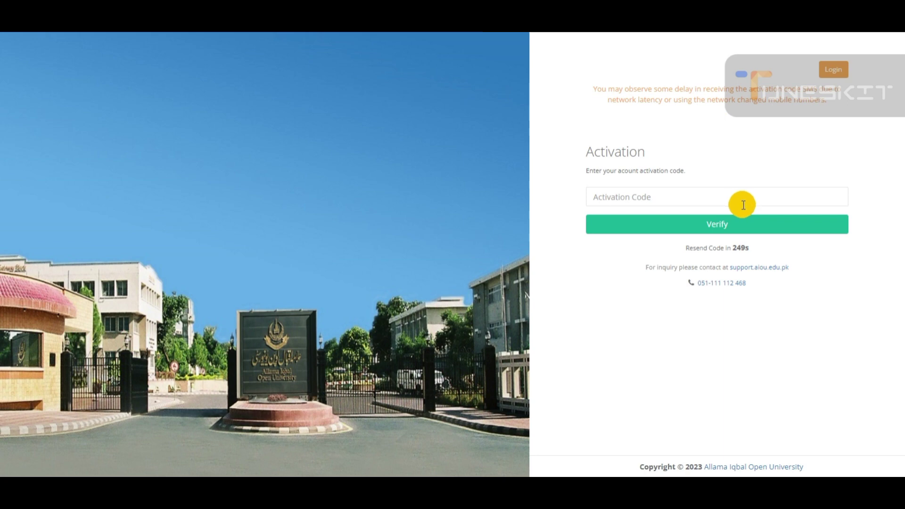
click(750, 205)
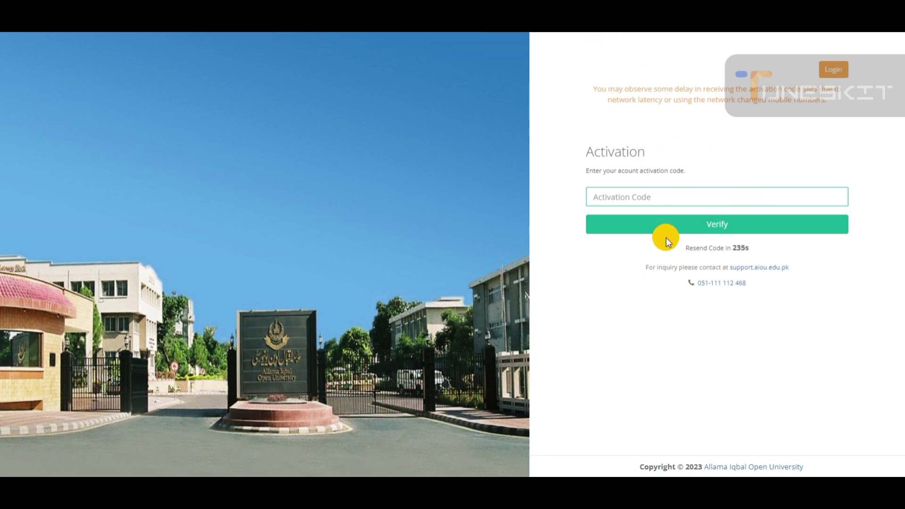
click(589, 31)
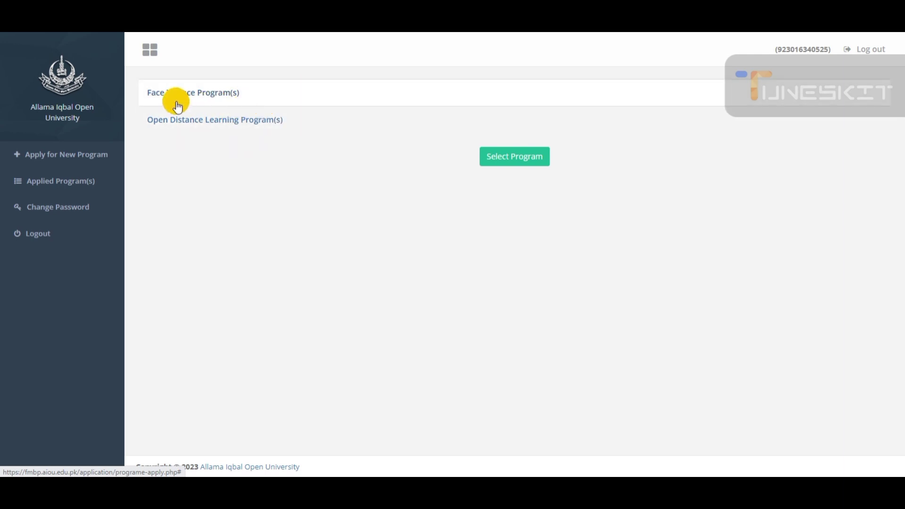
Step: Expand the Face To Face and Open Distance Learning program lists to review the offered programs
click(261, 96)
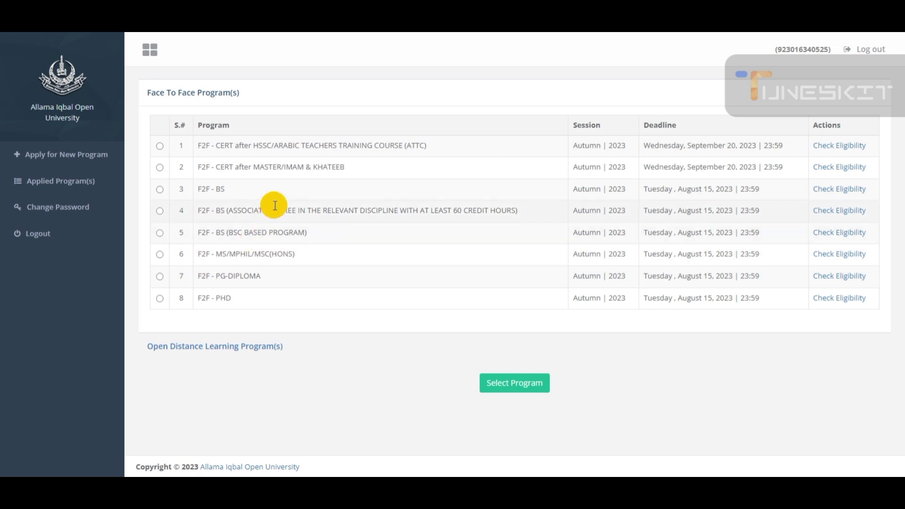
click(180, 348)
scroll(262, 401, down, 1)
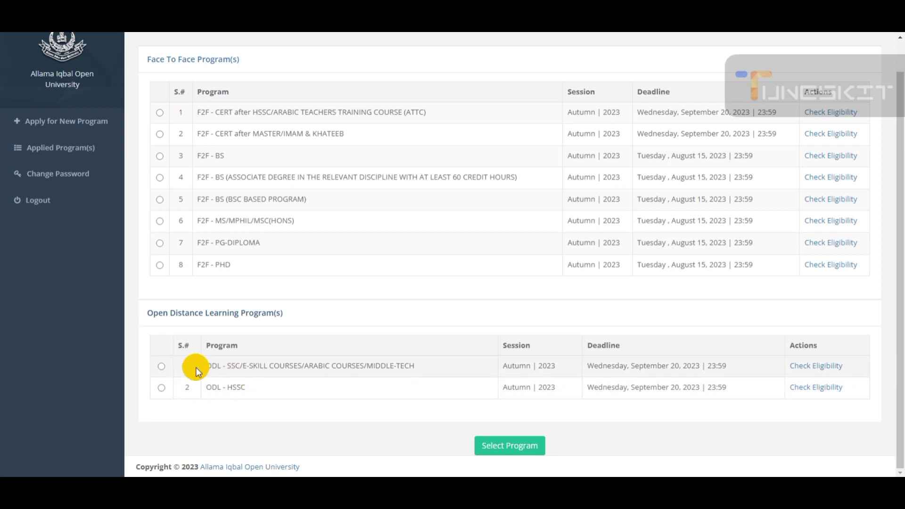
scroll(248, 356, up, 1)
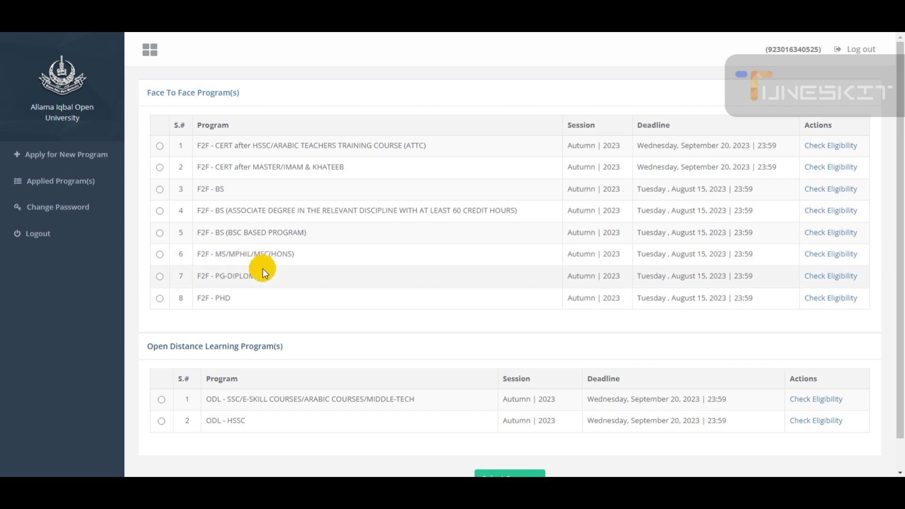
Step: Apply for the F2F - MS/MPHIL/MSC(HONS) program and open its unsubmitted application form
click(160, 255)
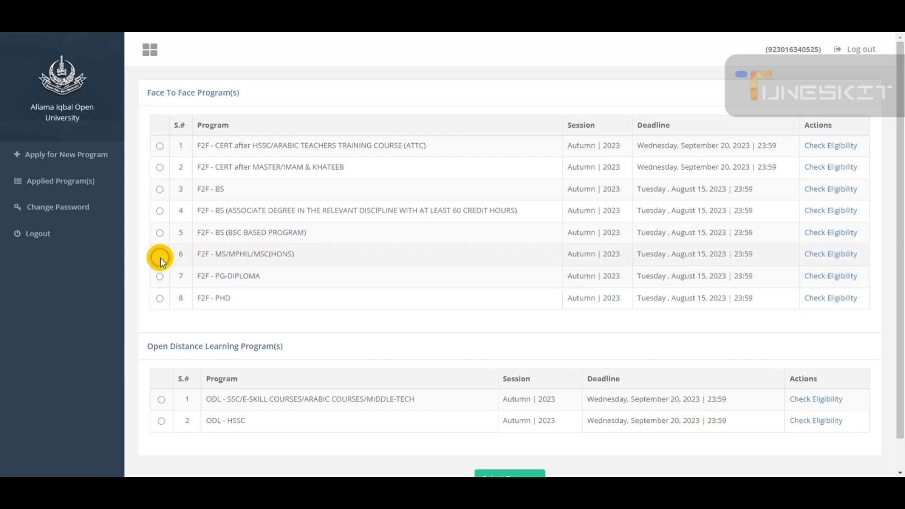
scroll(386, 286, down, 1)
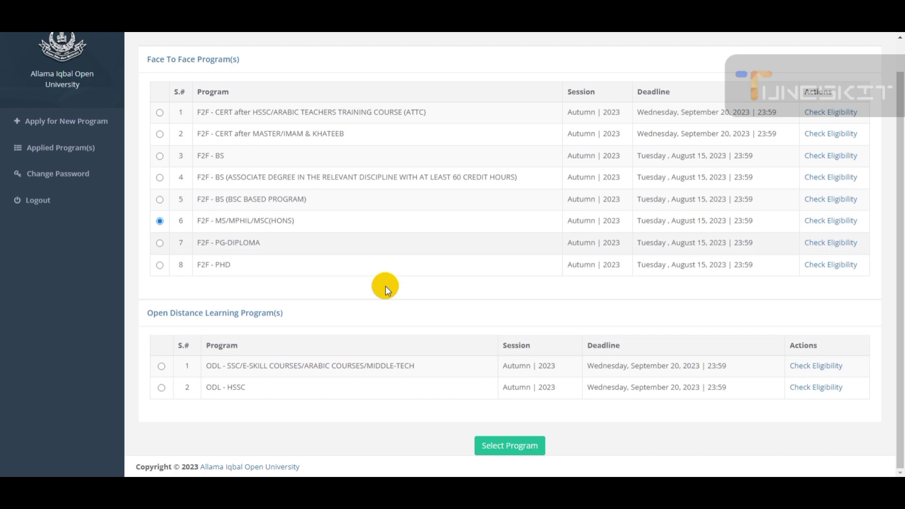
click(523, 448)
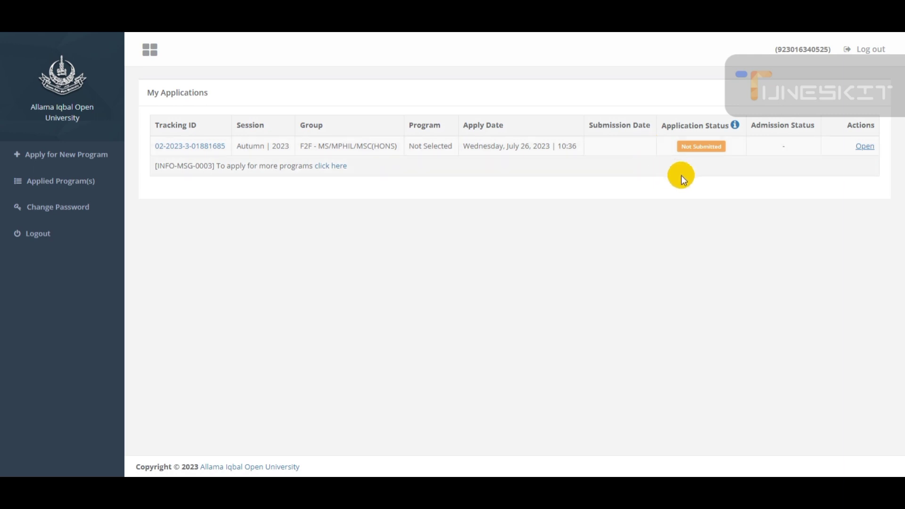
click(869, 146)
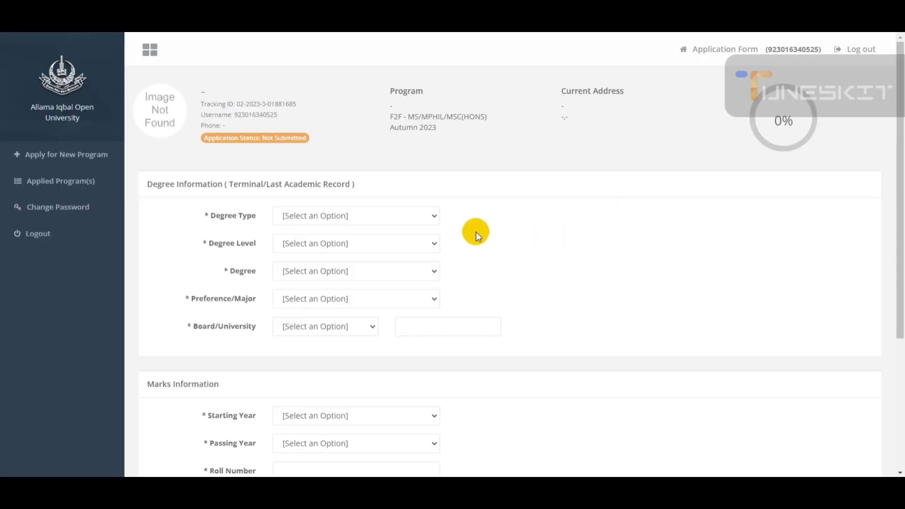
Step: Set the degree type to Degree in the last academic record information
click(368, 216)
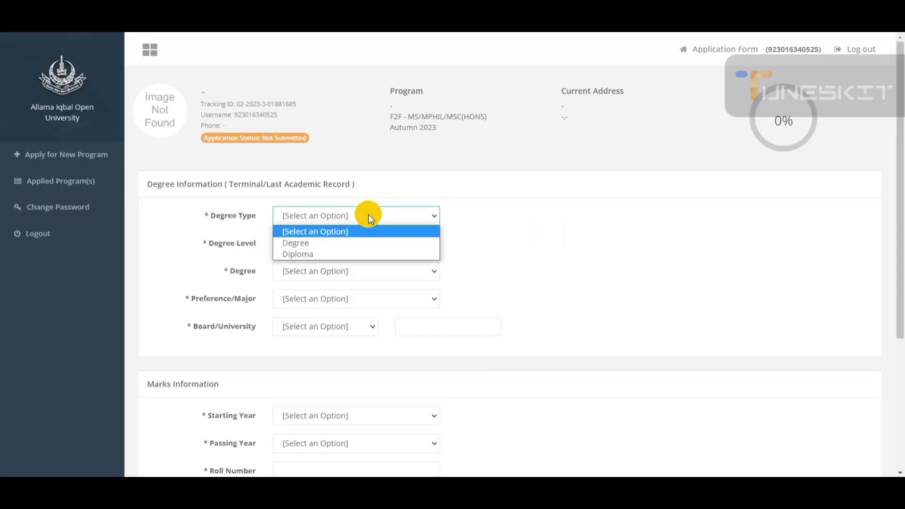
click(365, 242)
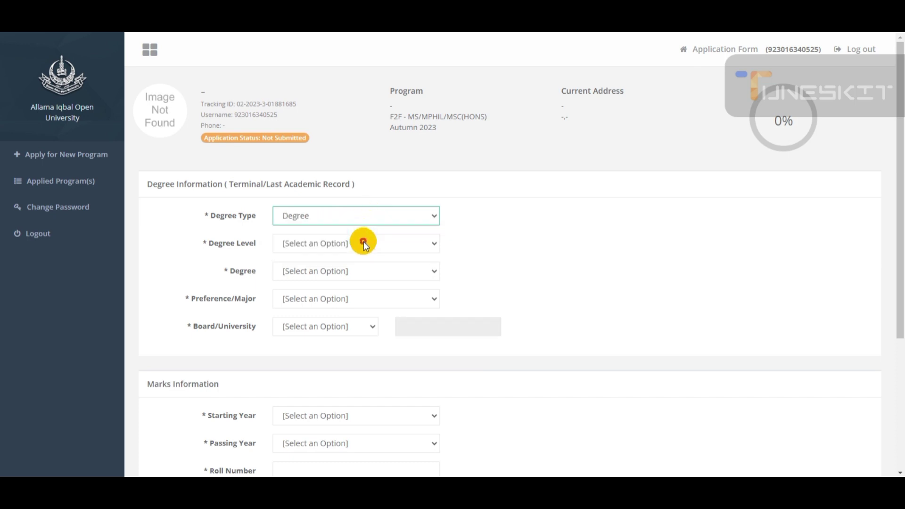
click(370, 220)
click(361, 250)
click(366, 218)
click(364, 244)
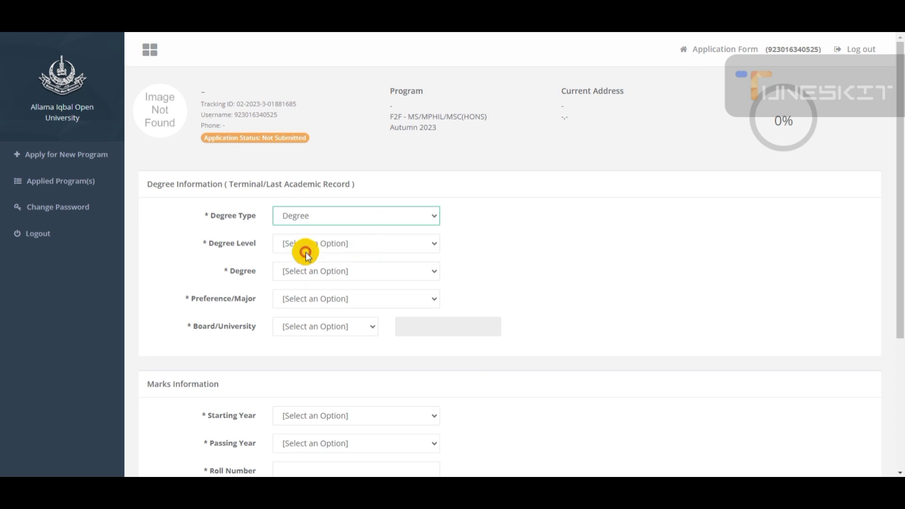
Step: Set the degree level to 16 Years and the degree to MA/MSC(16-YRS)
click(369, 242)
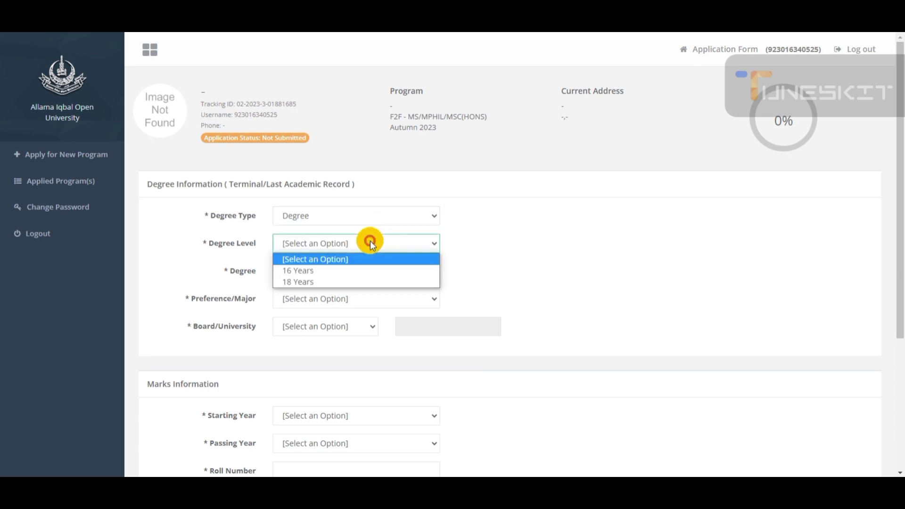
click(366, 271)
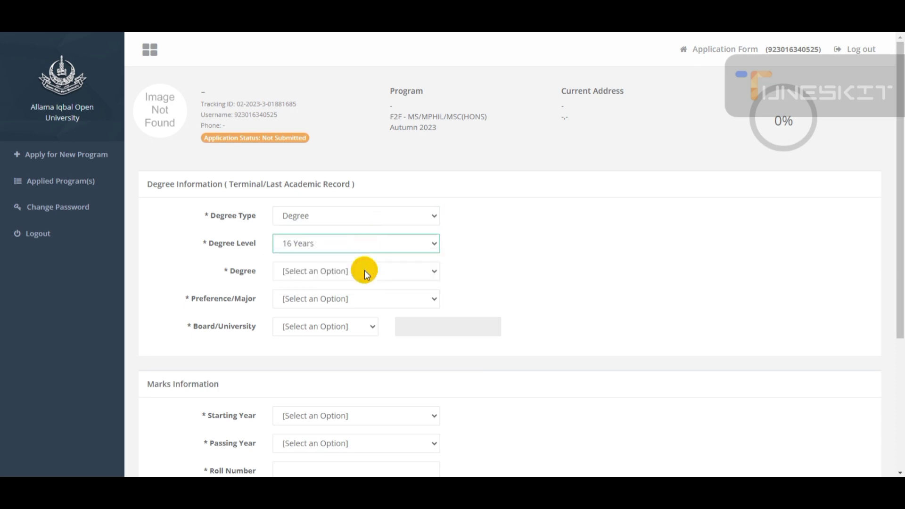
click(394, 273)
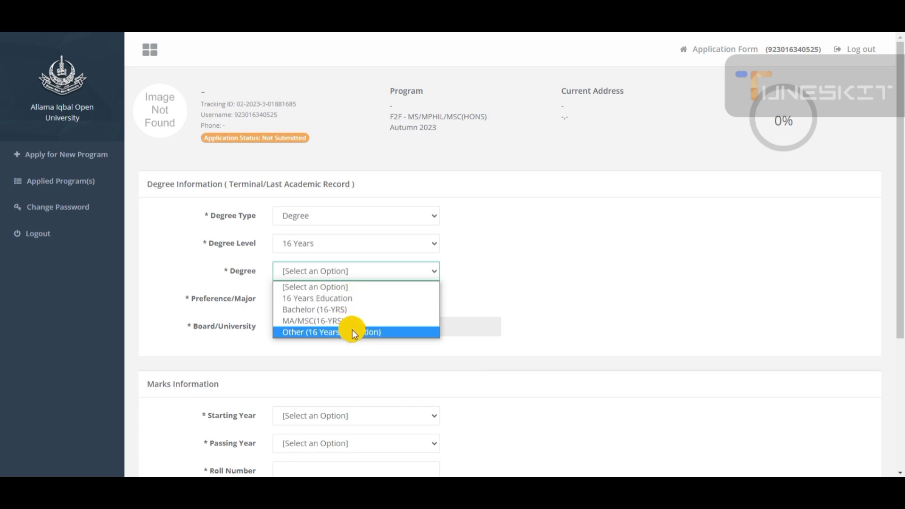
click(388, 325)
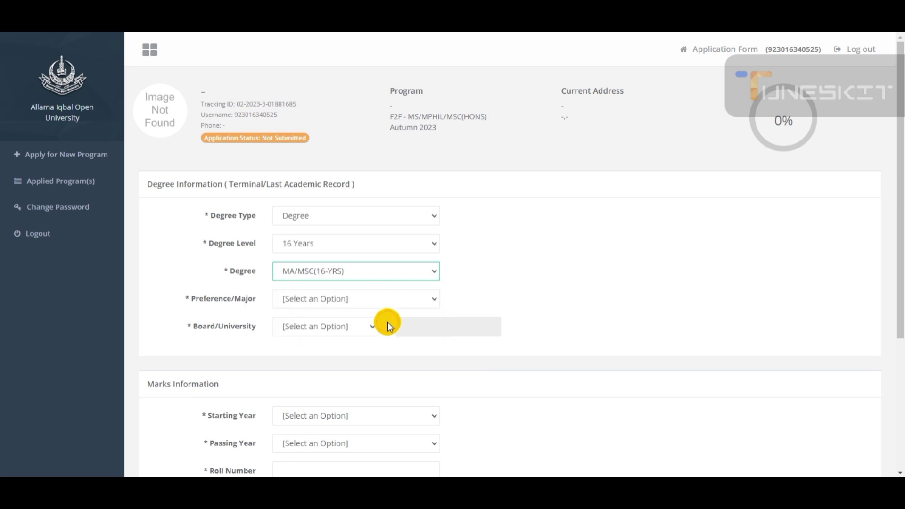
Step: Choose Masters (Library and Information Science) as the preference/major of the degree
click(374, 297)
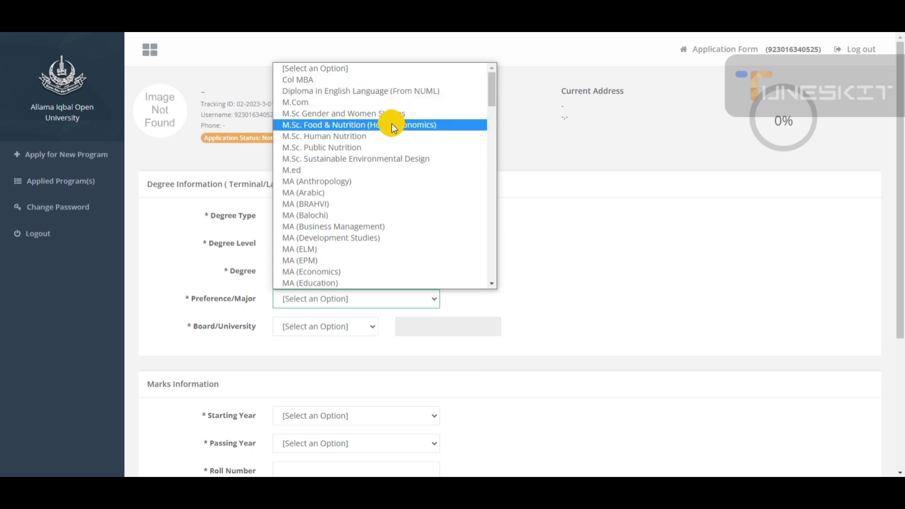
scroll(403, 246, down, 10)
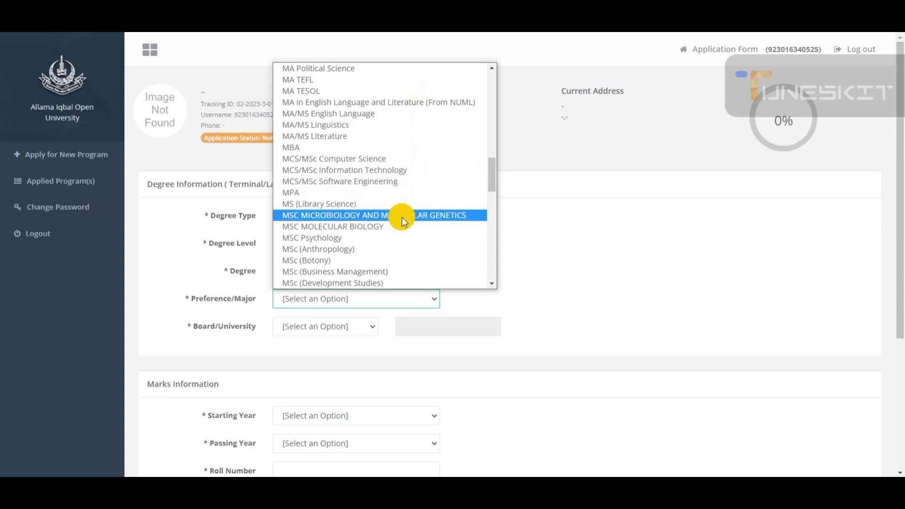
scroll(390, 282, down, 8)
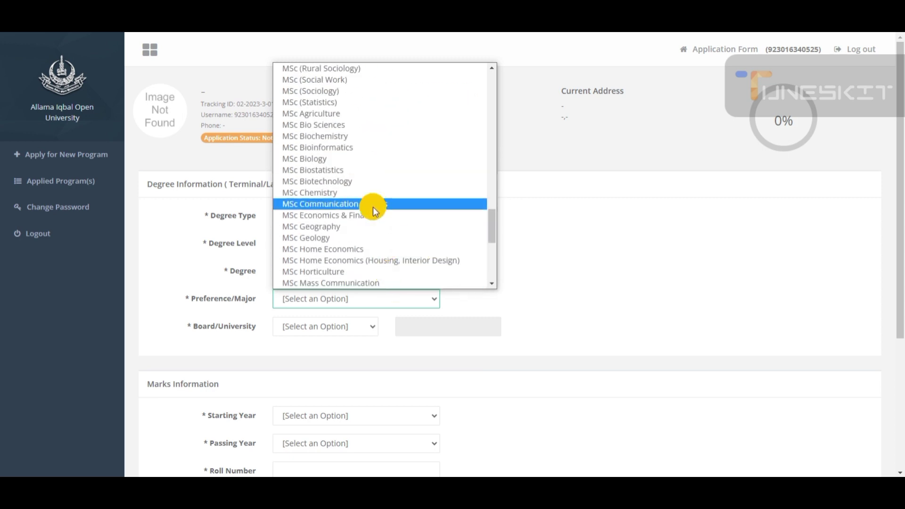
scroll(375, 270, down, 5)
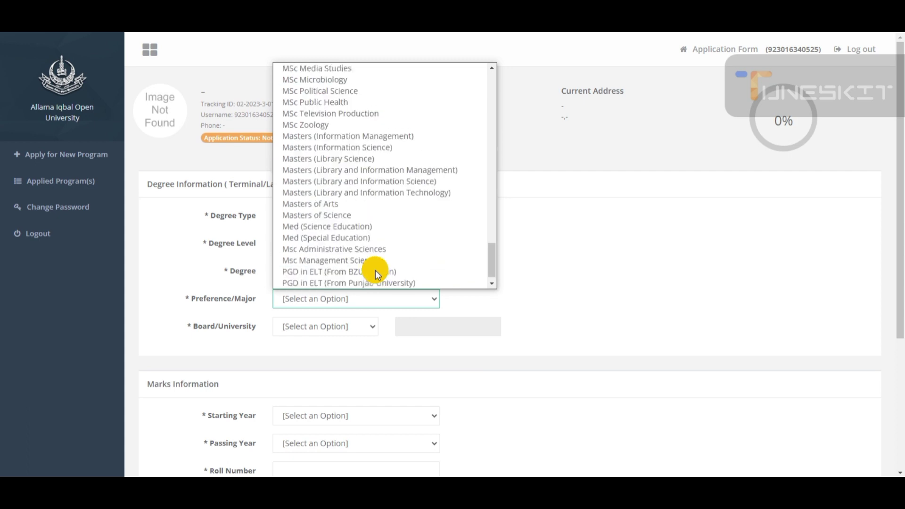
scroll(375, 271, down, 1)
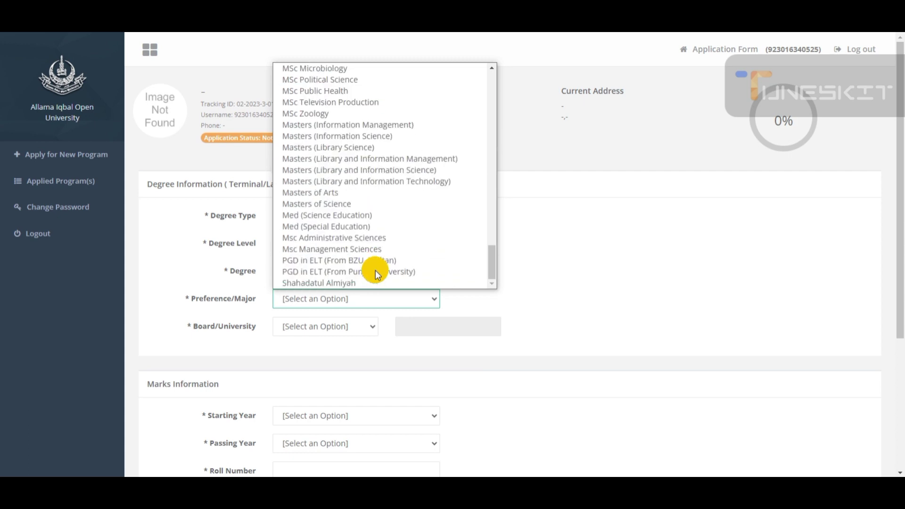
click(375, 173)
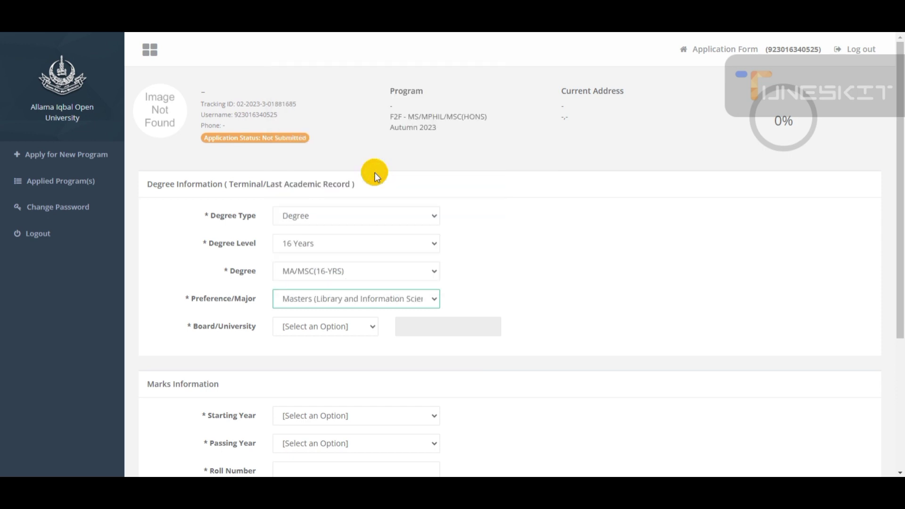
Step: Choose University of Sargodha as the board/university of the last degree
click(363, 327)
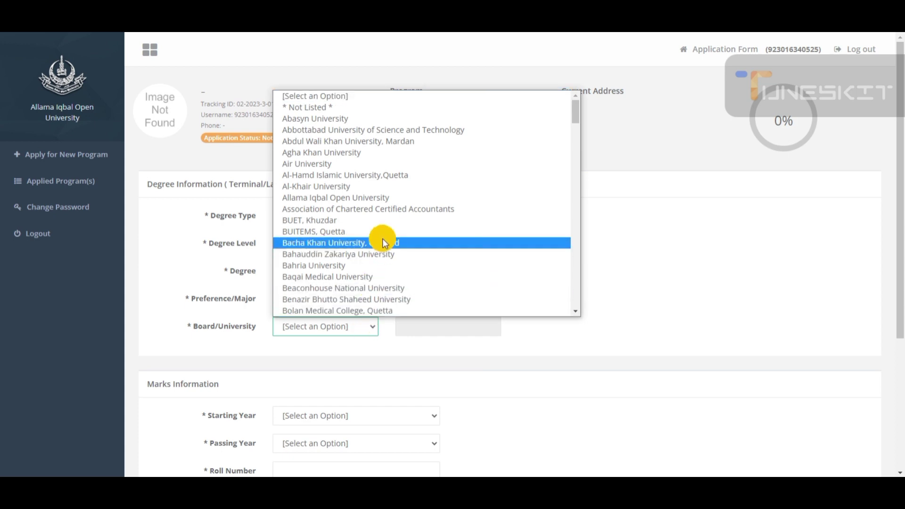
text(sa)
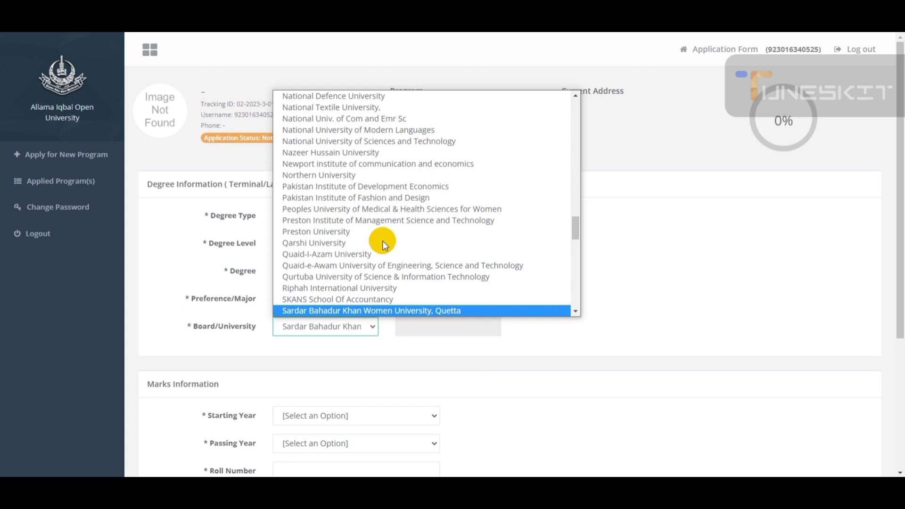
key(Down)
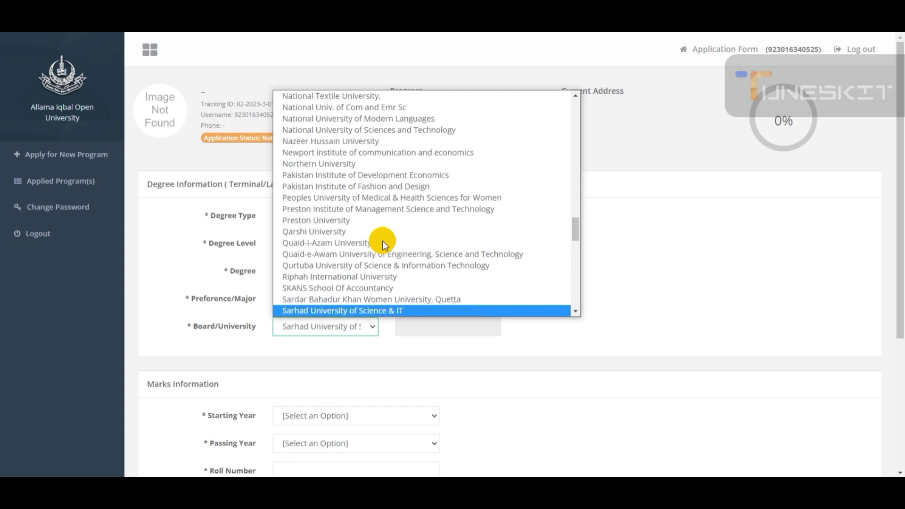
scroll(367, 311, down, 5)
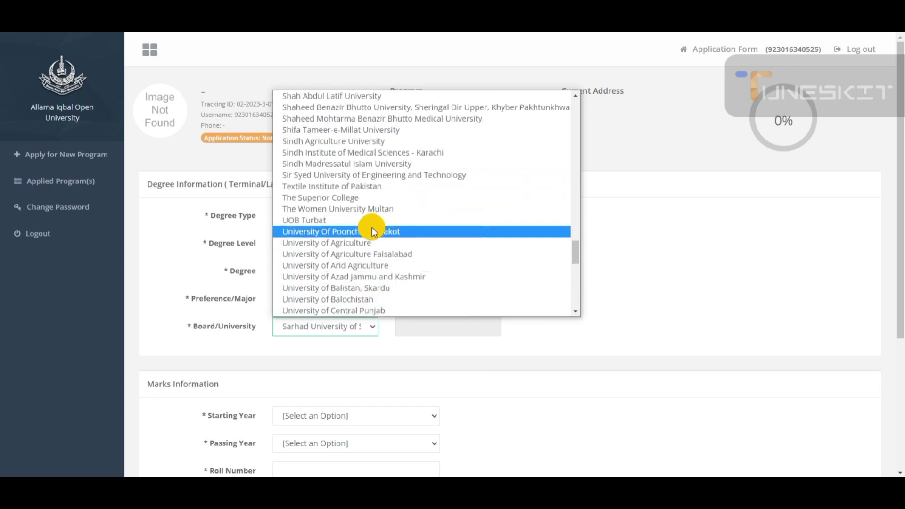
scroll(375, 298, down, 5)
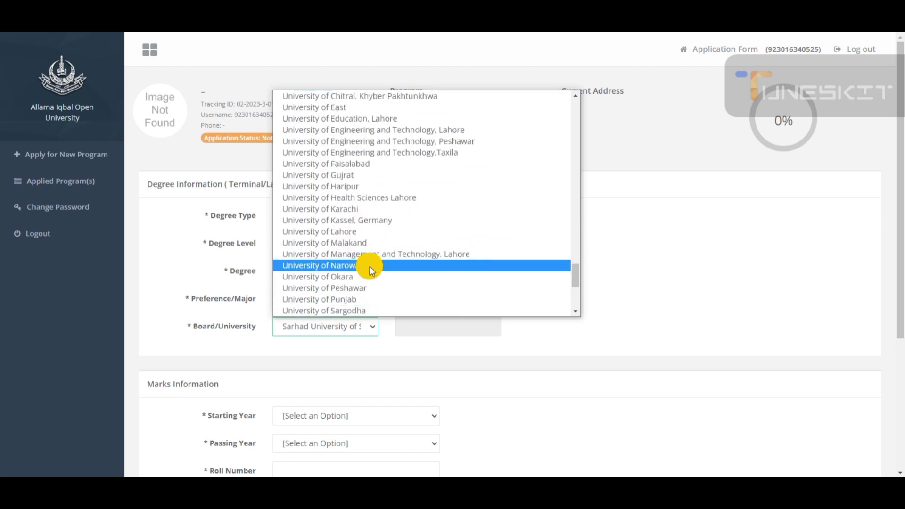
click(369, 308)
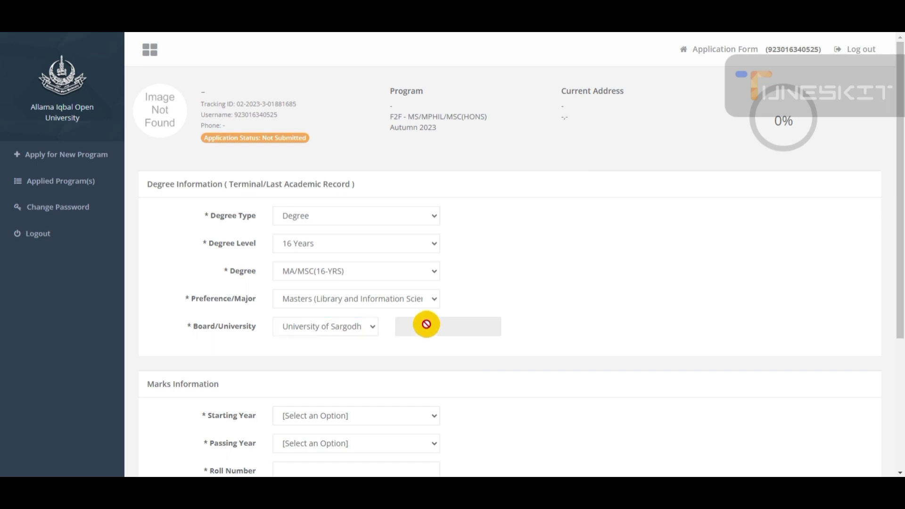
Step: Set the degree's starting year to 2013 and passing year to 2015 in the marks information
scroll(343, 344, down, 2)
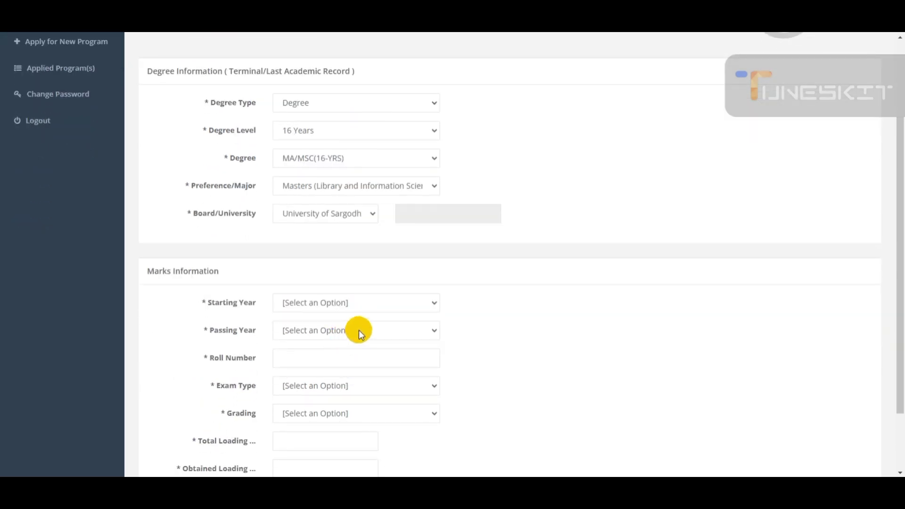
click(372, 301)
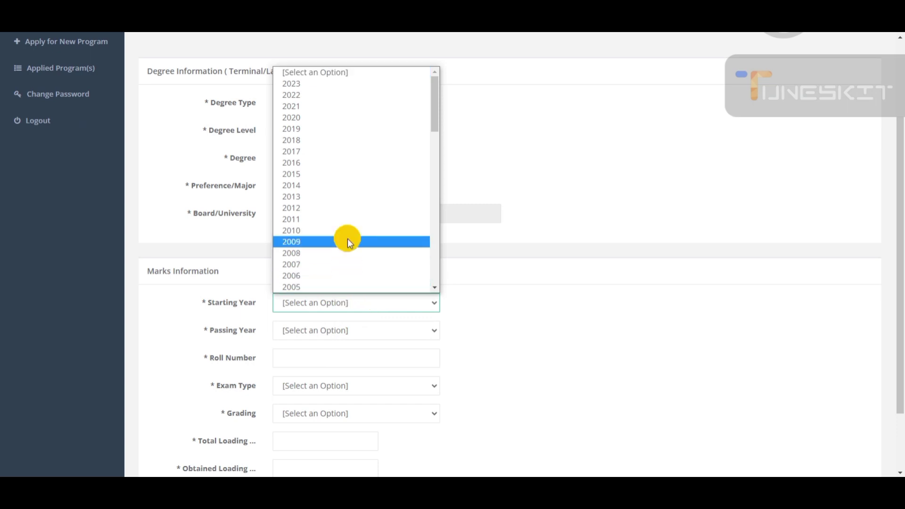
scroll(338, 184, down, 14)
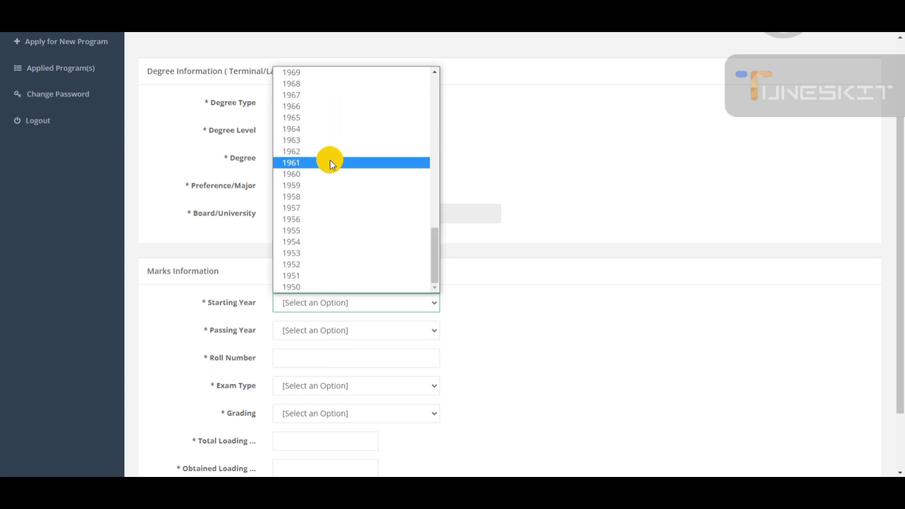
scroll(327, 118, up, 15)
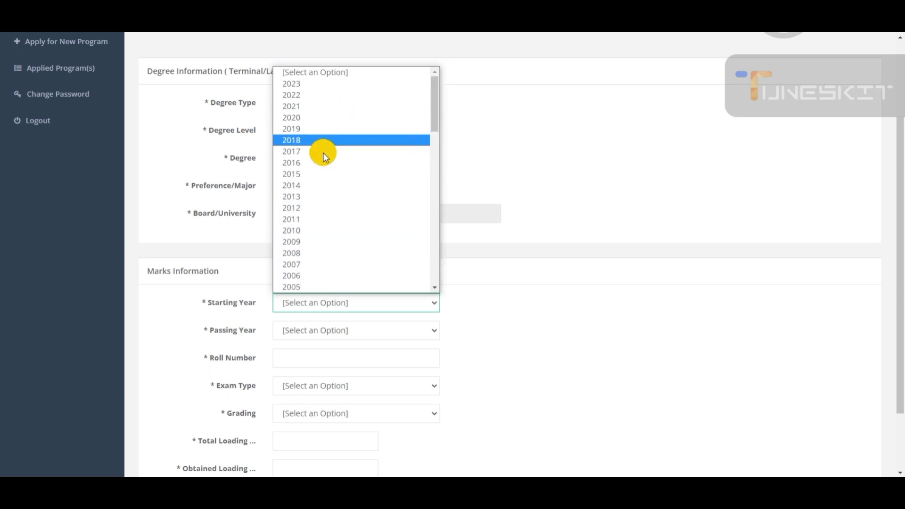
click(319, 197)
click(335, 330)
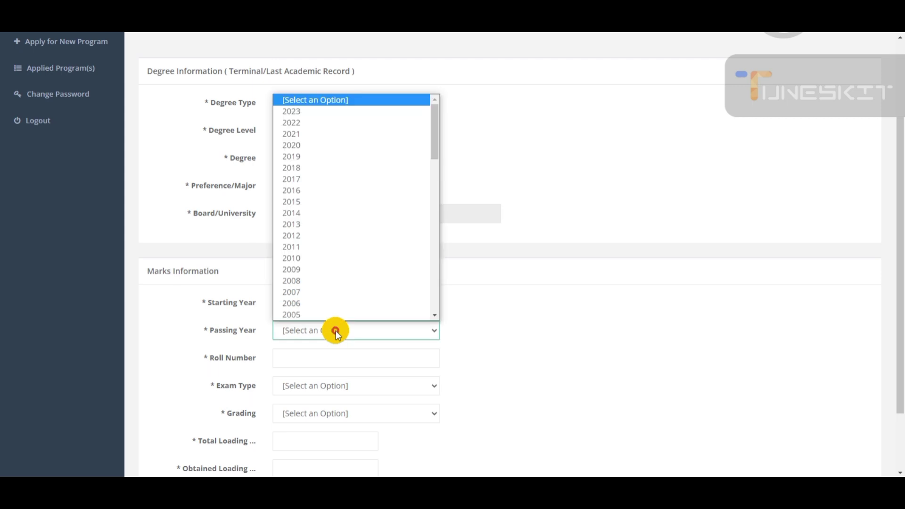
click(313, 202)
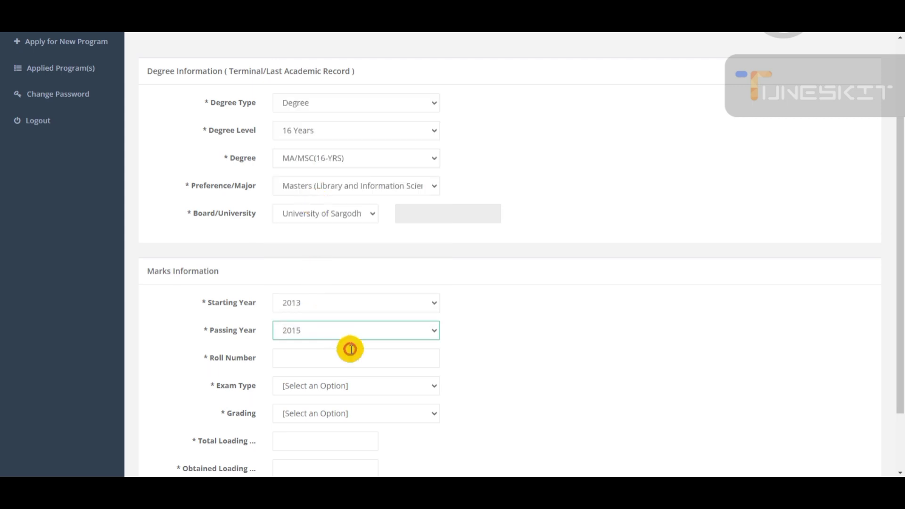
Step: Enter the roll number and set the exam type to Semester in the marks information
scroll(347, 317, down, 2)
click(395, 273)
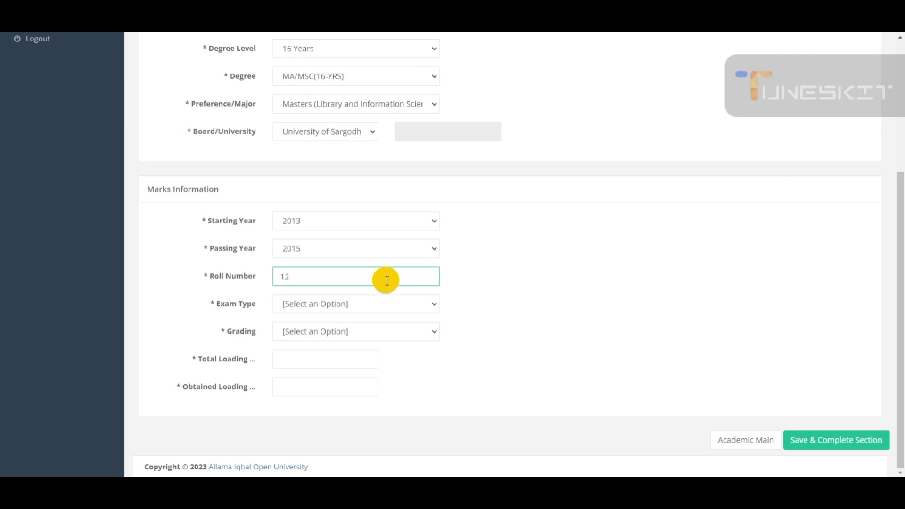
click(372, 303)
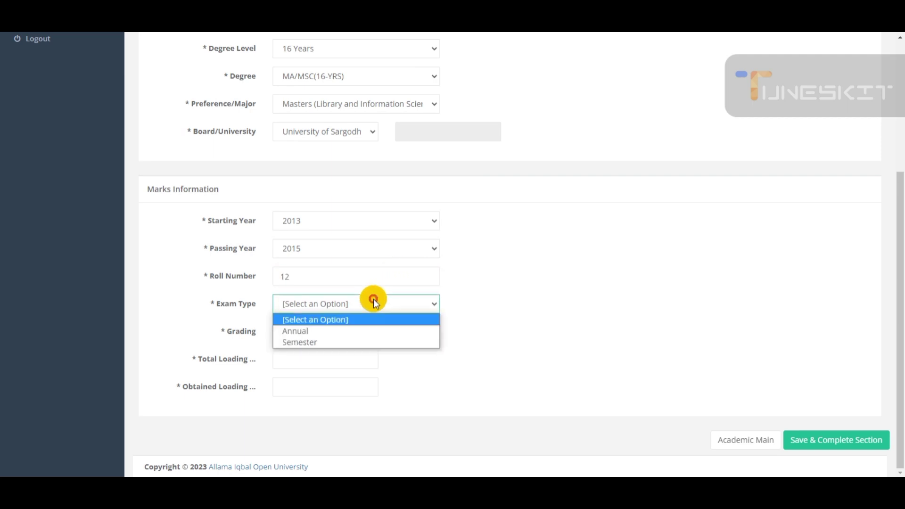
click(373, 343)
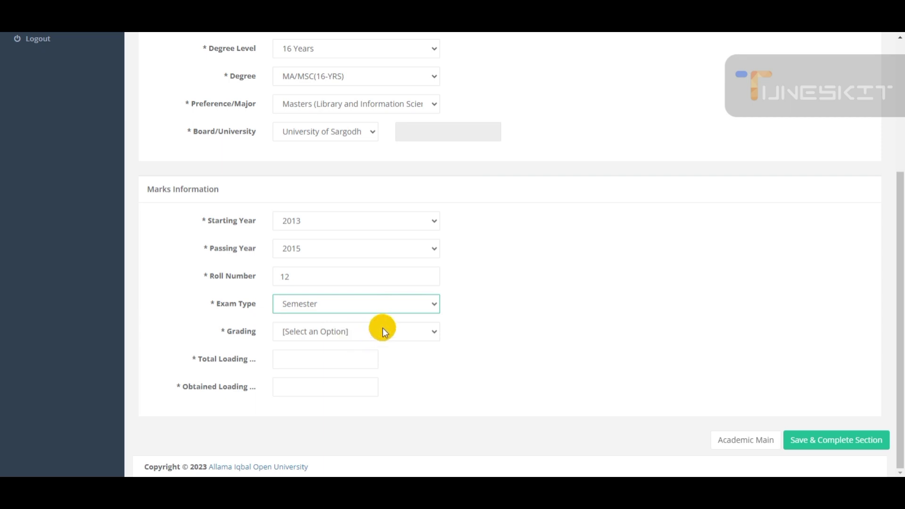
Step: Set the grading to CGPA, with a total CGPA of 4.00 and an obtained CGPA of 3.07
click(382, 330)
click(376, 357)
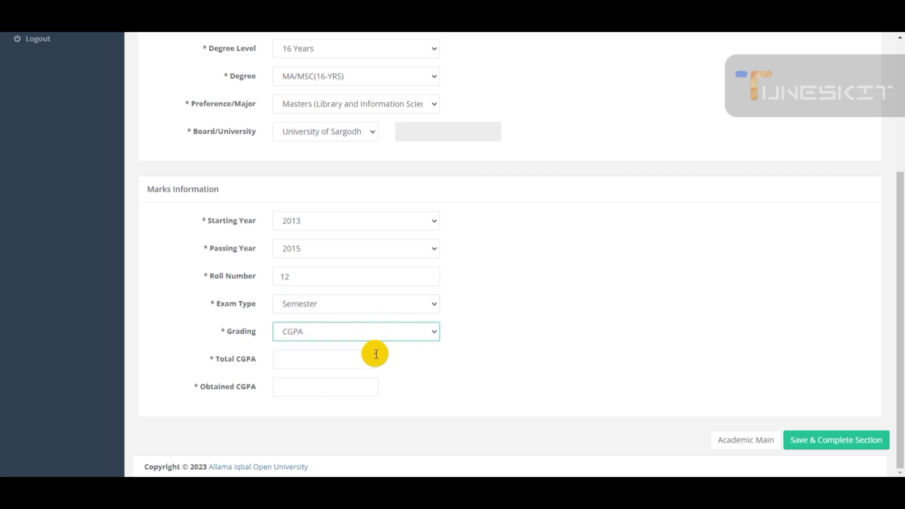
click(347, 355)
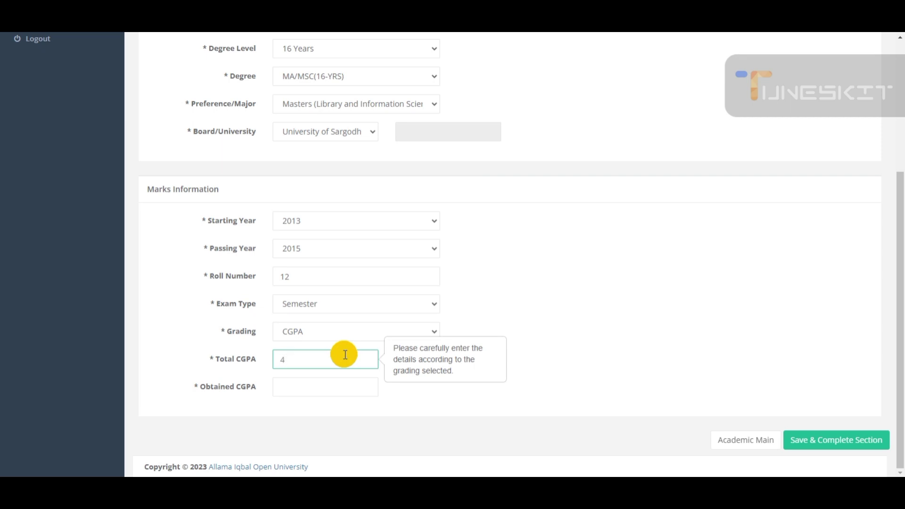
text(4.00)
click(330, 385)
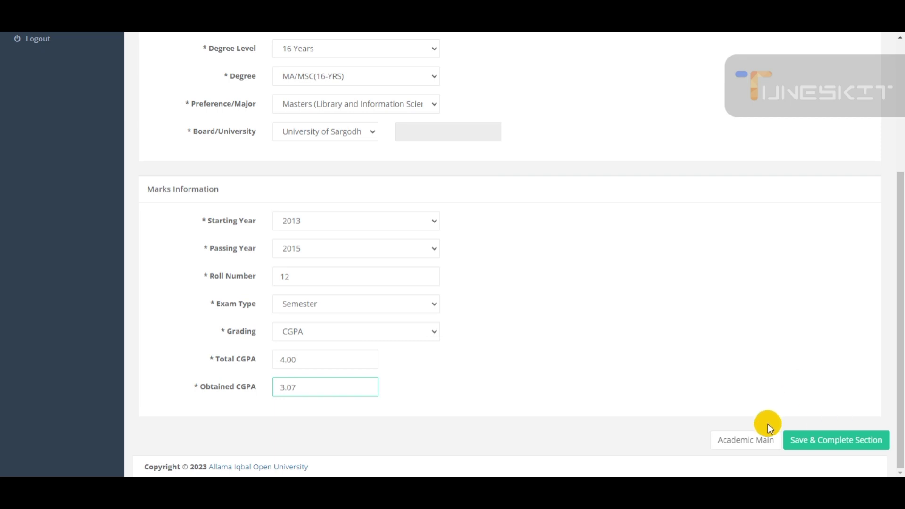
Step: Review the degree and marks entries, and save and complete the section
scroll(416, 233, up, 5)
scroll(450, 339, down, 2)
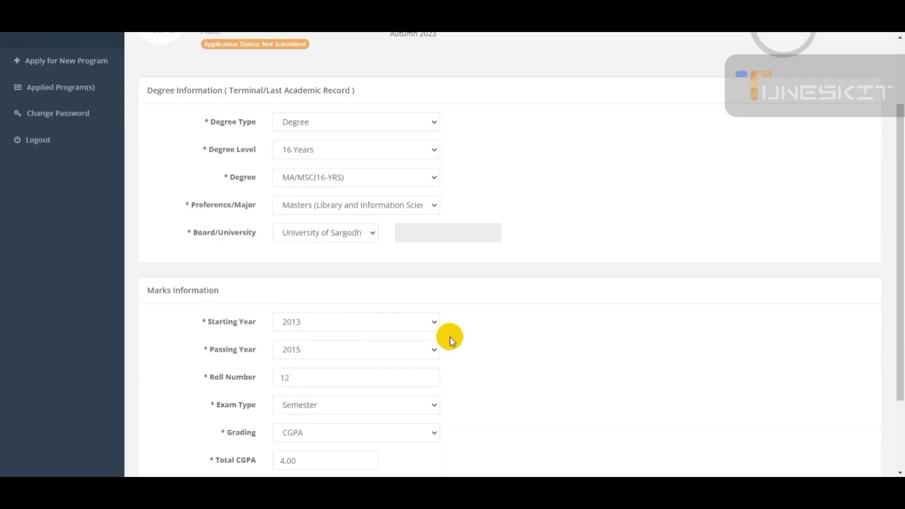
scroll(449, 338, down, 2)
scroll(445, 333, up, 4)
scroll(445, 331, down, 4)
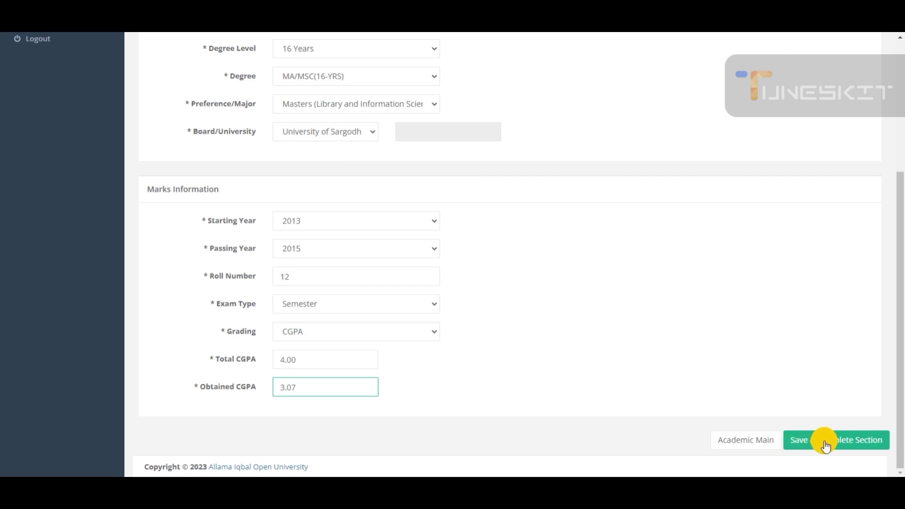
click(842, 445)
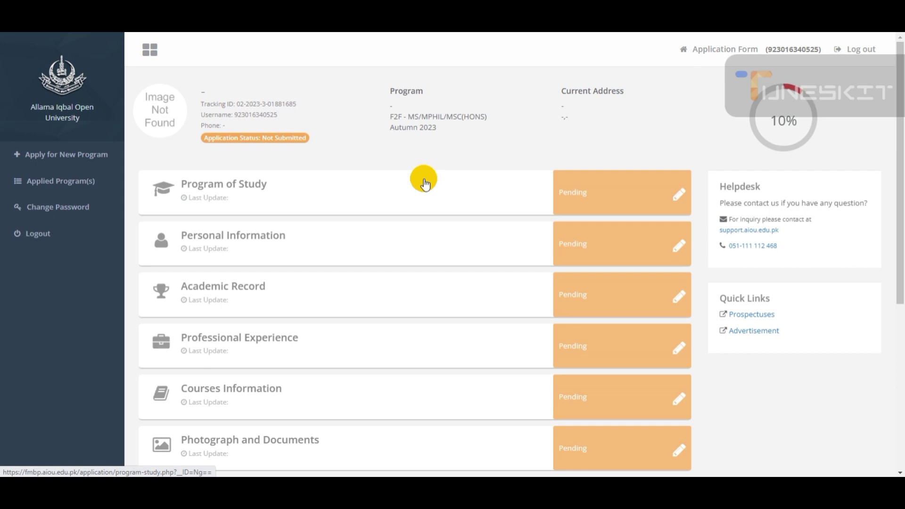
Step: Look over the pending application sections and open Program of Study for editing
click(250, 195)
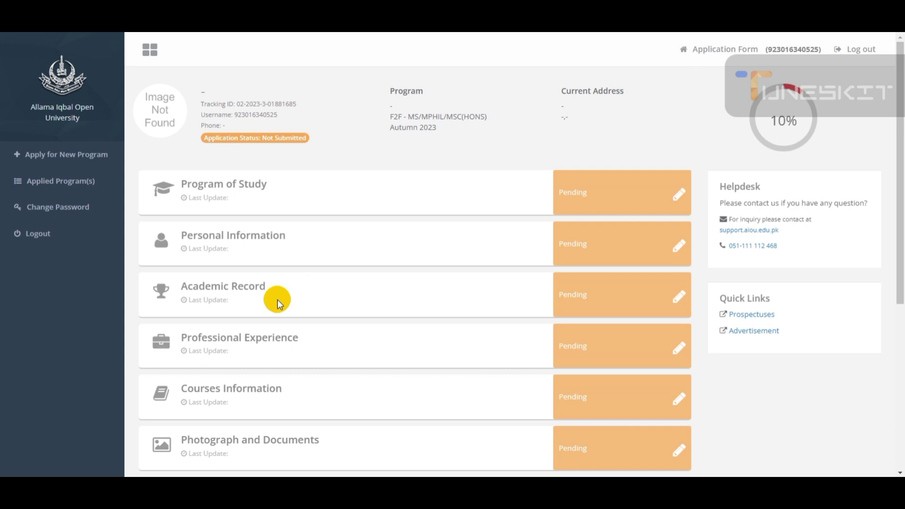
scroll(277, 303, down, 3)
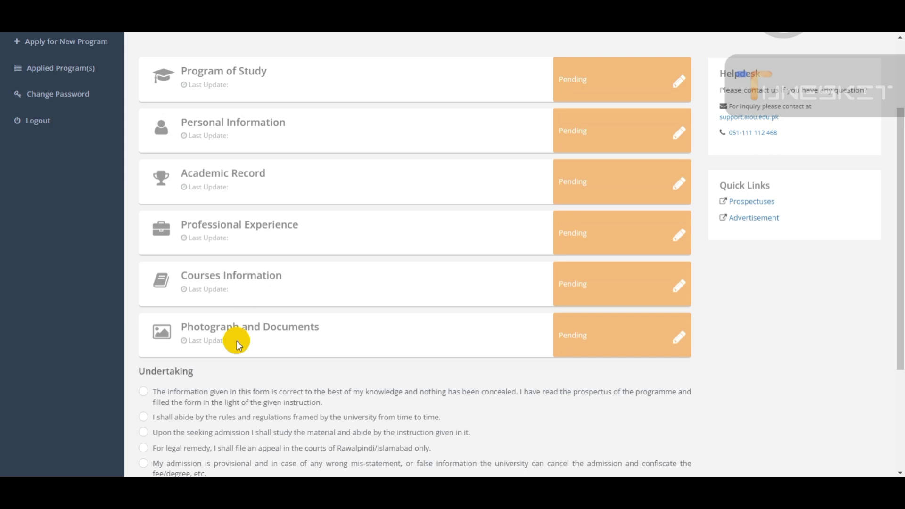
scroll(292, 349, up, 3)
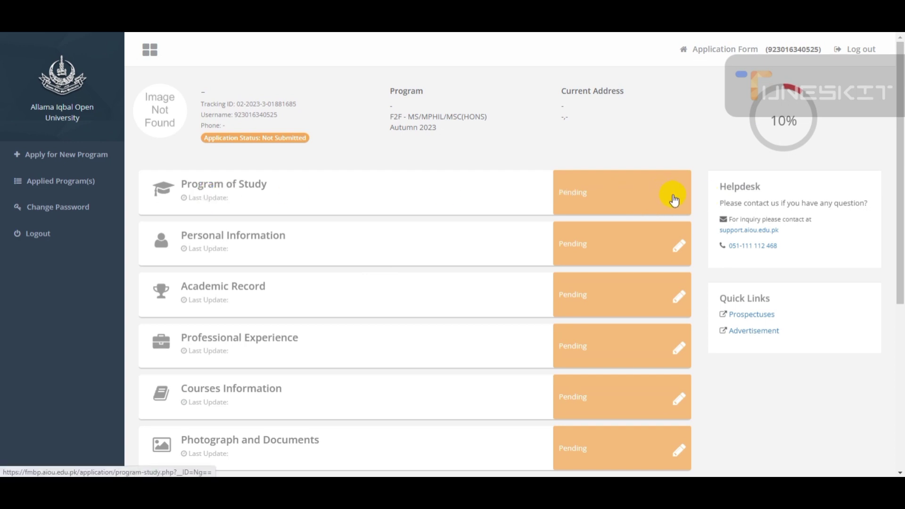
click(673, 199)
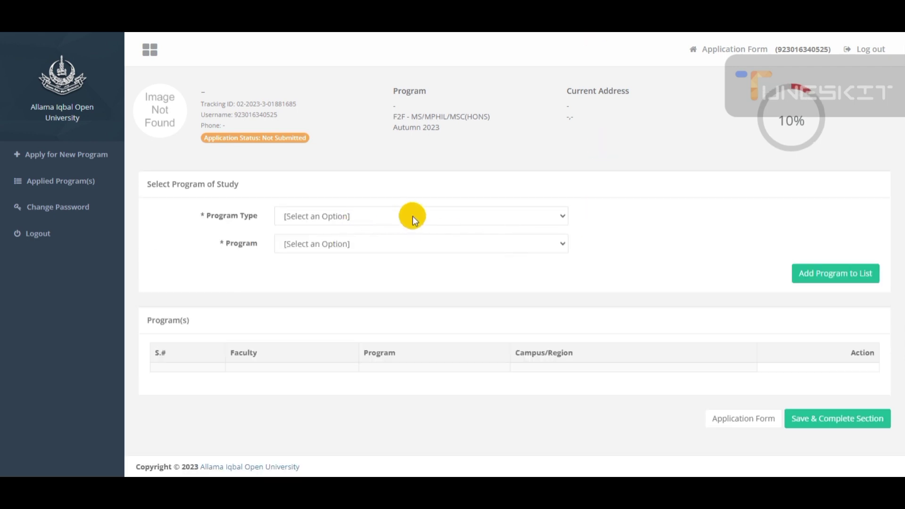
Step: Set the program type to LOCAL and check which programs are offered for it
click(548, 212)
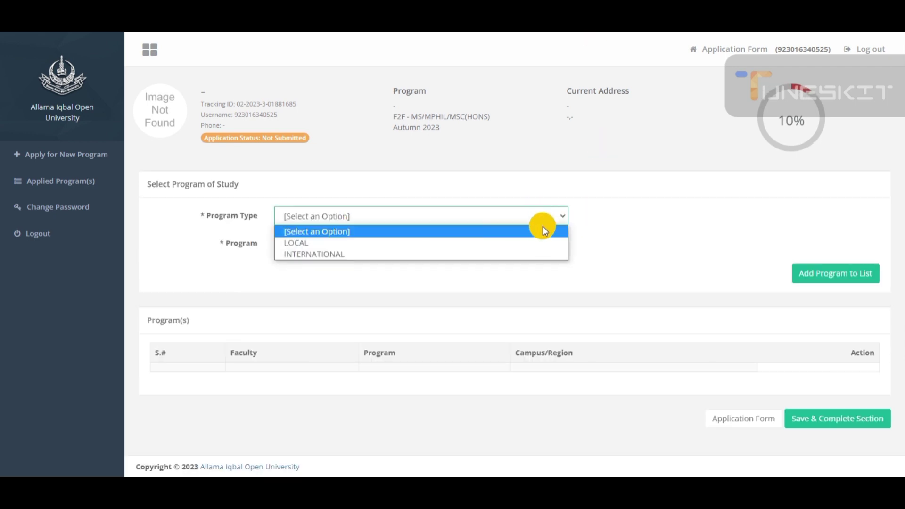
click(539, 242)
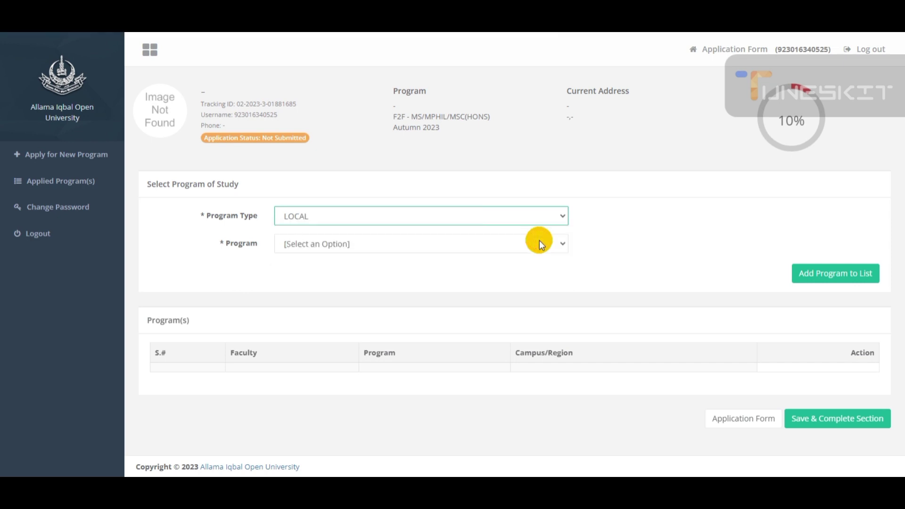
click(539, 242)
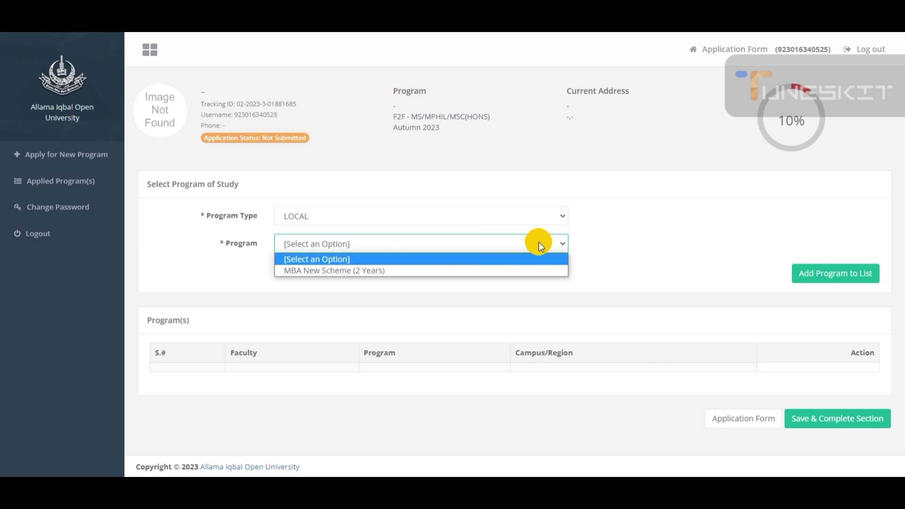
click(539, 243)
Step: Check the programs offered under the INTERNATIONAL program type, and return the type to LOCAL
click(532, 218)
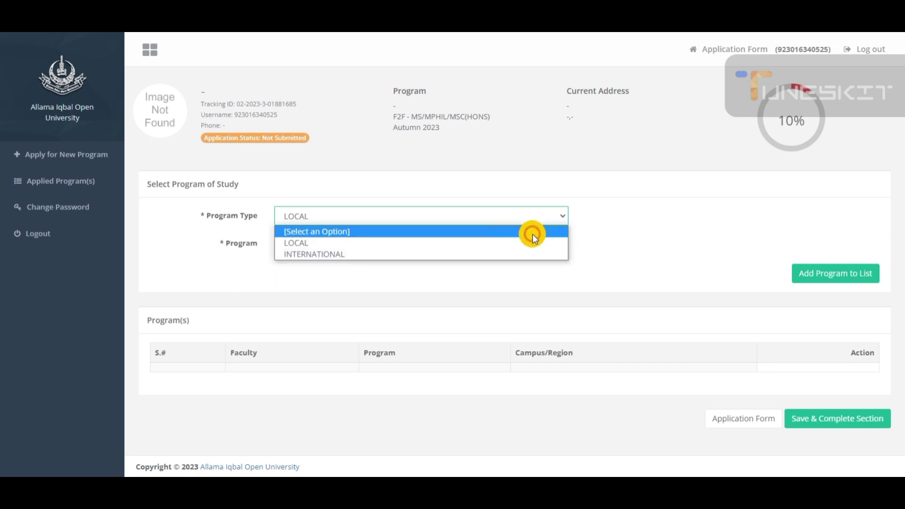
click(531, 254)
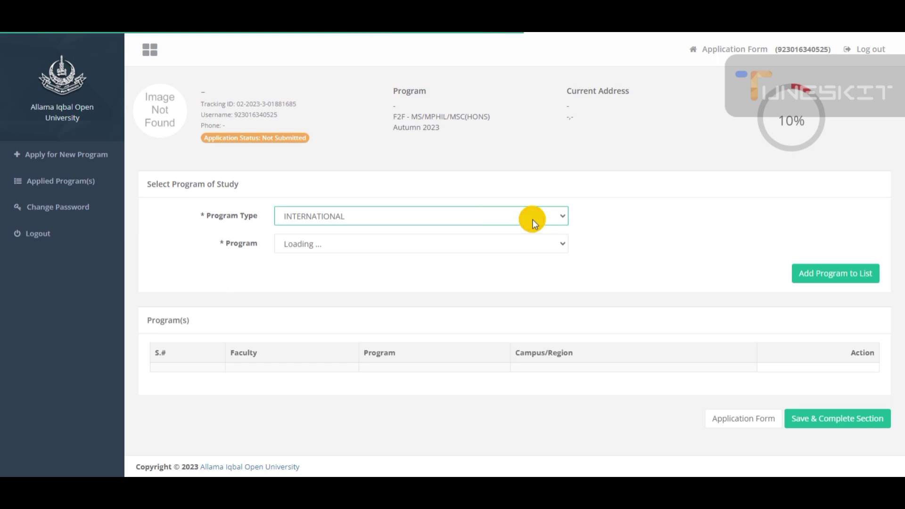
click(529, 238)
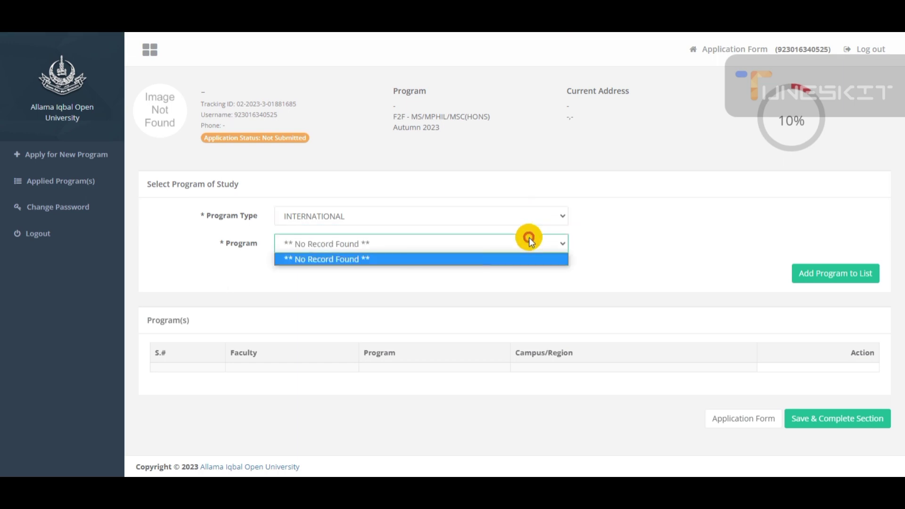
click(525, 216)
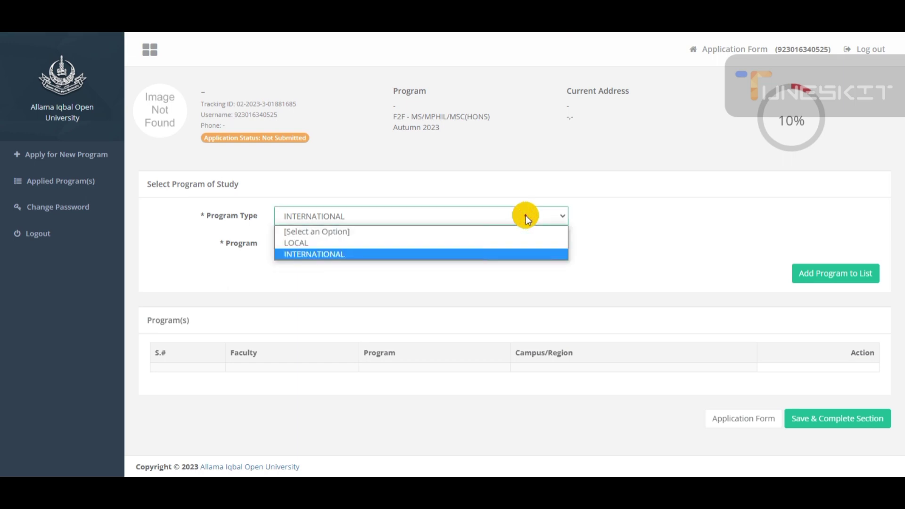
click(524, 246)
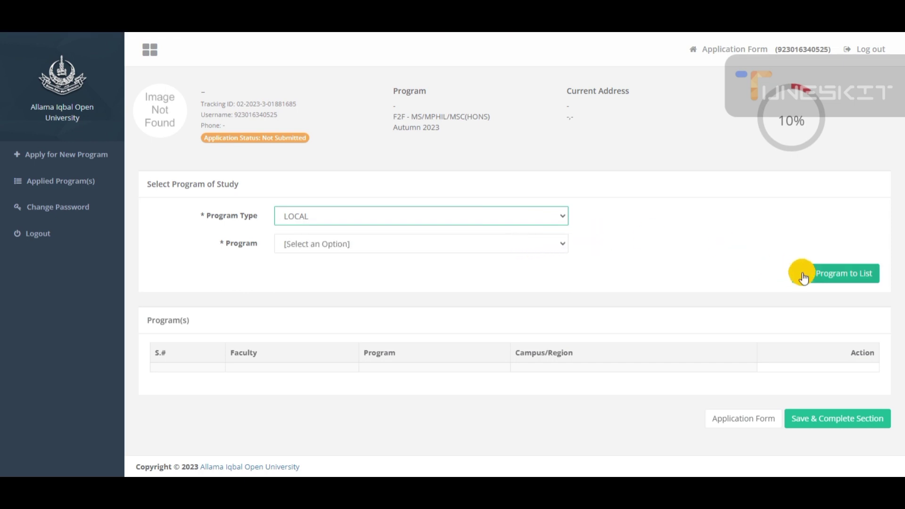
Step: Choose MBA New Scheme (2 Years) as the local program of study
click(696, 46)
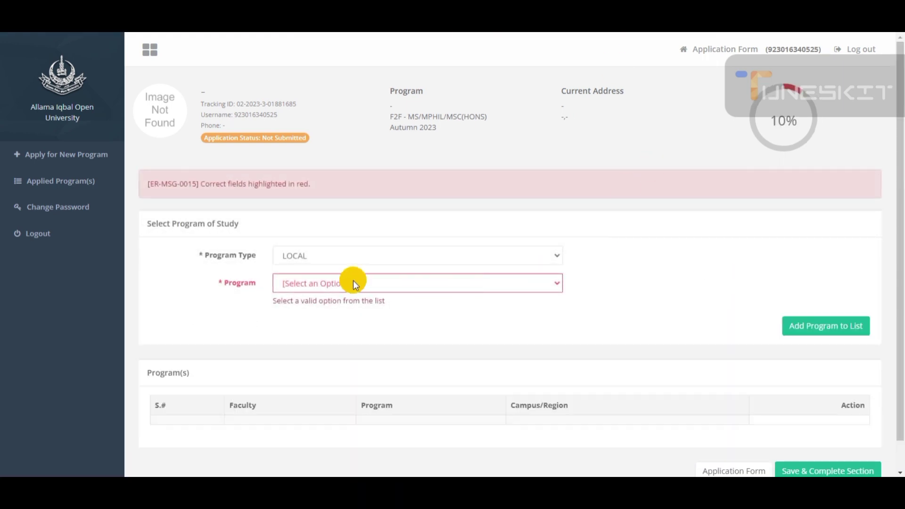
click(387, 287)
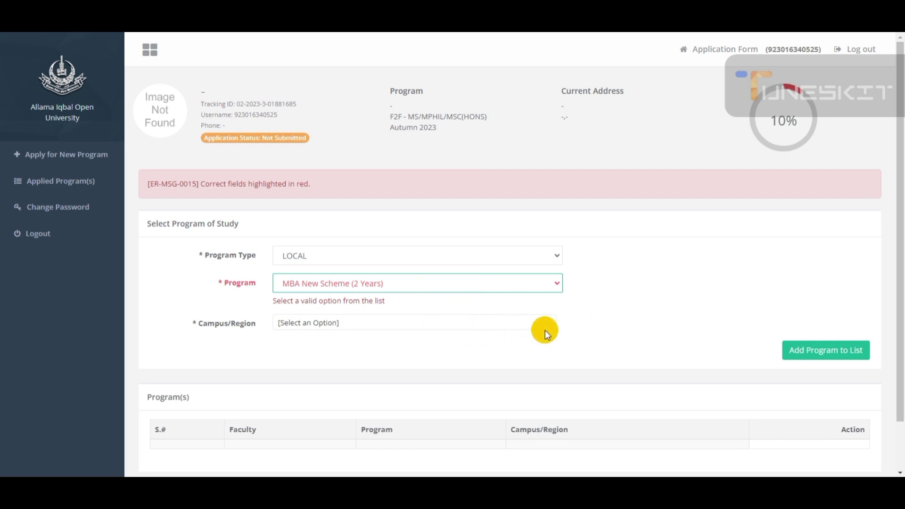
Step: Add the MBA program to the list with Islamabad Region as its campus, and save and complete the Program of Study section
click(524, 326)
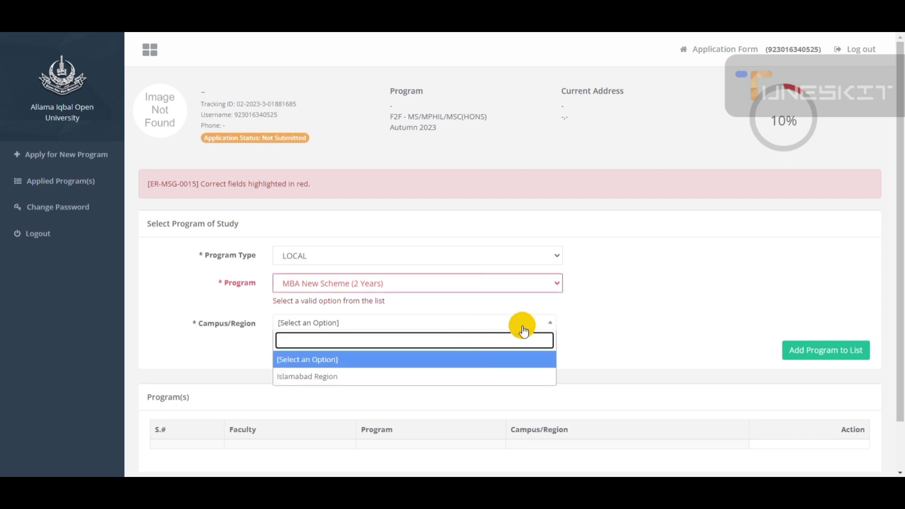
click(505, 377)
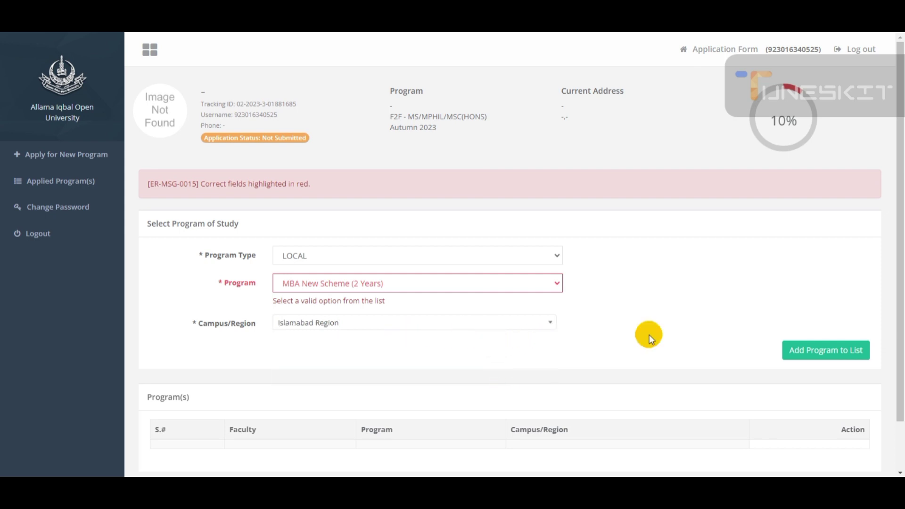
click(842, 360)
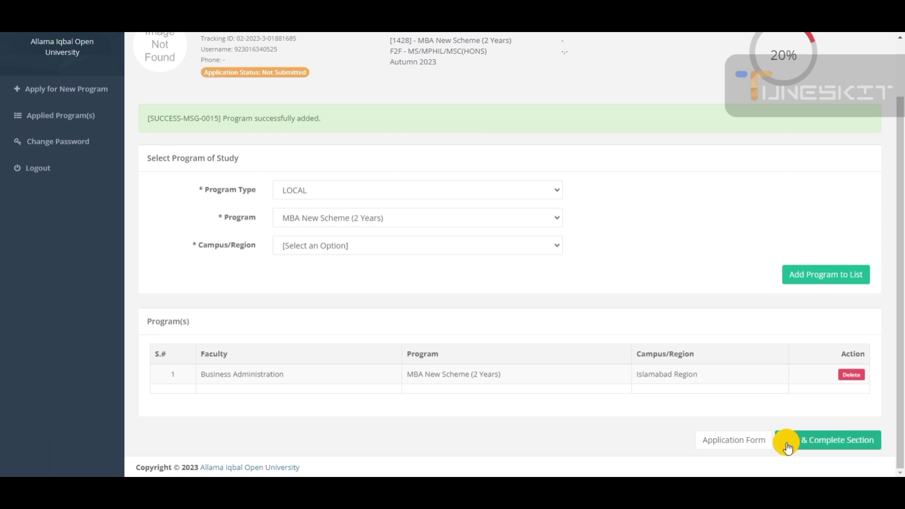
click(819, 447)
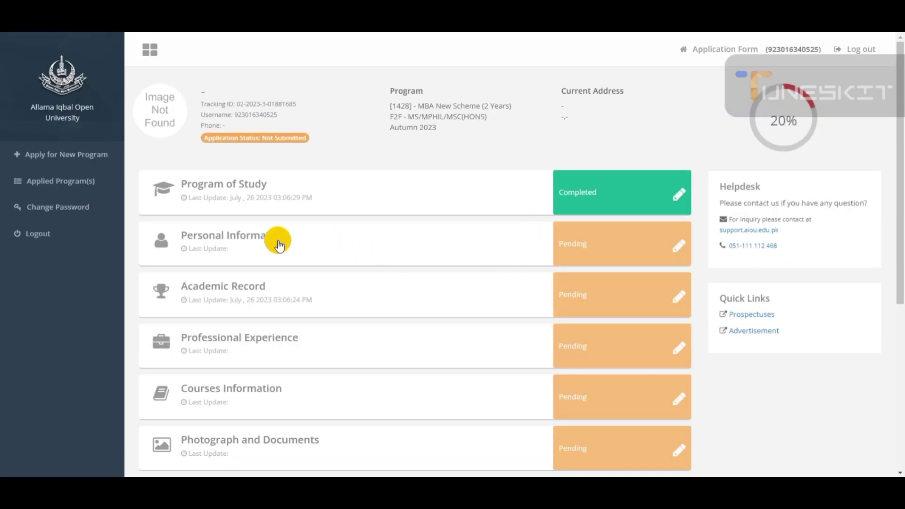
Step: Open Personal Information for editing and check the entry hints for the AIOU Registration ID, First Name and Last Name fields
click(656, 250)
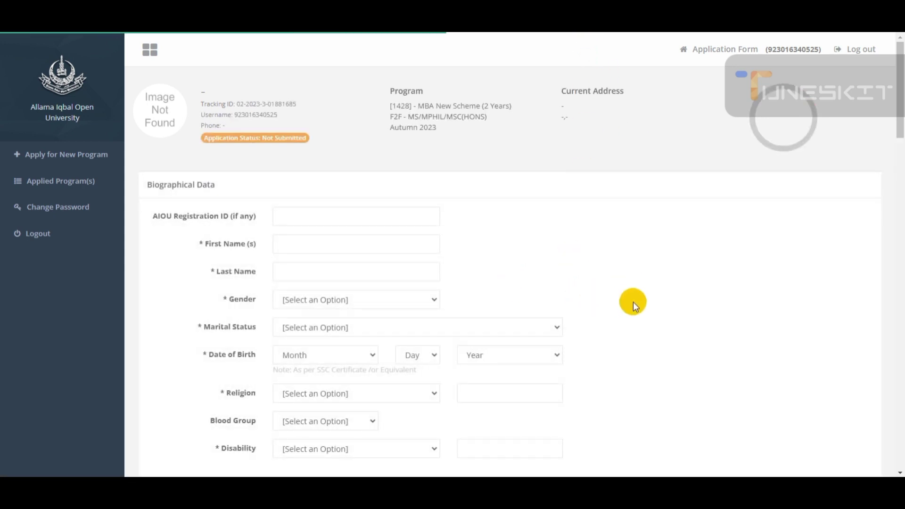
click(377, 213)
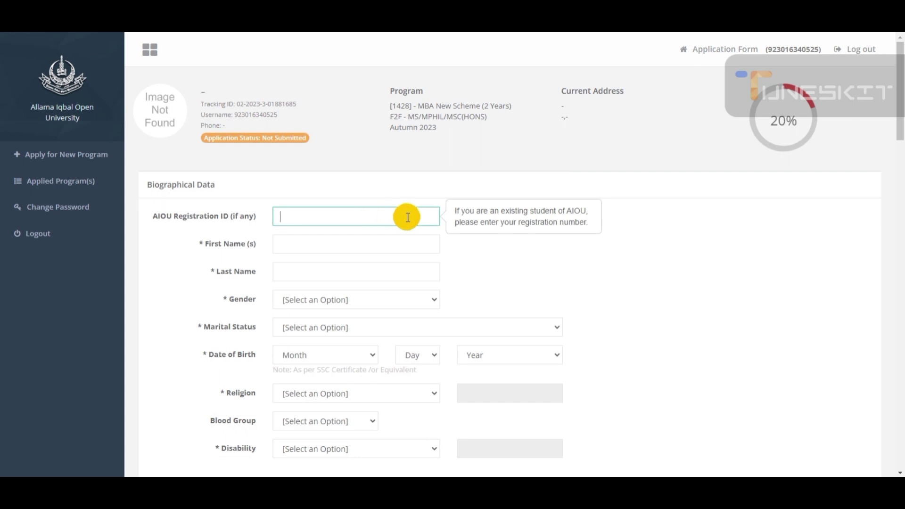
scroll(408, 218, down, 1)
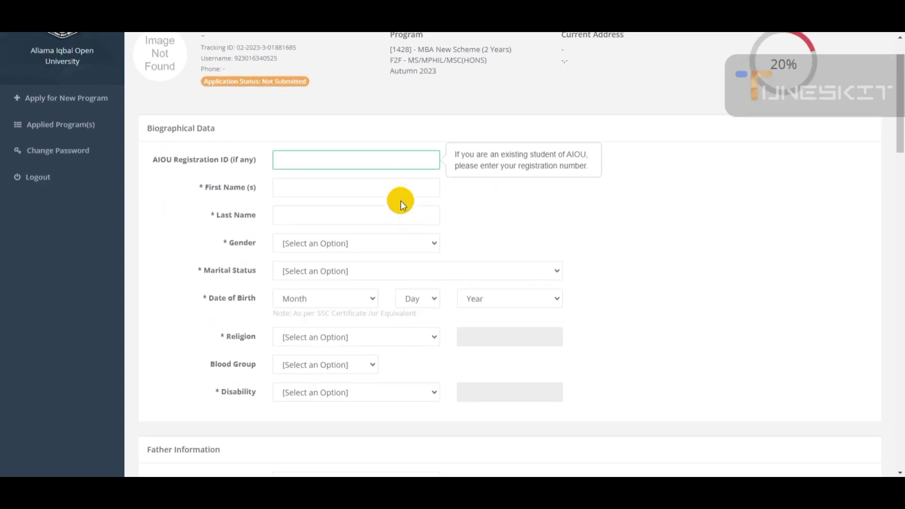
click(366, 186)
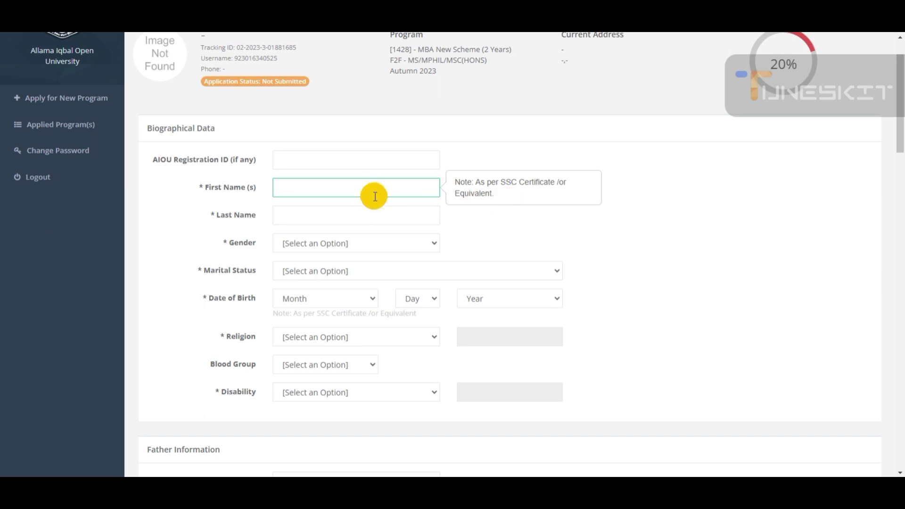
click(376, 218)
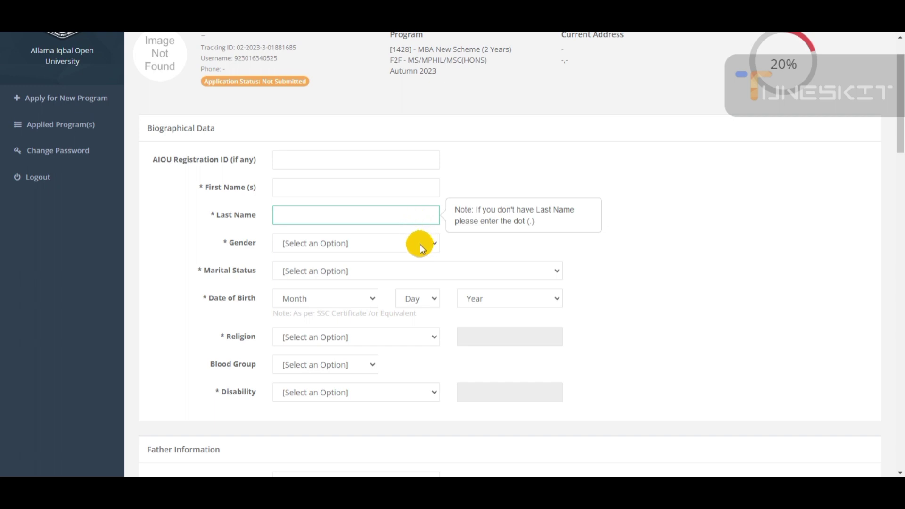
Step: Set the applicant's gender to Male and marital status to Single in the biographical data
click(405, 247)
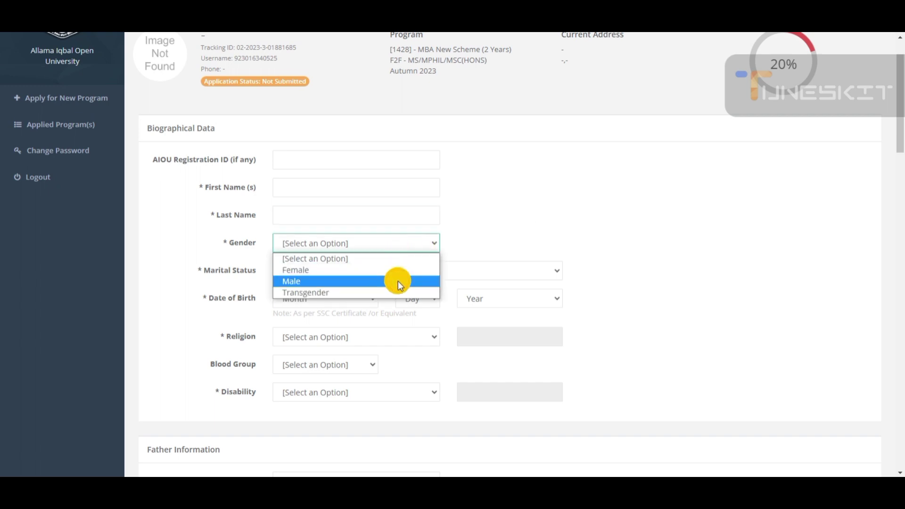
click(399, 282)
click(424, 245)
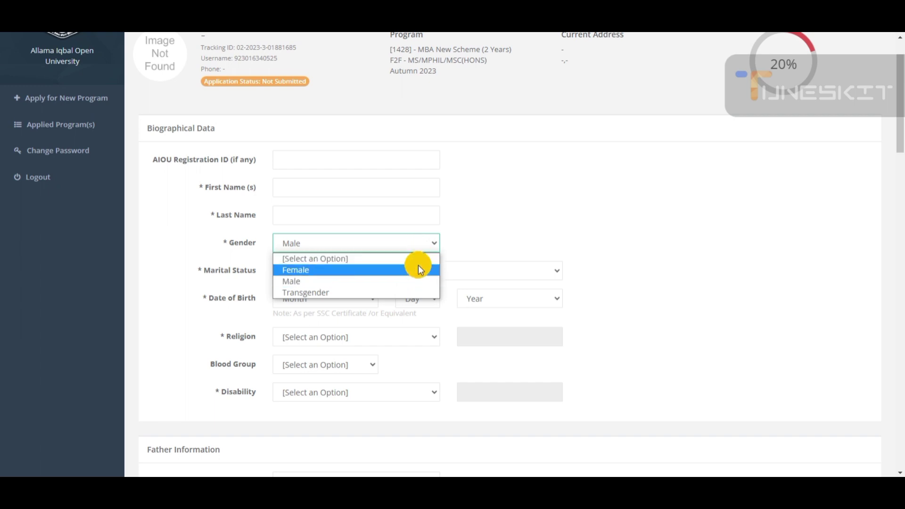
click(421, 270)
click(415, 243)
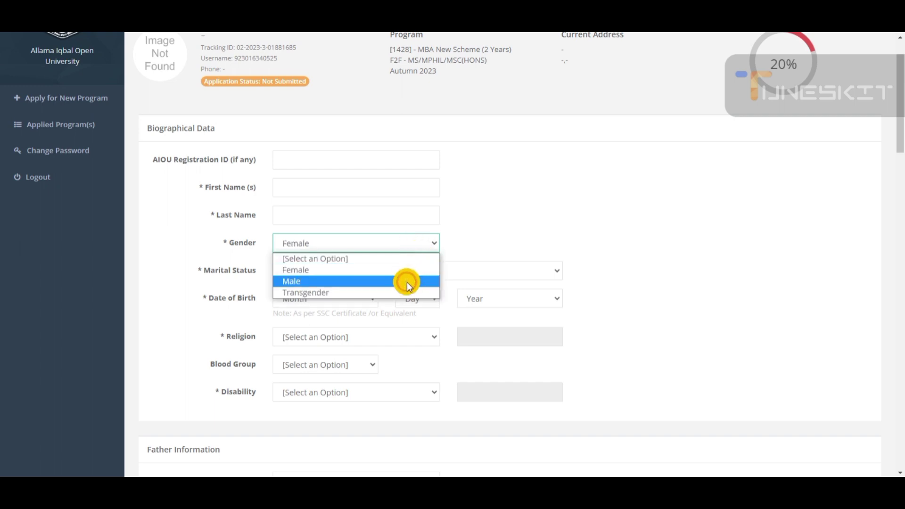
click(406, 281)
click(415, 271)
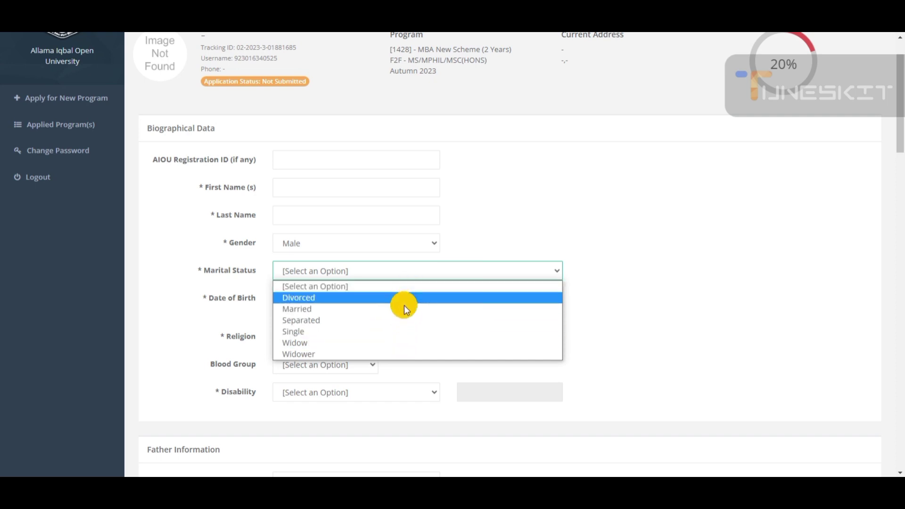
click(400, 332)
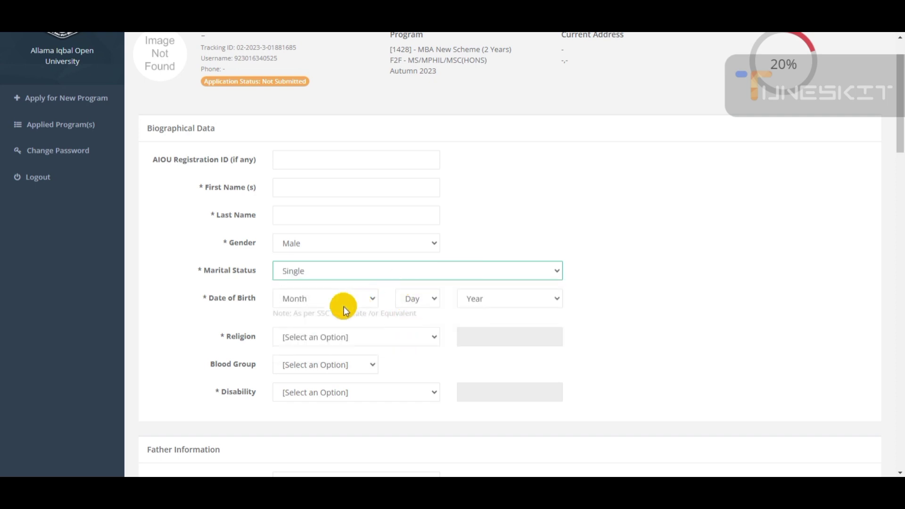
Step: Select the month, day and year of the applicant's date of birth
click(363, 300)
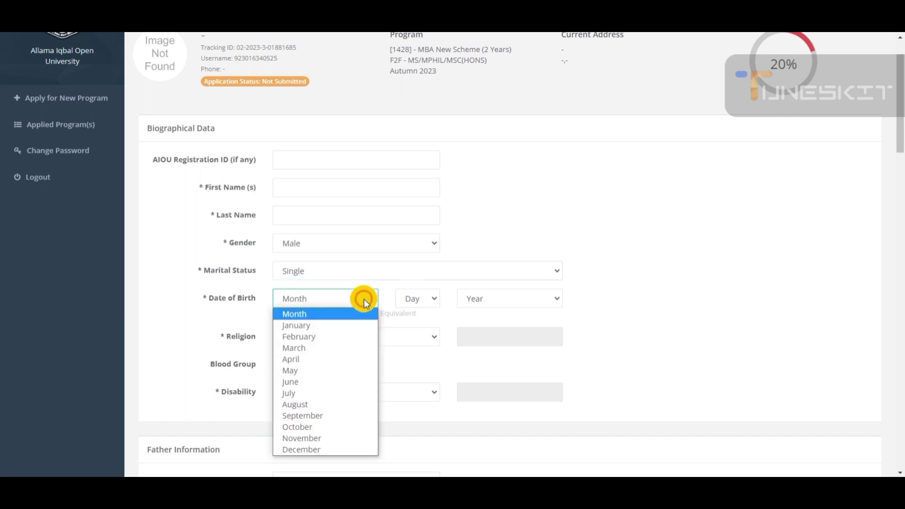
click(358, 326)
click(348, 297)
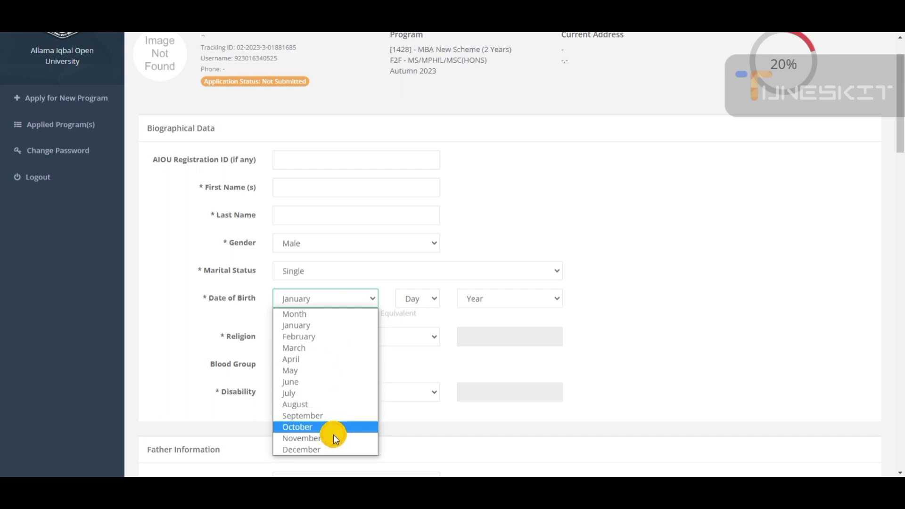
click(417, 296)
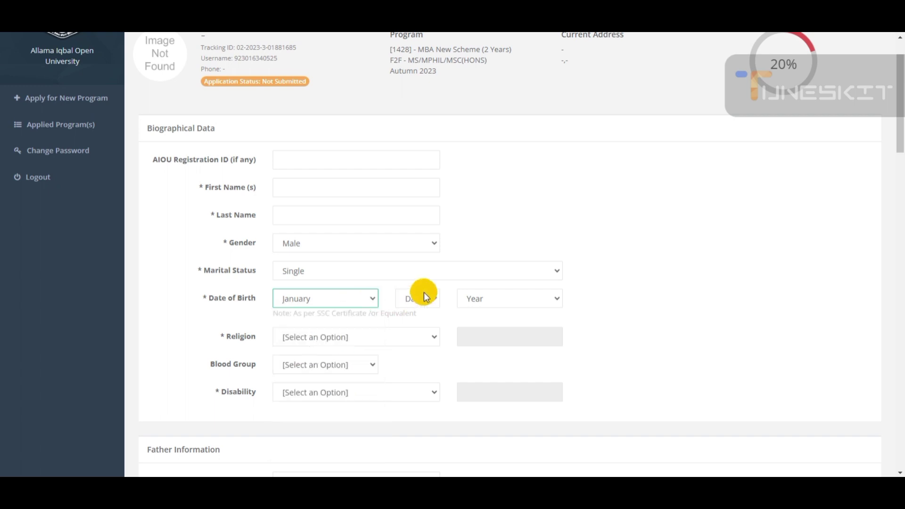
click(420, 296)
click(421, 79)
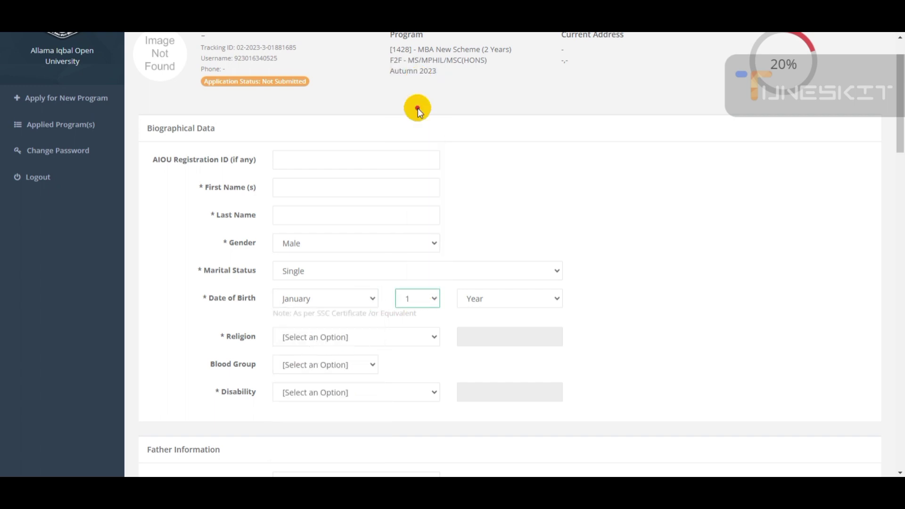
click(497, 299)
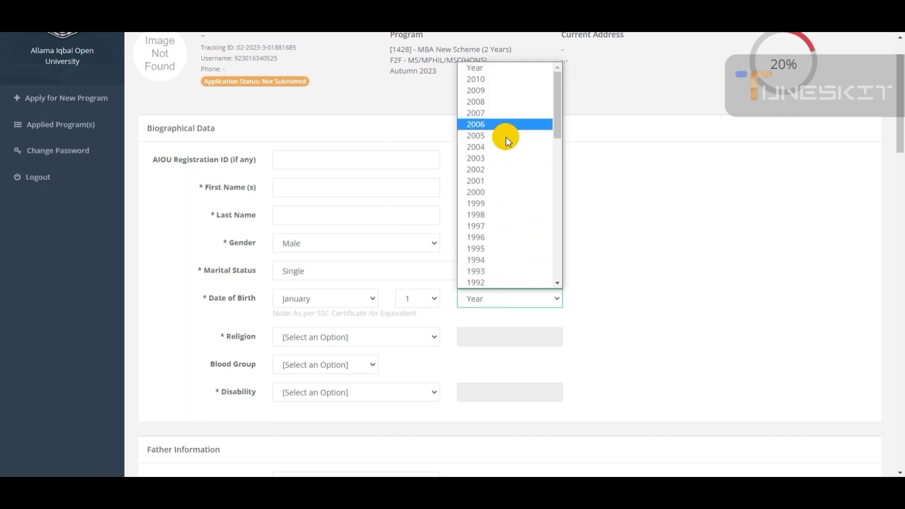
scroll(519, 242, down, 10)
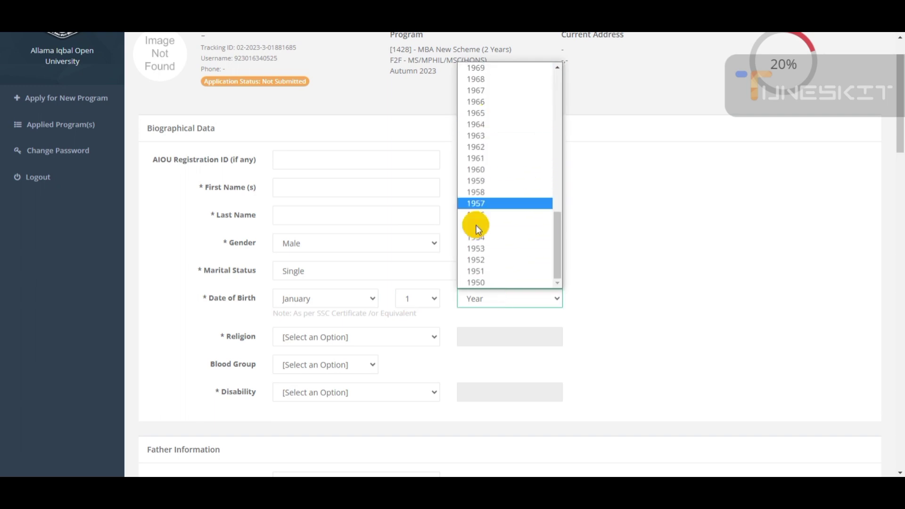
scroll(477, 257, up, 10)
click(486, 237)
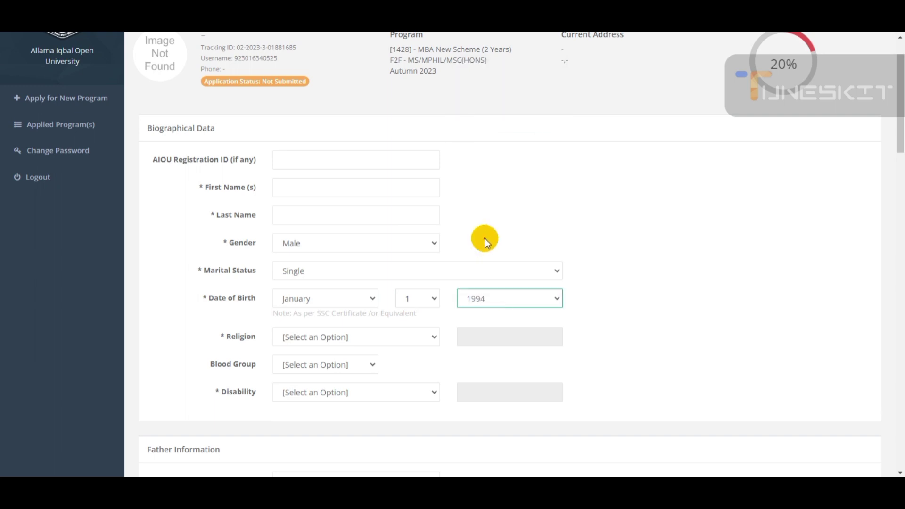
Step: Set the applicant's religion to Muslim and check whether the accompanying text field accepts input
scroll(504, 320, down, 3)
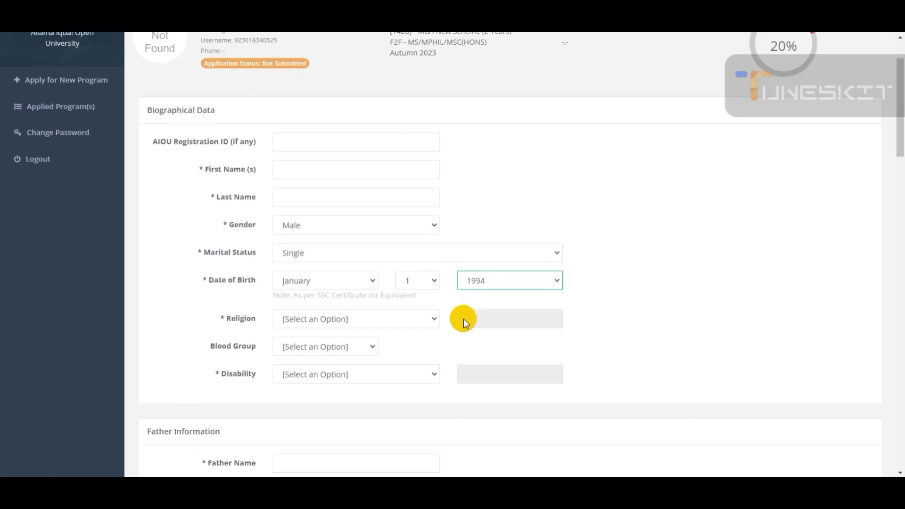
click(400, 224)
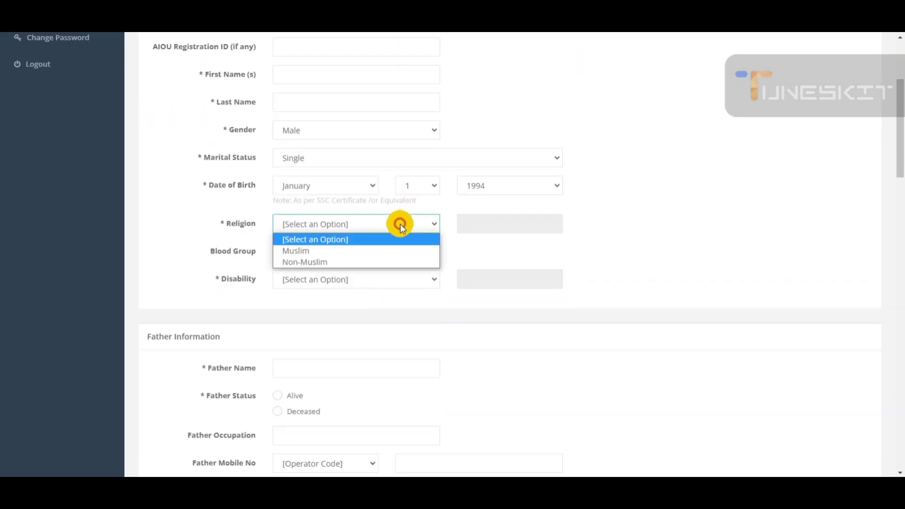
click(395, 250)
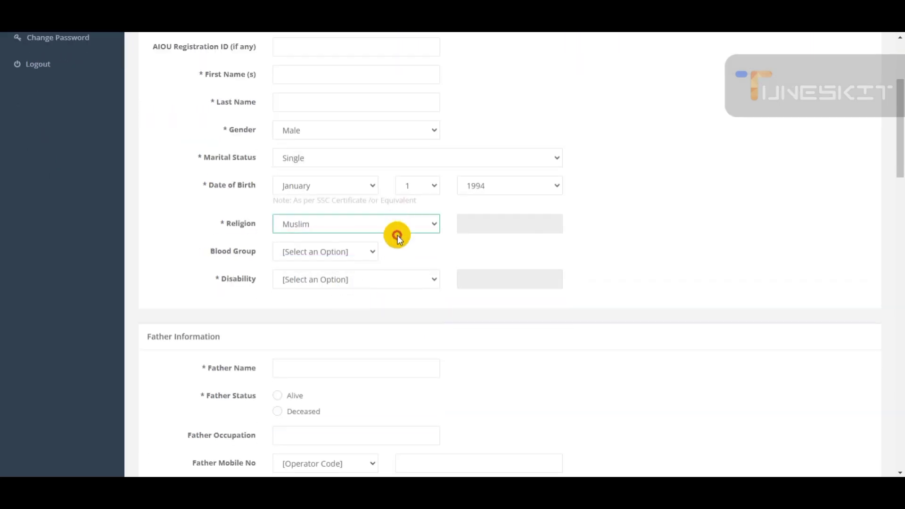
click(476, 221)
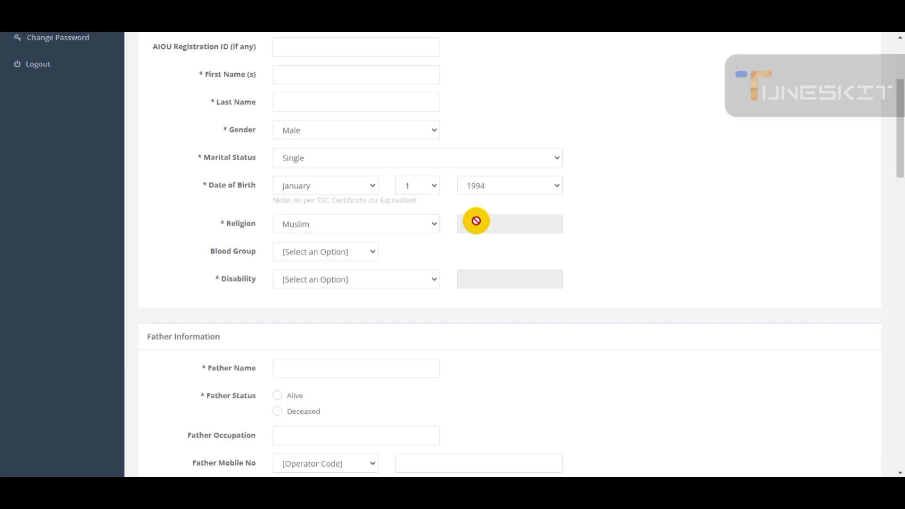
Step: Set the blood group to A+ and the disability to None
click(357, 256)
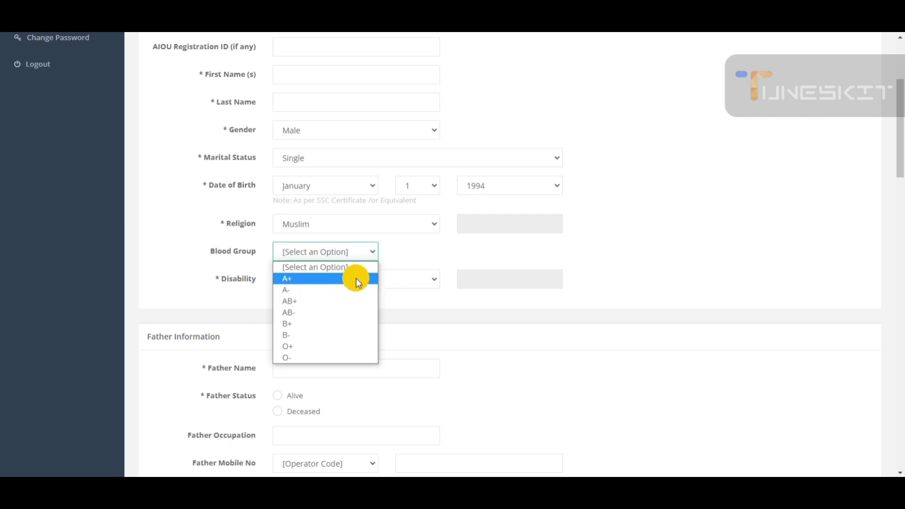
click(357, 282)
click(360, 256)
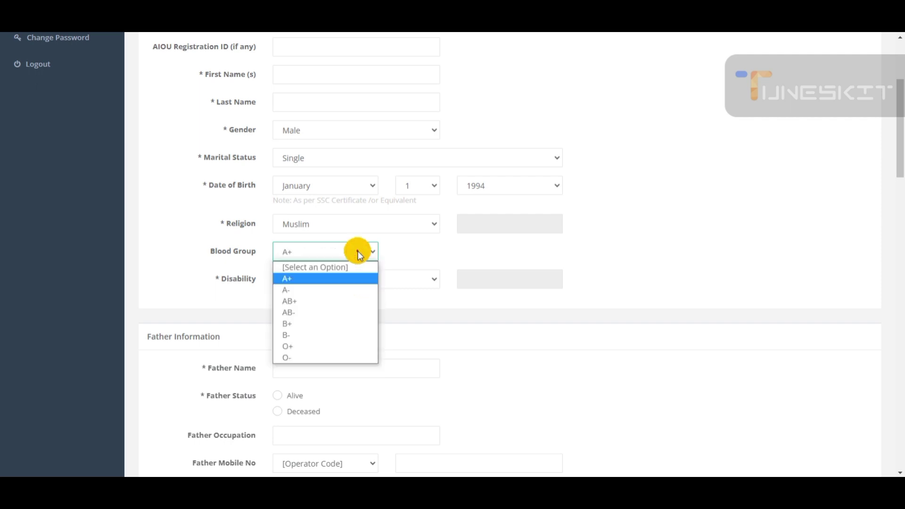
click(360, 256)
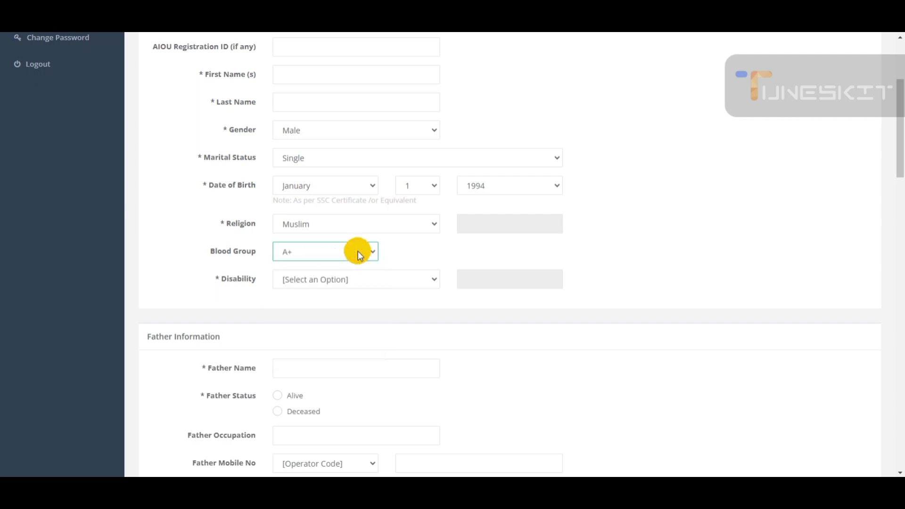
click(381, 279)
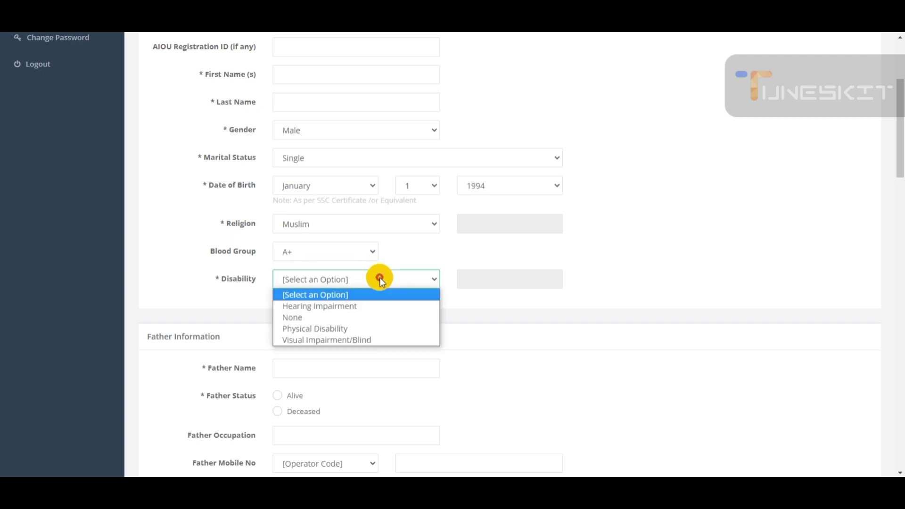
click(378, 318)
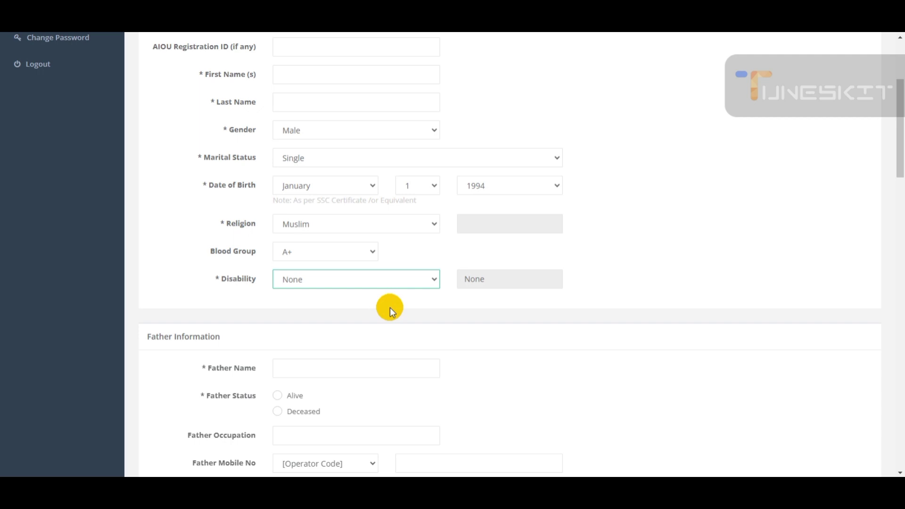
Step: Activate the empty father name field and set the father's status to Alive in the father information
scroll(390, 308, down, 5)
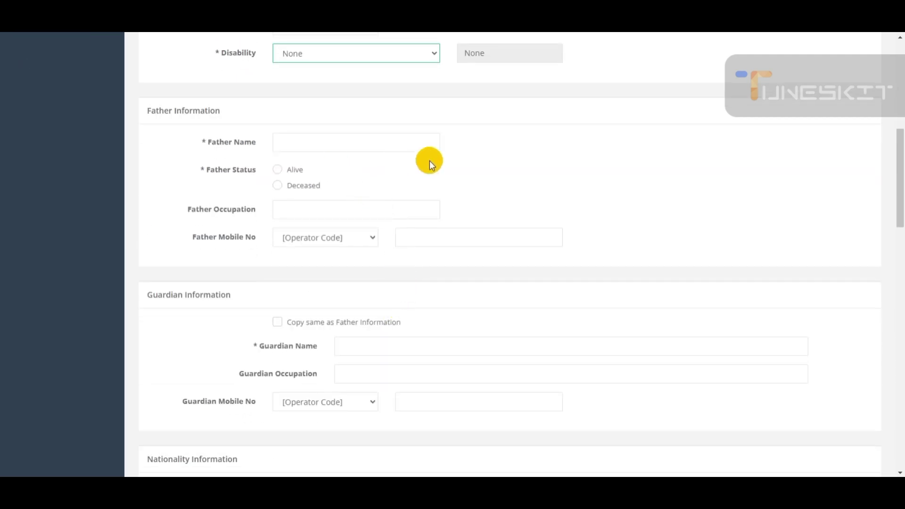
click(348, 137)
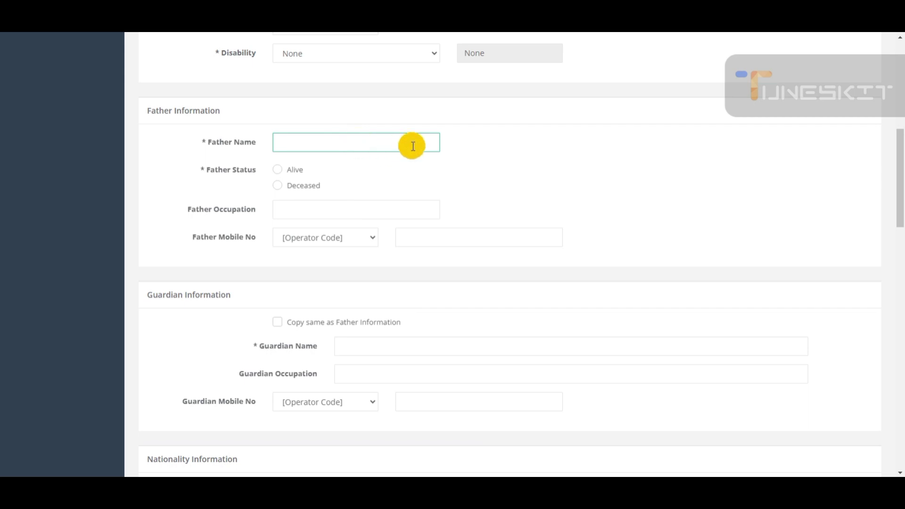
click(281, 172)
click(278, 186)
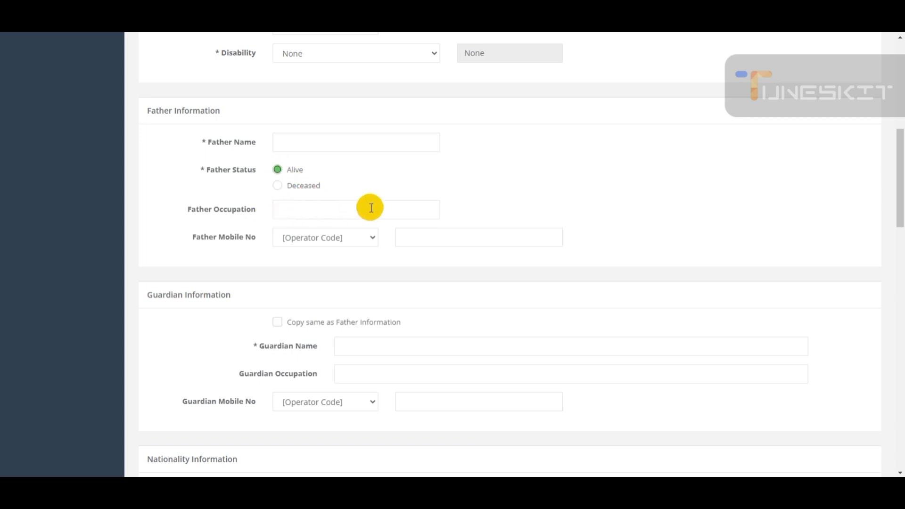
Step: Set the operator code of the father's mobile number to 0300, visiting the father's occupation and number fields without filling them
scroll(299, 208, down, 1)
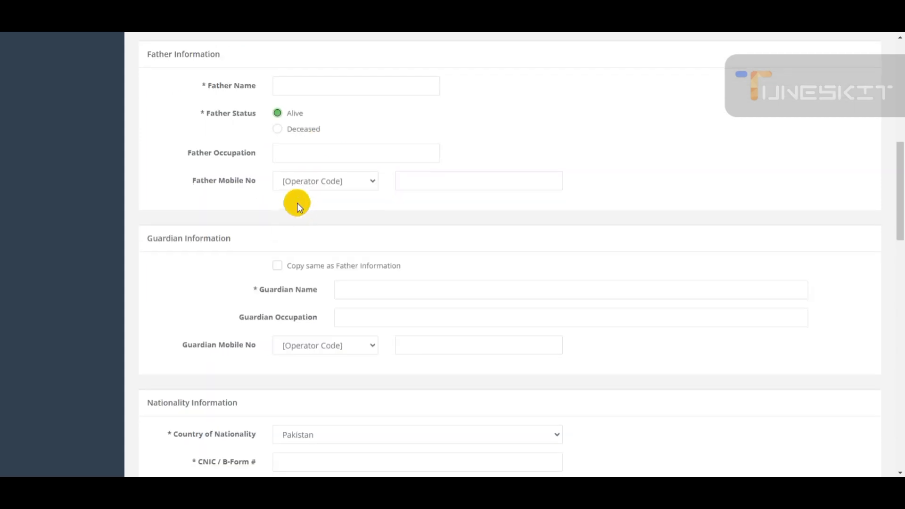
click(363, 154)
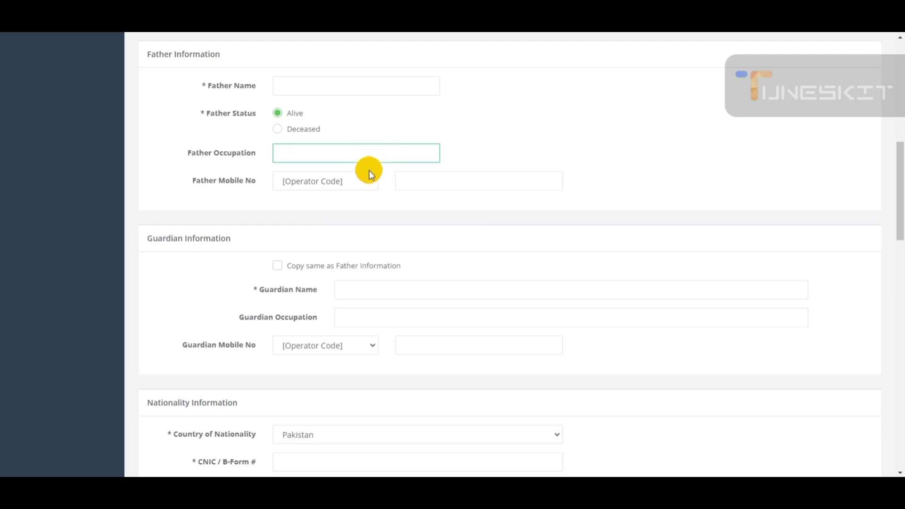
click(354, 182)
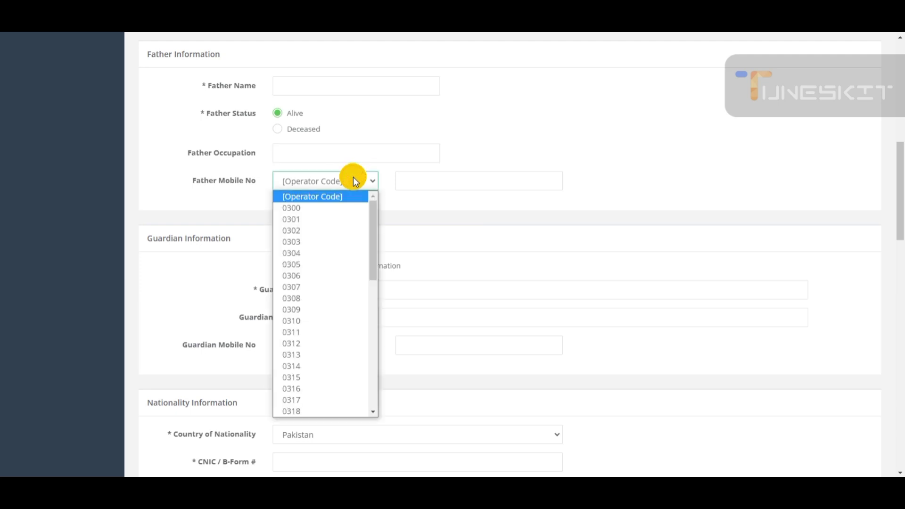
click(343, 210)
click(431, 179)
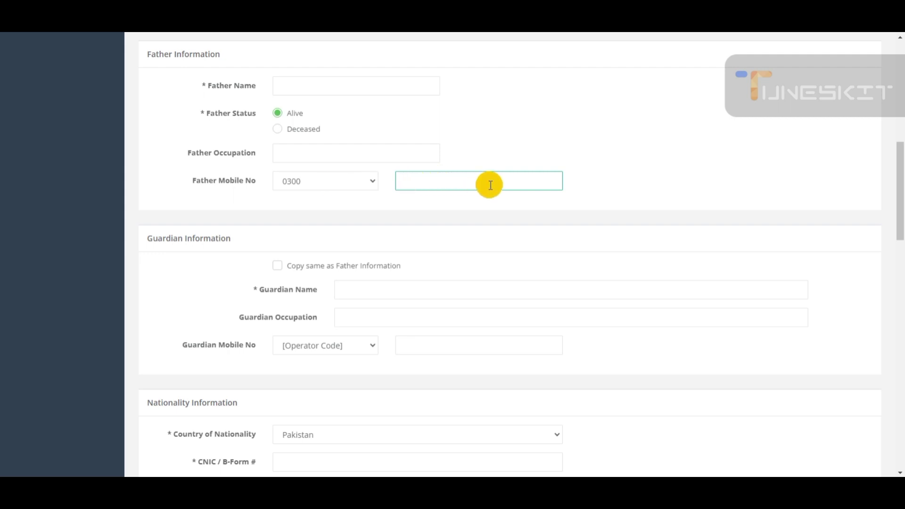
Step: Set the guardian information to be copied from the father information
scroll(490, 185, down, 2)
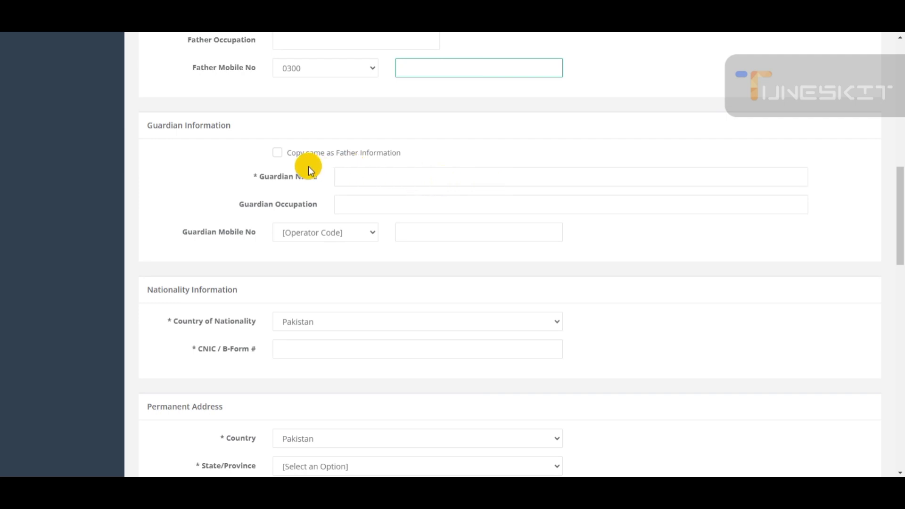
click(461, 174)
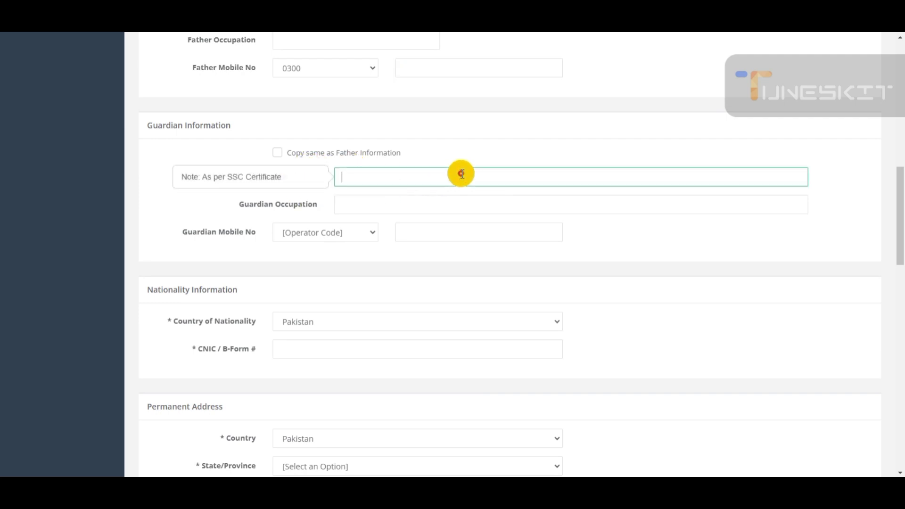
click(491, 201)
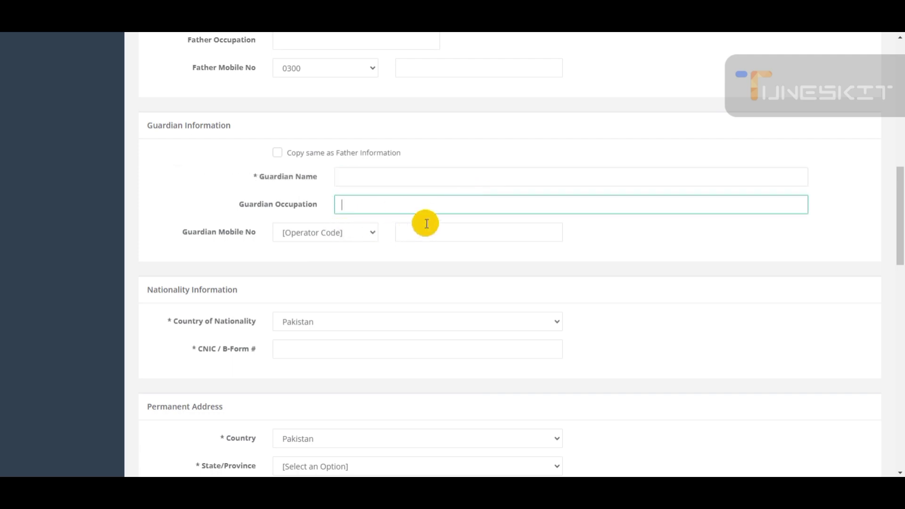
click(278, 154)
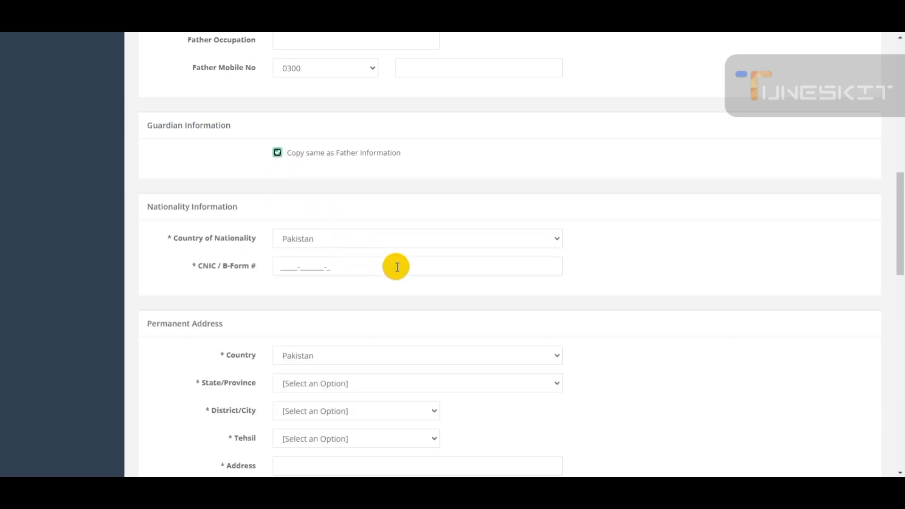
Step: Keep Pakistan as the country of nationality and activate the CNIC / B-Form number field
scroll(404, 193, down, 1)
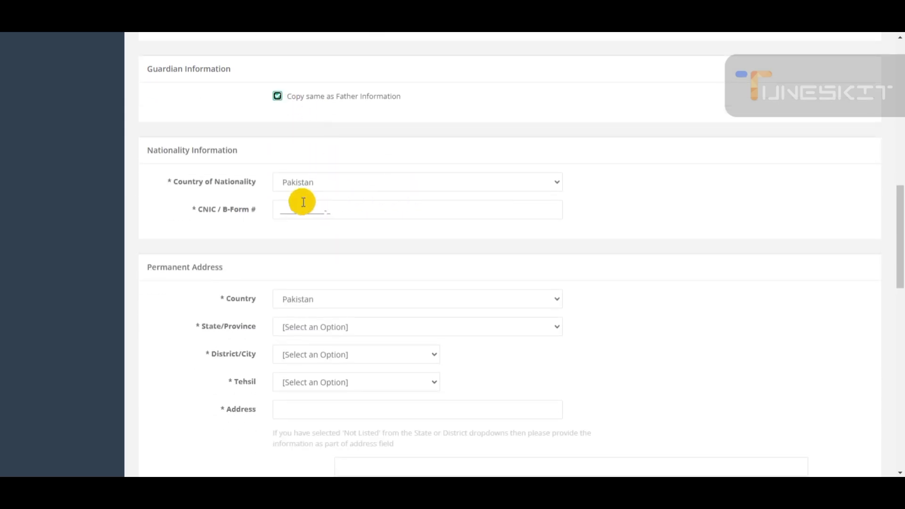
click(420, 183)
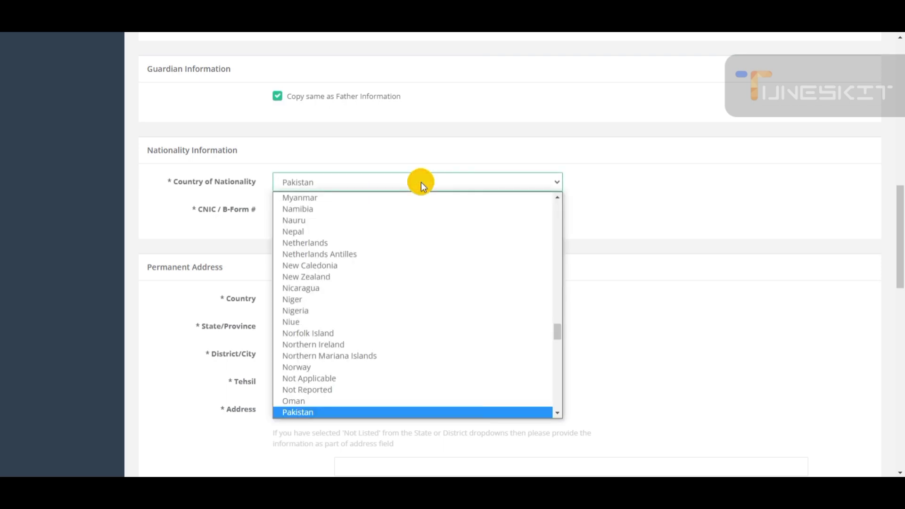
click(363, 413)
click(364, 417)
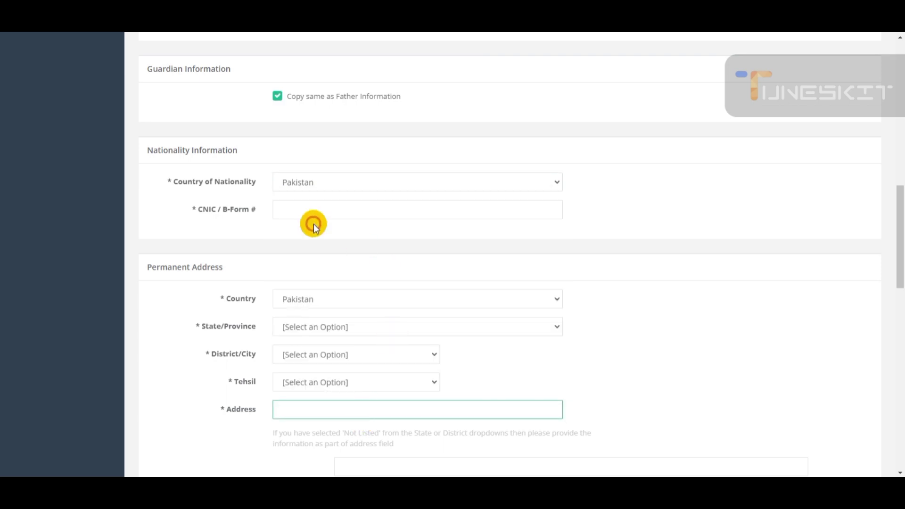
click(345, 207)
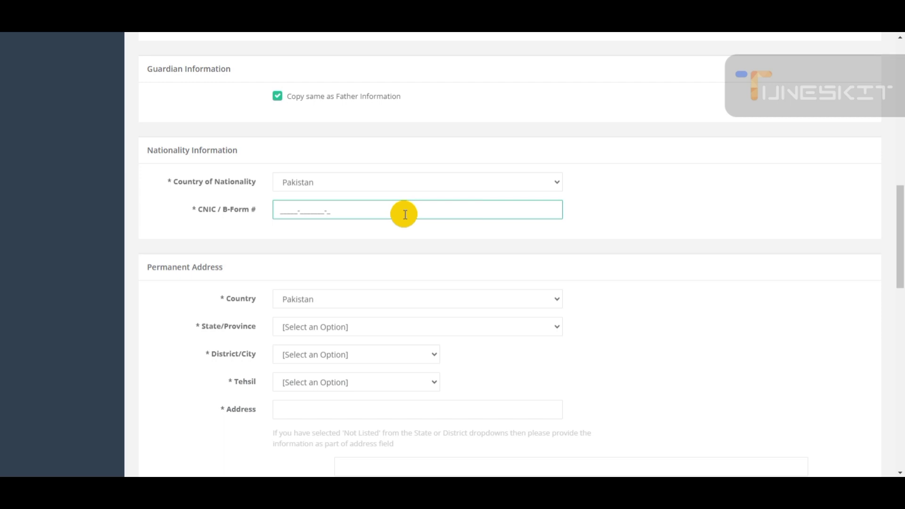
Step: Keep Pakistan as the permanent address country and set the state/province to Punjab
scroll(405, 214, down, 3)
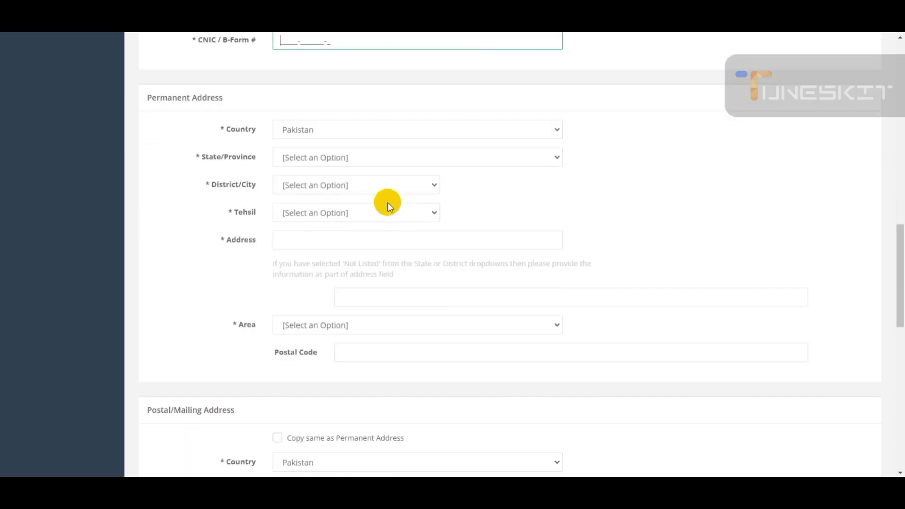
click(451, 133)
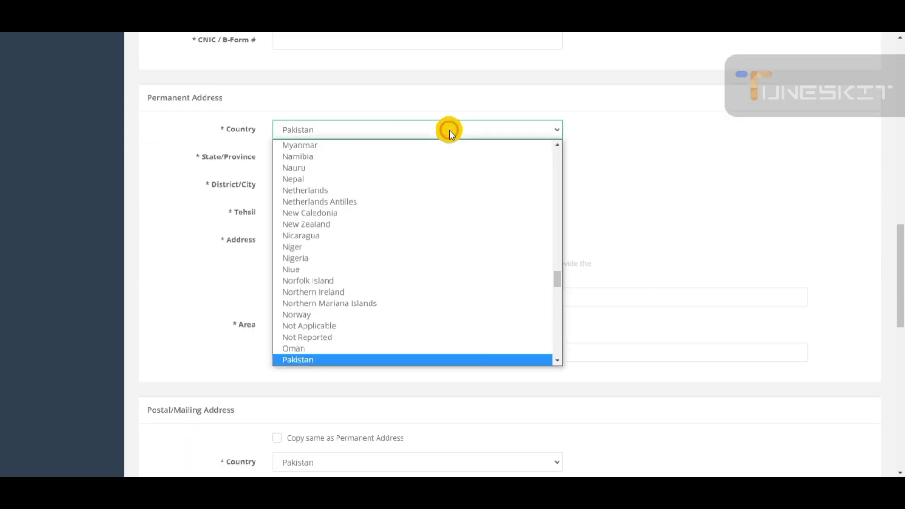
click(449, 130)
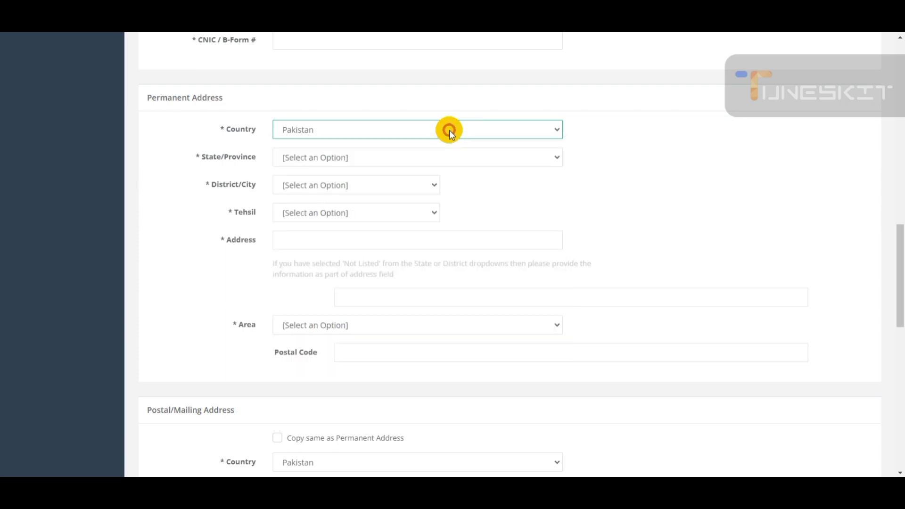
click(377, 158)
click(368, 234)
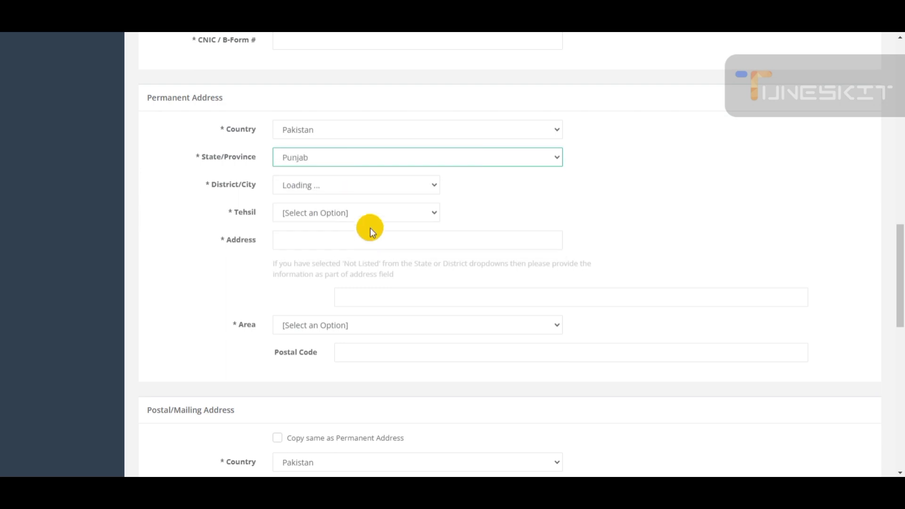
Step: Set the permanent address district to SARGODHA (S029) and the tehsil to SARGODHA
click(385, 185)
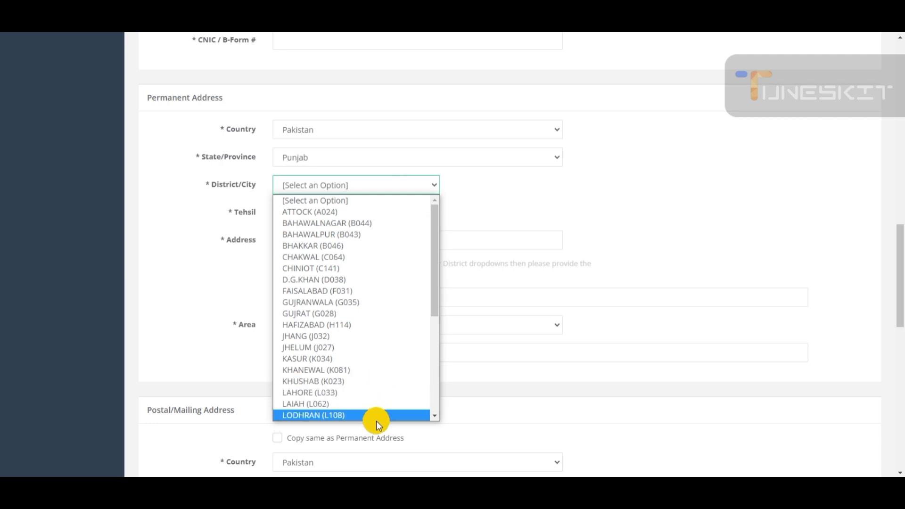
scroll(377, 415, down, 4)
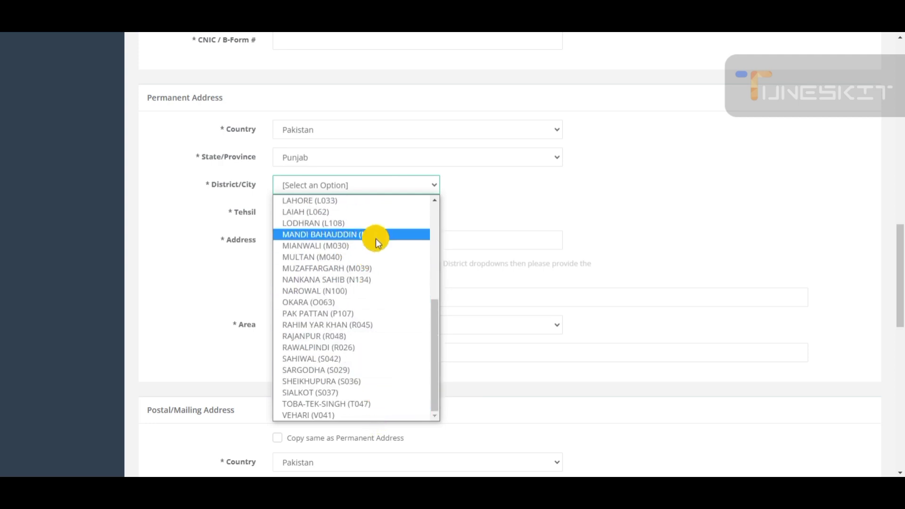
click(377, 373)
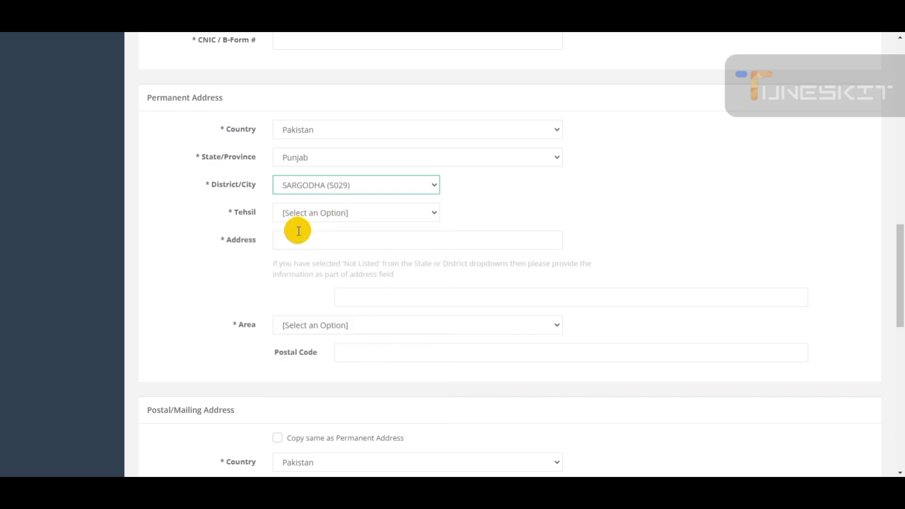
click(369, 213)
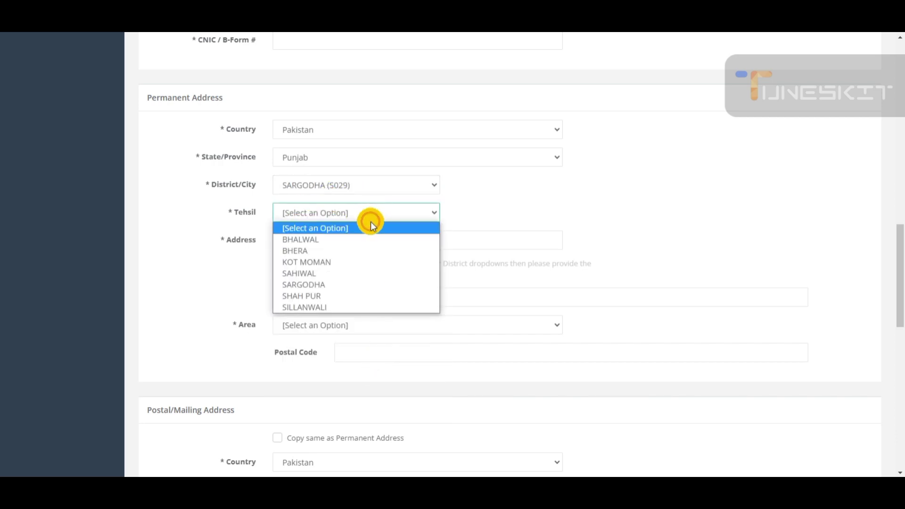
click(365, 284)
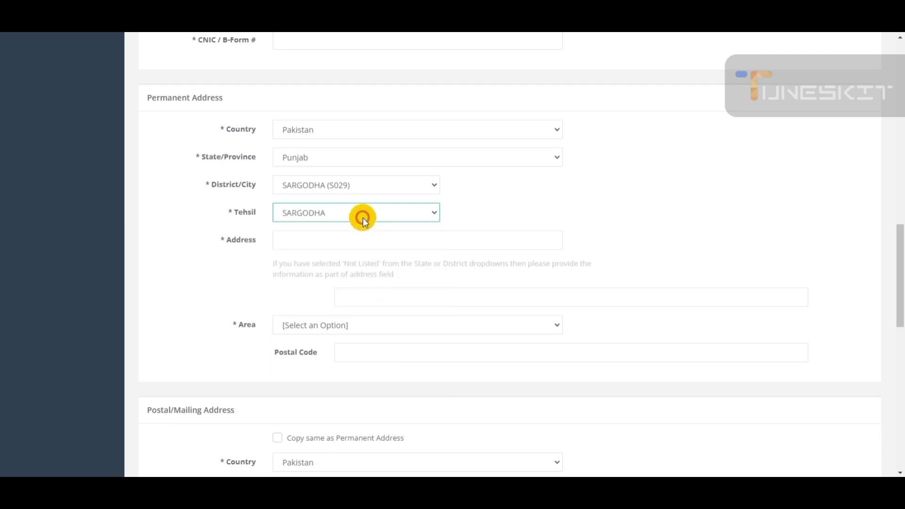
Step: Set the permanent address area to Rural, leaving the address lines blank, and activate the postal code field
click(439, 246)
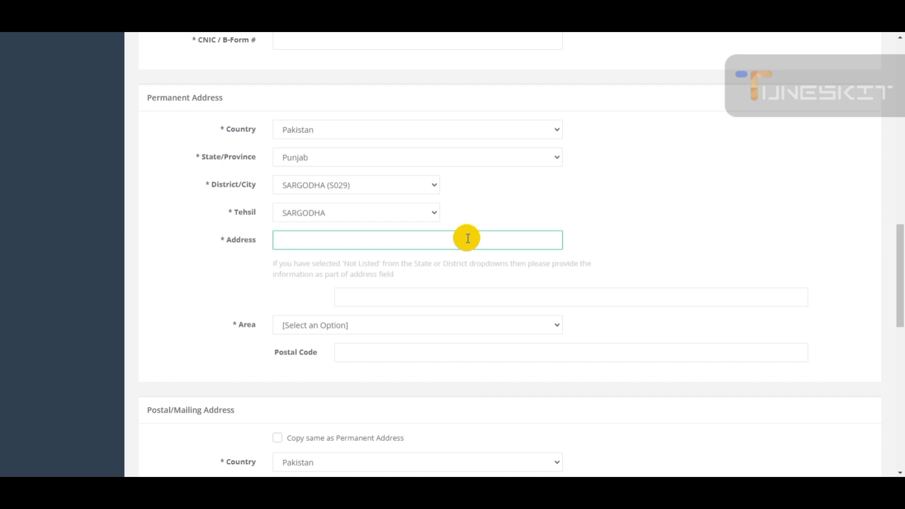
scroll(467, 237, down, 3)
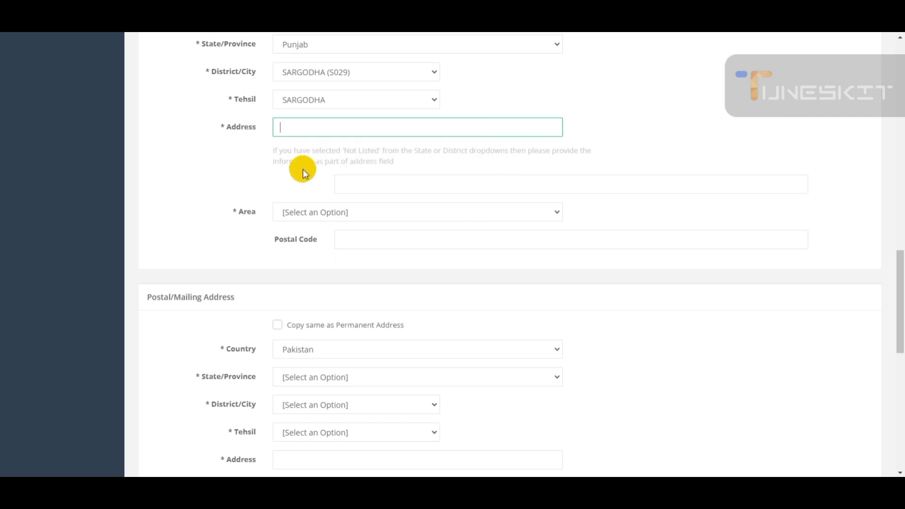
click(403, 187)
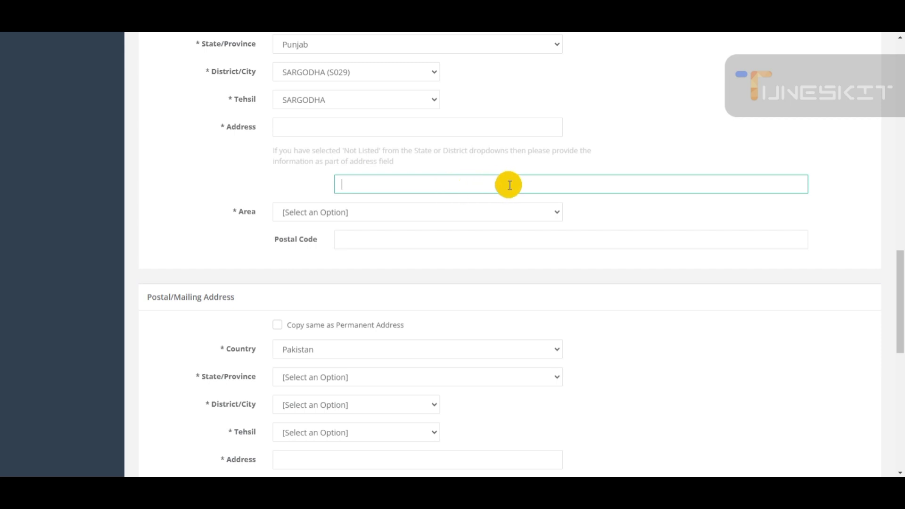
click(489, 213)
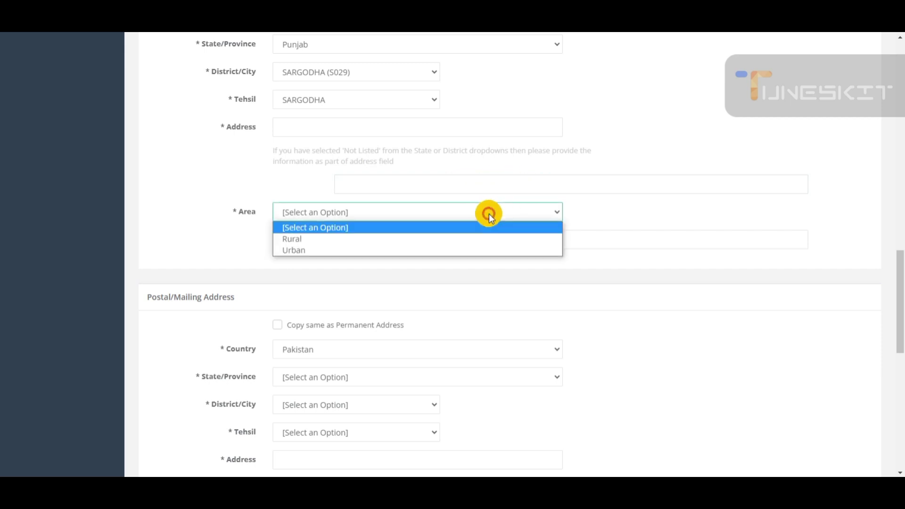
click(477, 240)
click(439, 244)
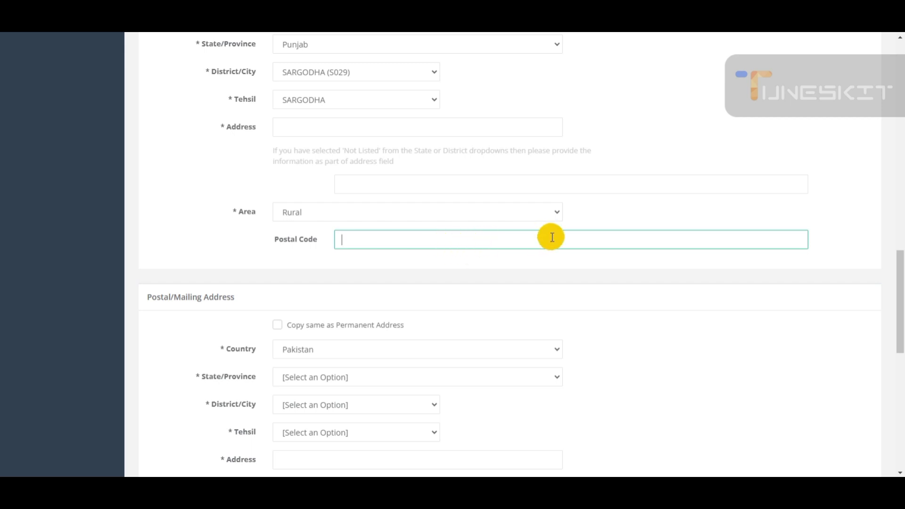
Step: Review the permanent address entries and set the postal/mailing address to be copied from the permanent address
scroll(438, 273, down, 2)
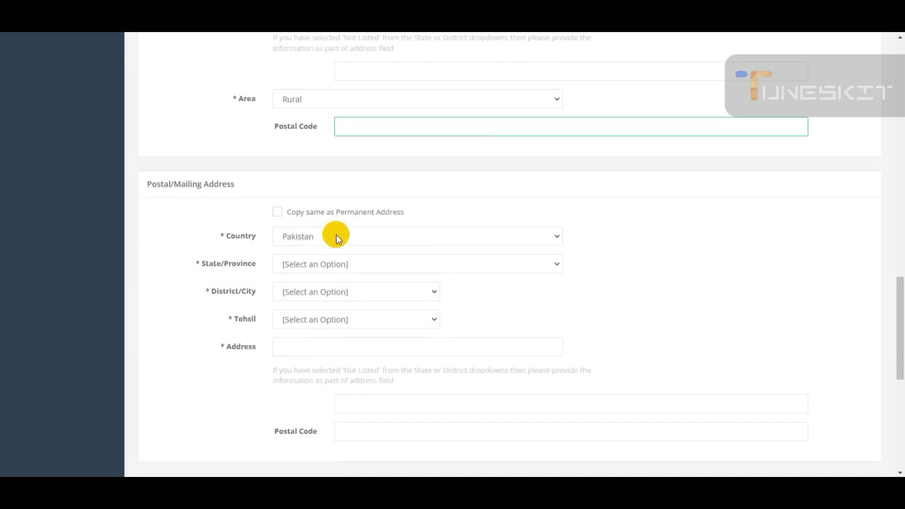
scroll(385, 219, up, 6)
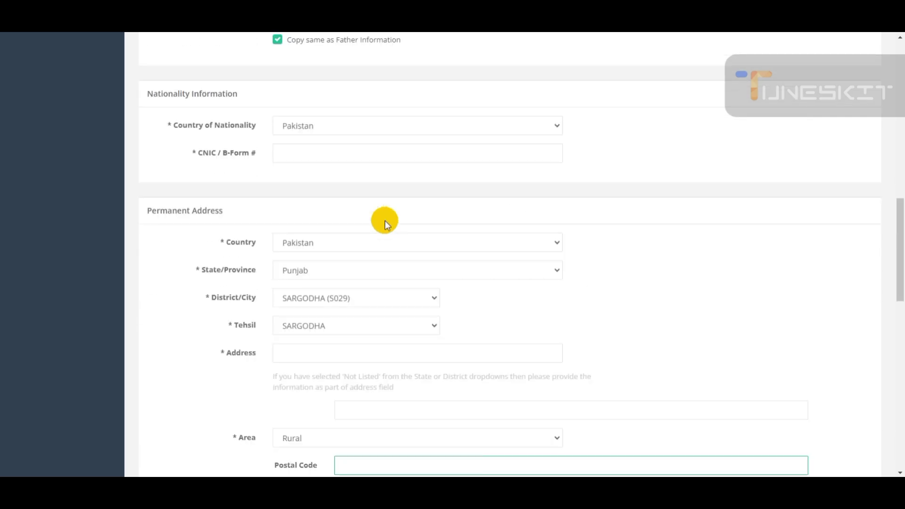
scroll(385, 220, down, 7)
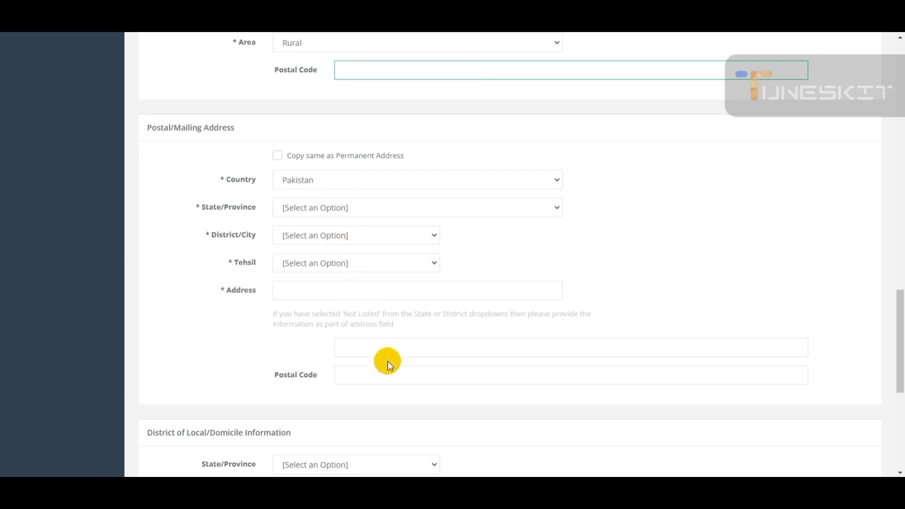
click(278, 155)
Step: Enter the applicant's mobile operator code and mobile number in the contact details, leaving the email and home telephone blank
scroll(396, 297, down, 1)
scroll(399, 293, down, 2)
click(417, 255)
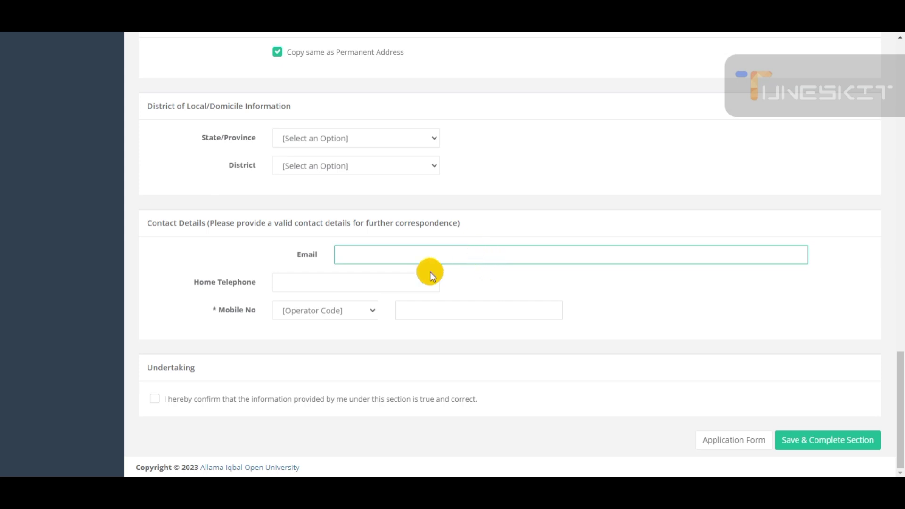
click(399, 285)
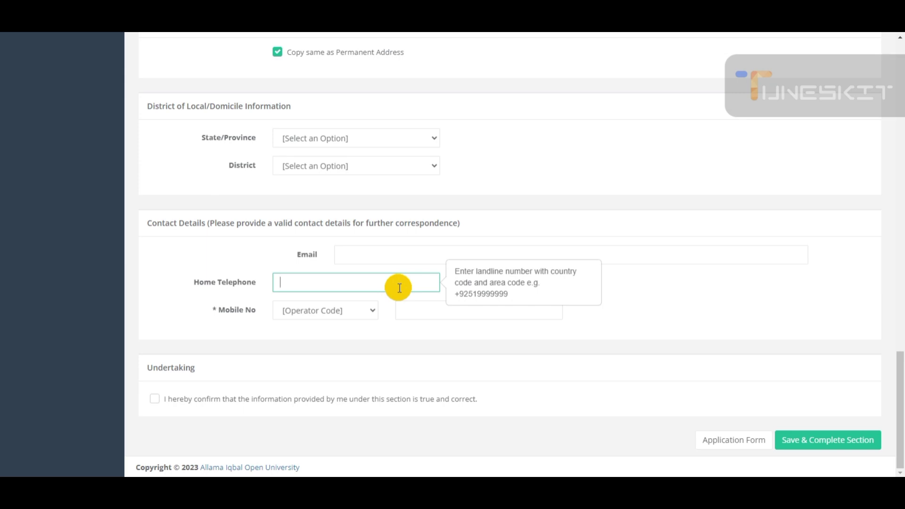
click(360, 312)
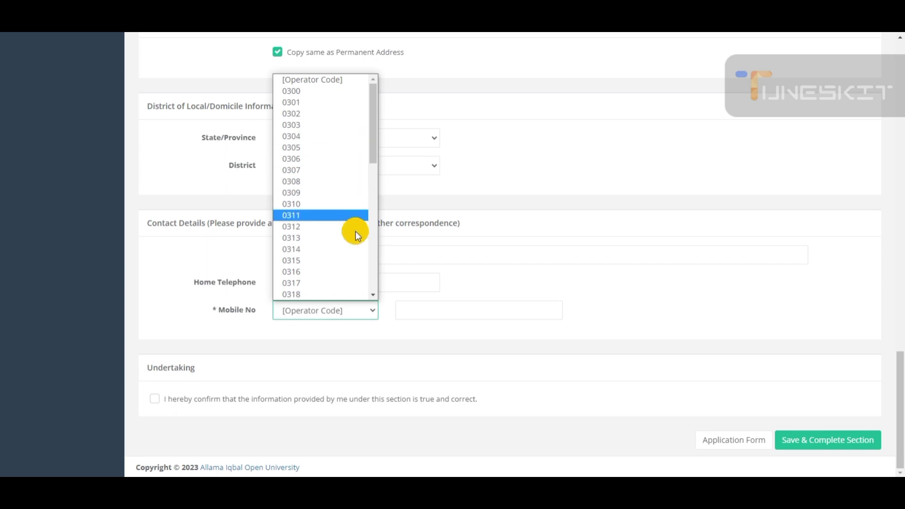
click(333, 103)
click(443, 308)
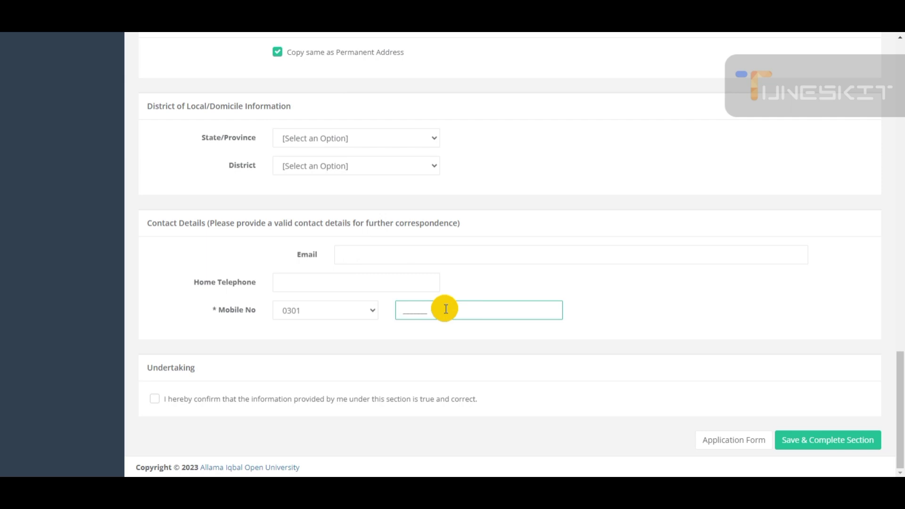
text(1234567)
Step: Accept the Personal Information undertaking and try to save and complete the section
click(156, 403)
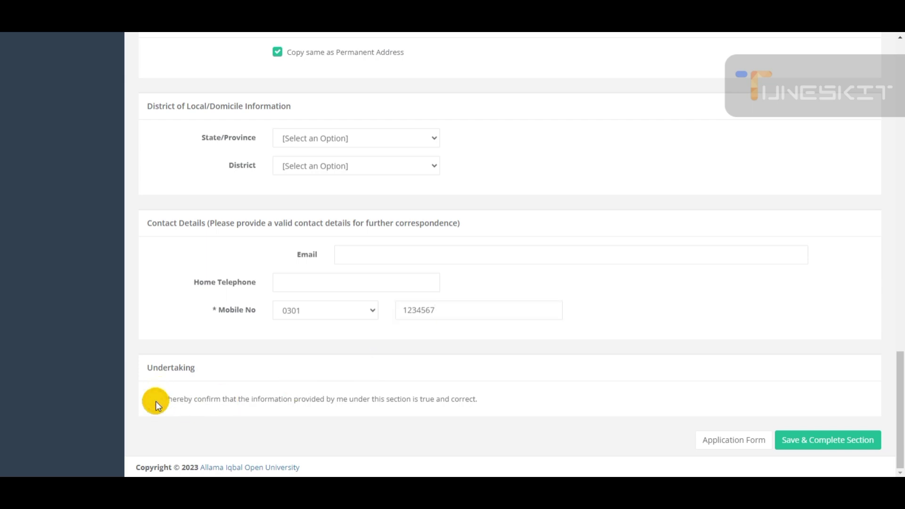
click(826, 452)
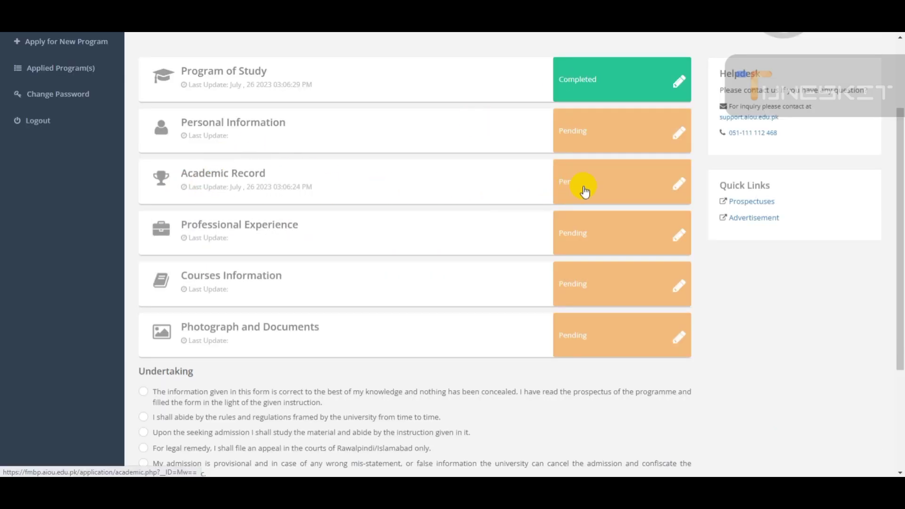
Step: Open the Academic Record section and examine which degree levels from 18 Years down to 10 Years have records
click(603, 190)
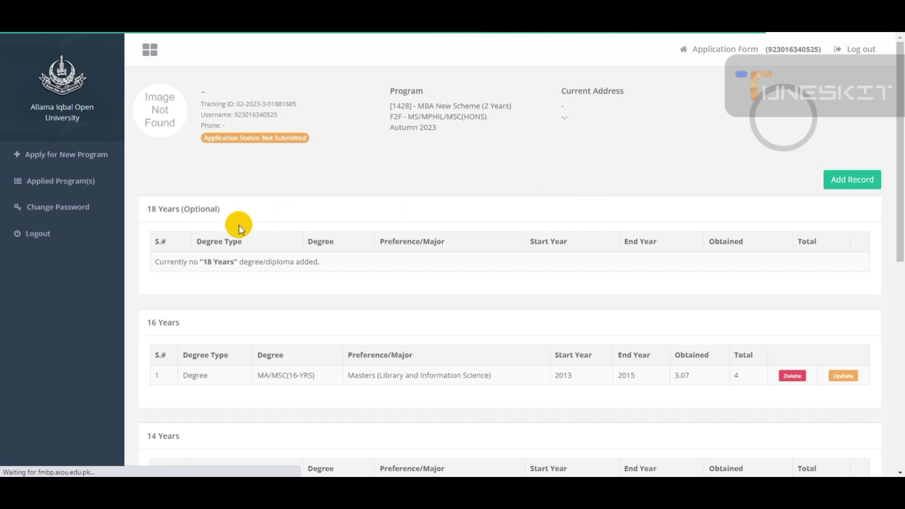
scroll(239, 228, down, 1)
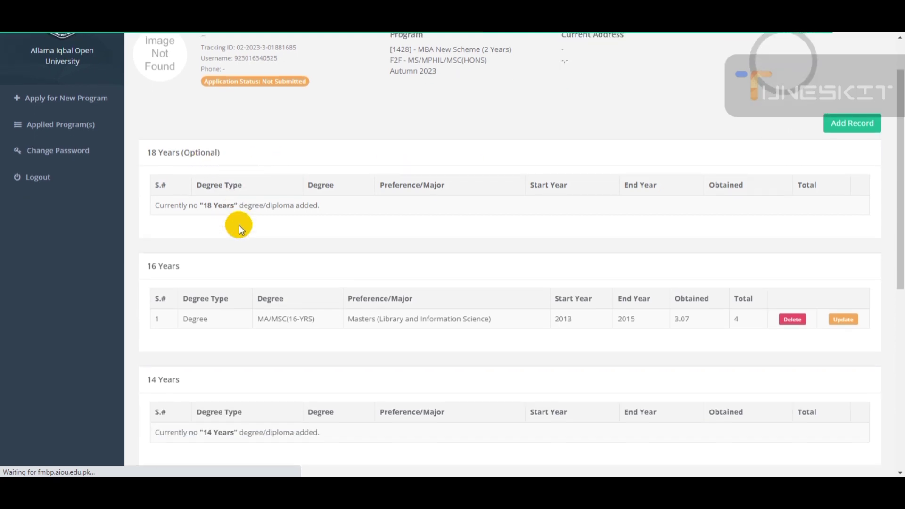
scroll(239, 229, down, 1)
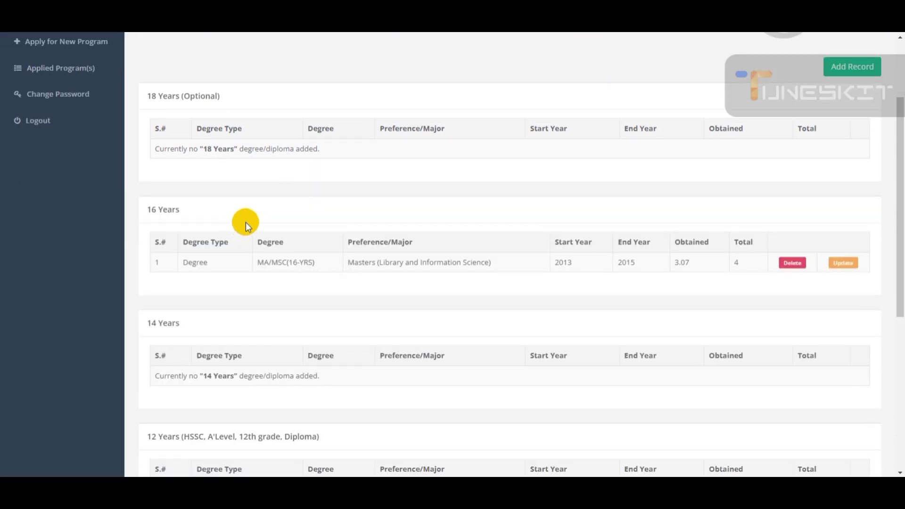
scroll(246, 222, down, 3)
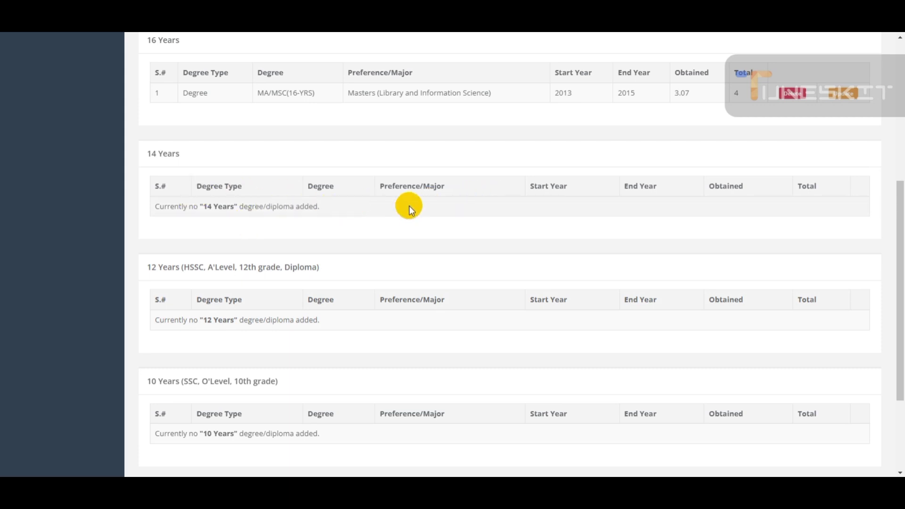
scroll(478, 232, up, 5)
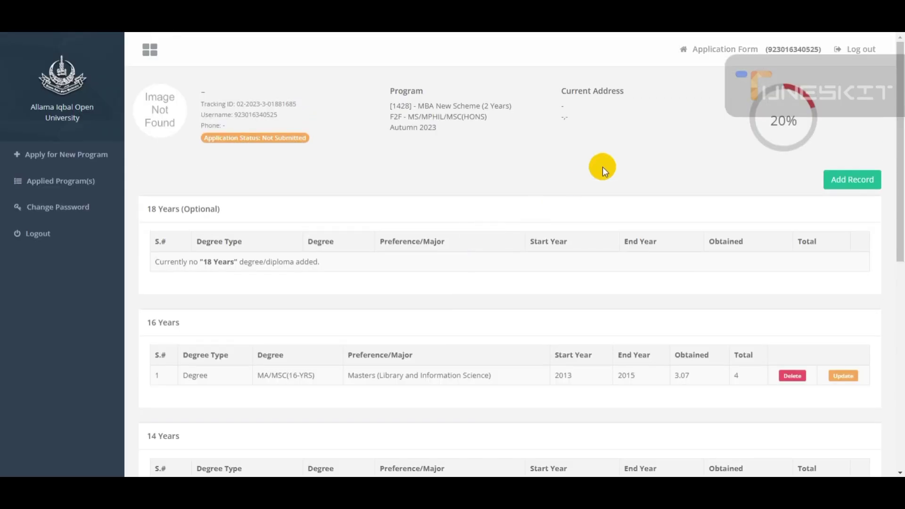
scroll(313, 259, down, 7)
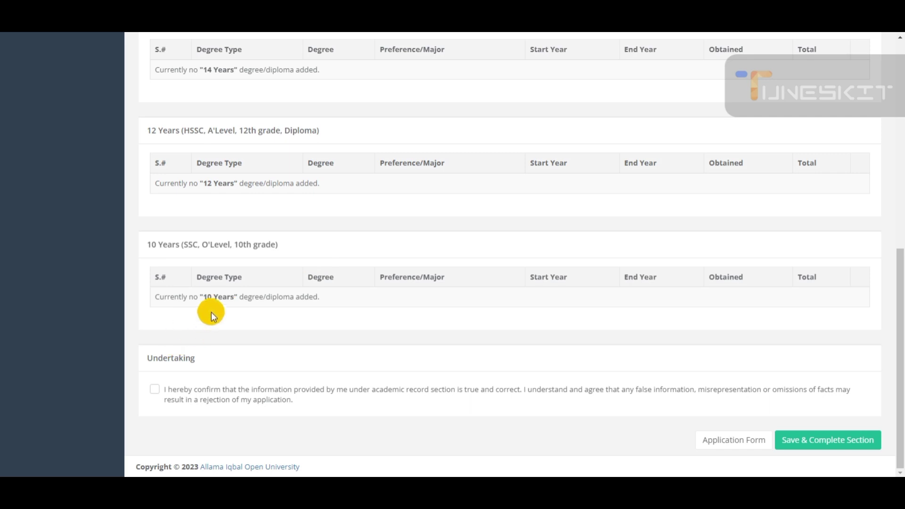
scroll(211, 273, up, 2)
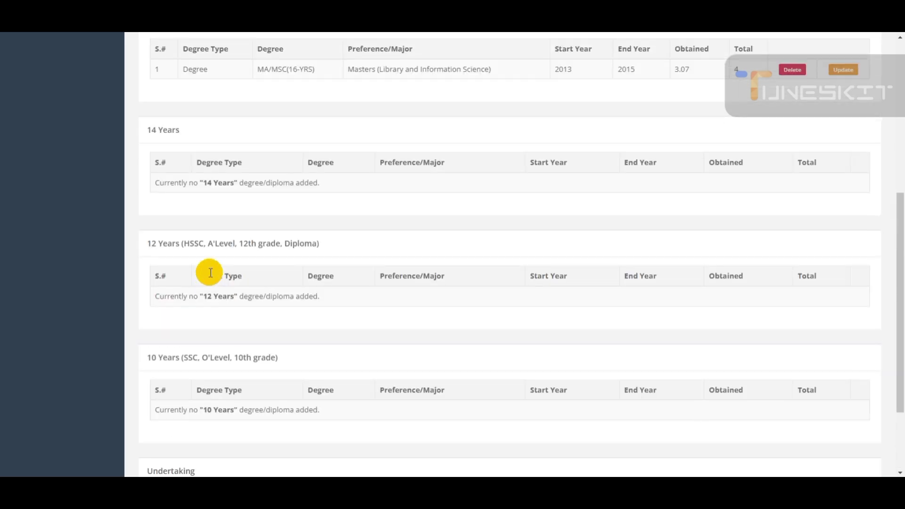
scroll(221, 231, up, 2)
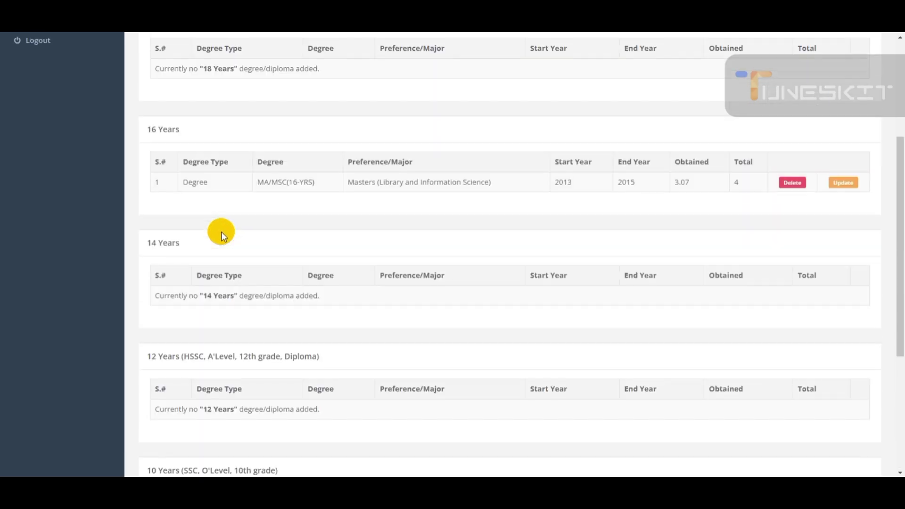
scroll(231, 284, up, 2)
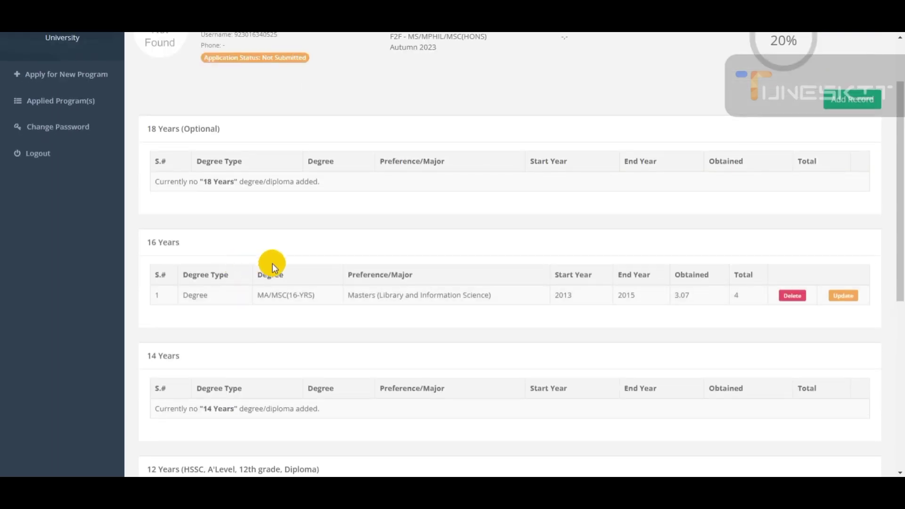
scroll(272, 263, up, 2)
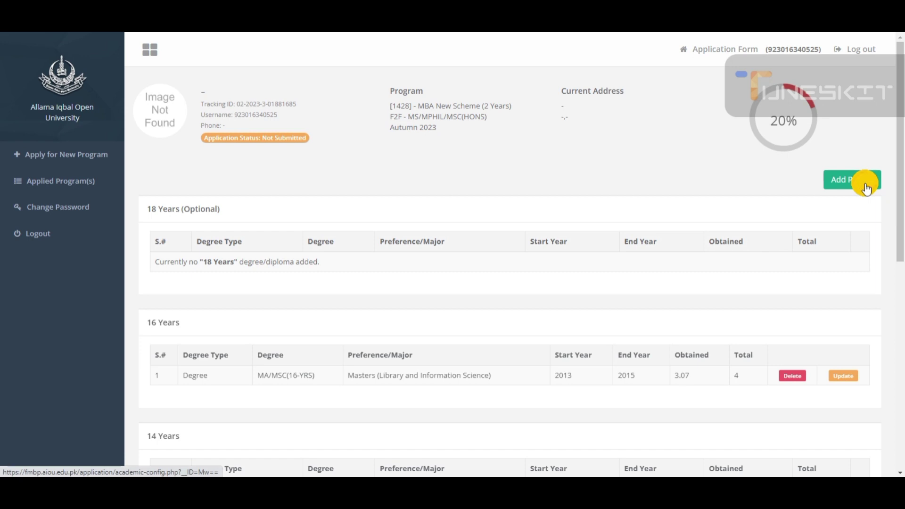
Step: Start a new academic record with degree type Degree and degree level 10 Years
click(867, 188)
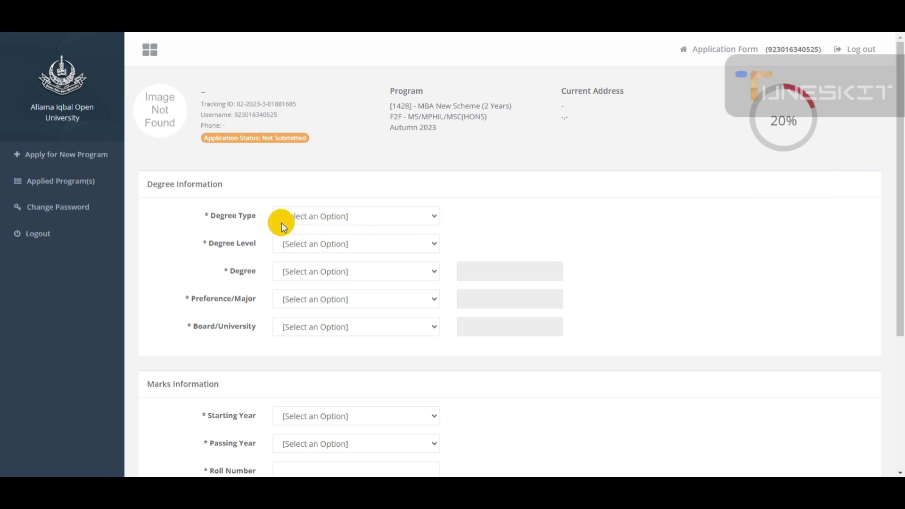
click(414, 219)
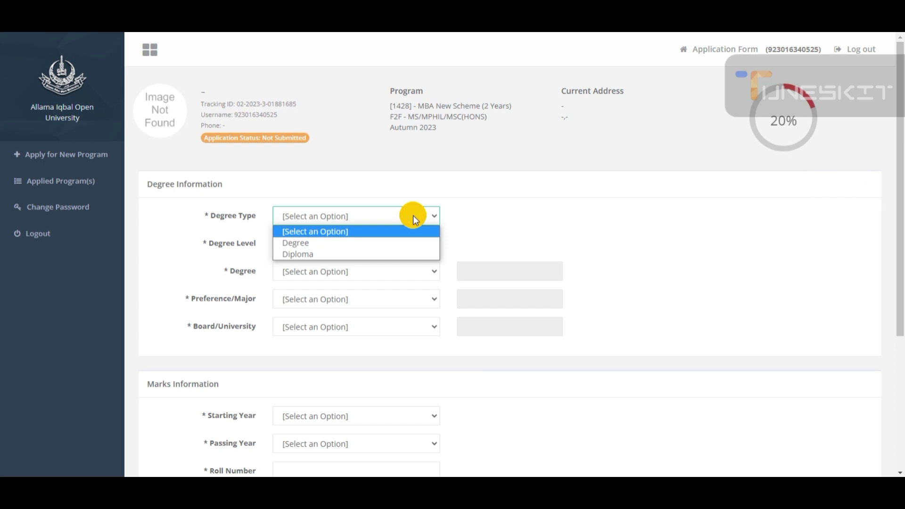
click(401, 244)
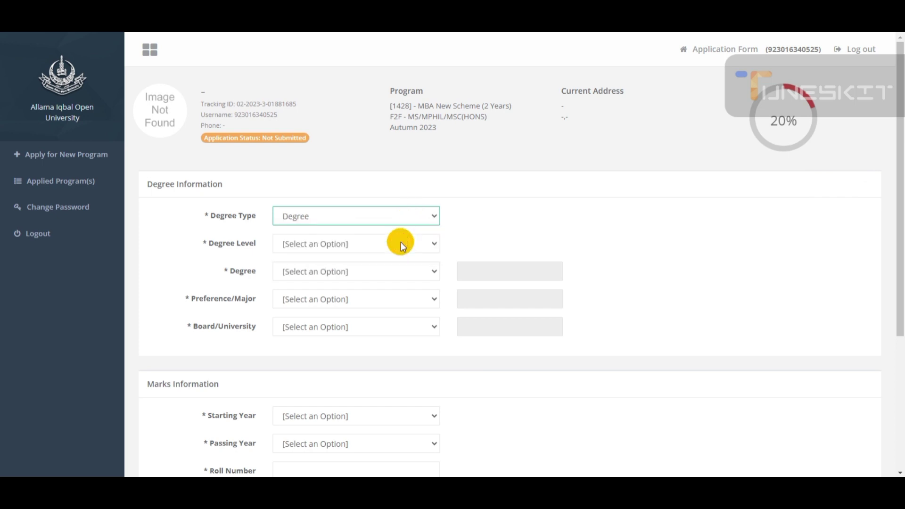
click(401, 245)
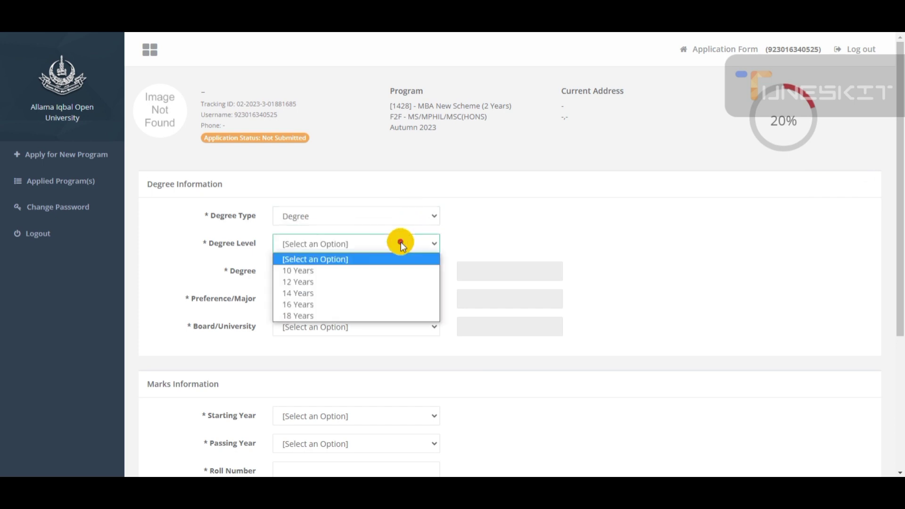
click(396, 270)
Step: Set the record's degree to Matric and its preference/major to Science
click(395, 272)
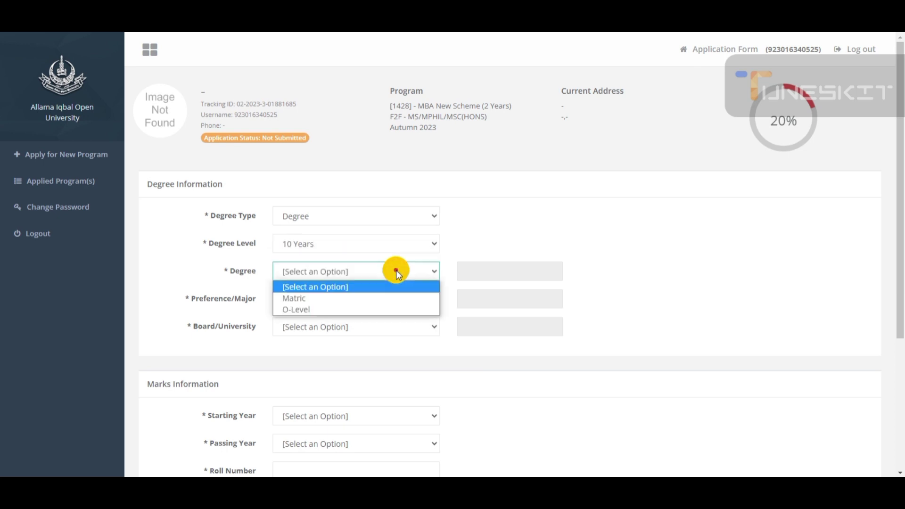
click(391, 298)
click(391, 302)
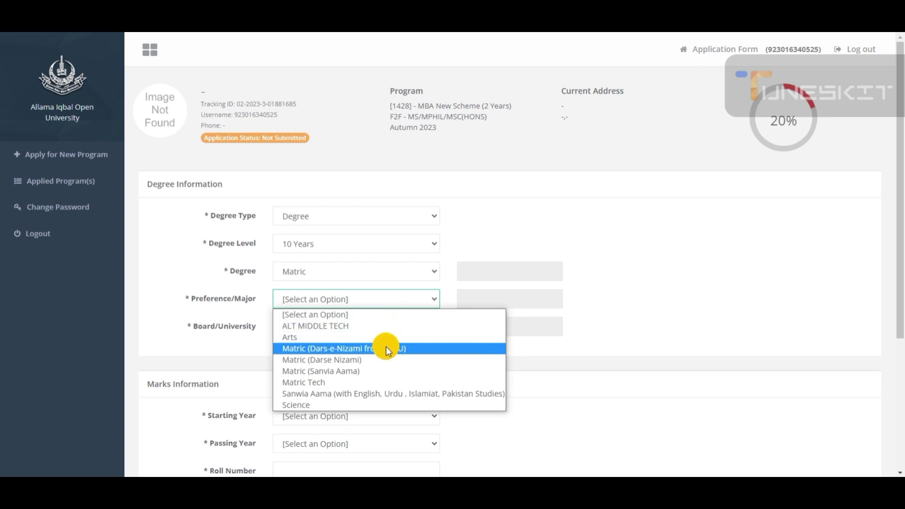
click(391, 405)
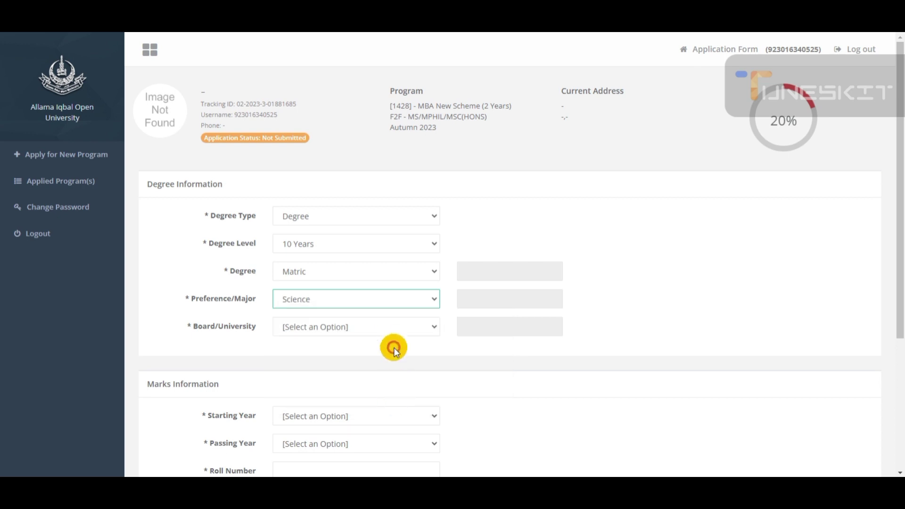
Step: Set the board/university of the Matric record to BISE Mirpur AJK
click(400, 330)
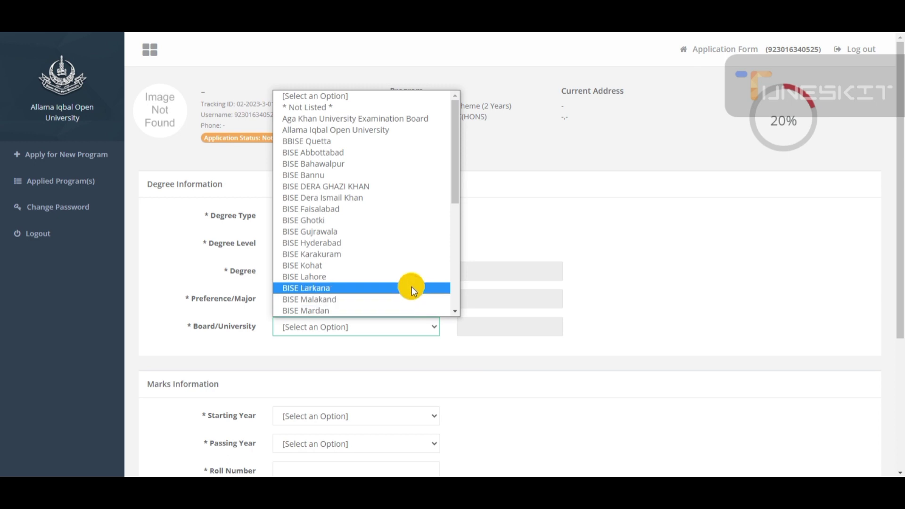
key(s)
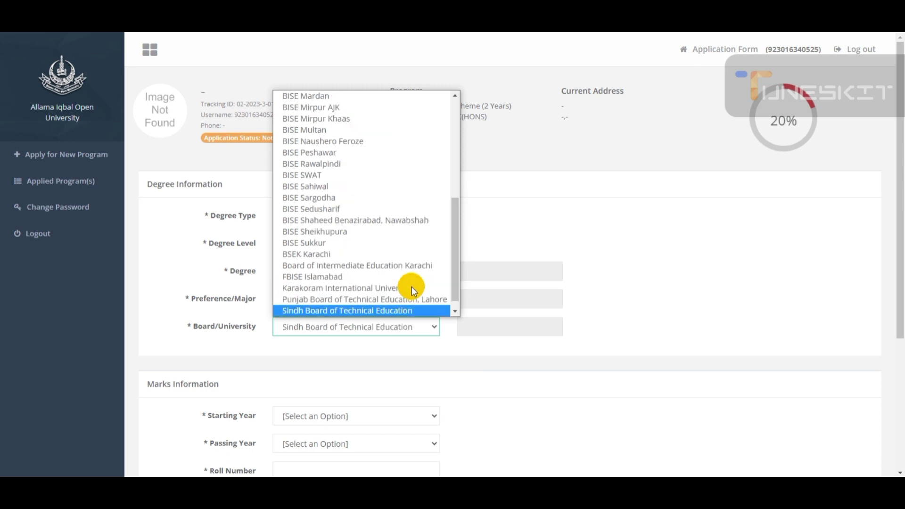
key(b)
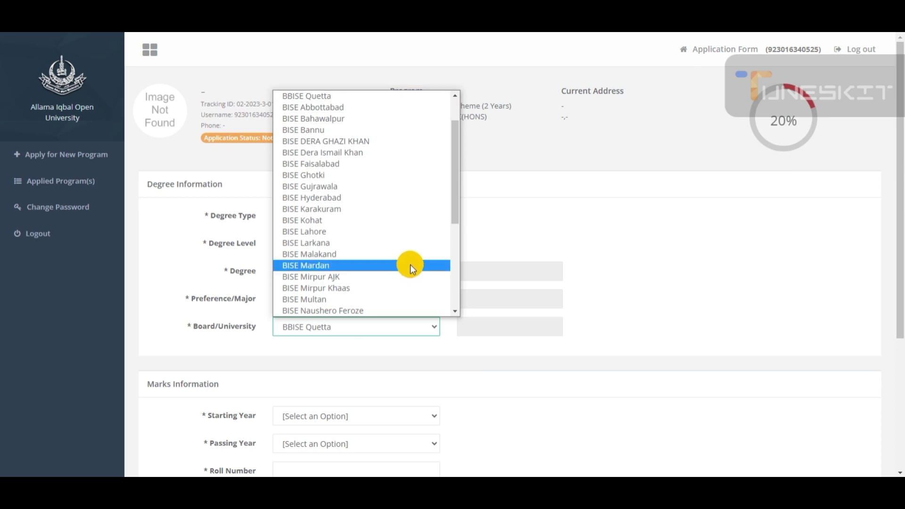
click(398, 279)
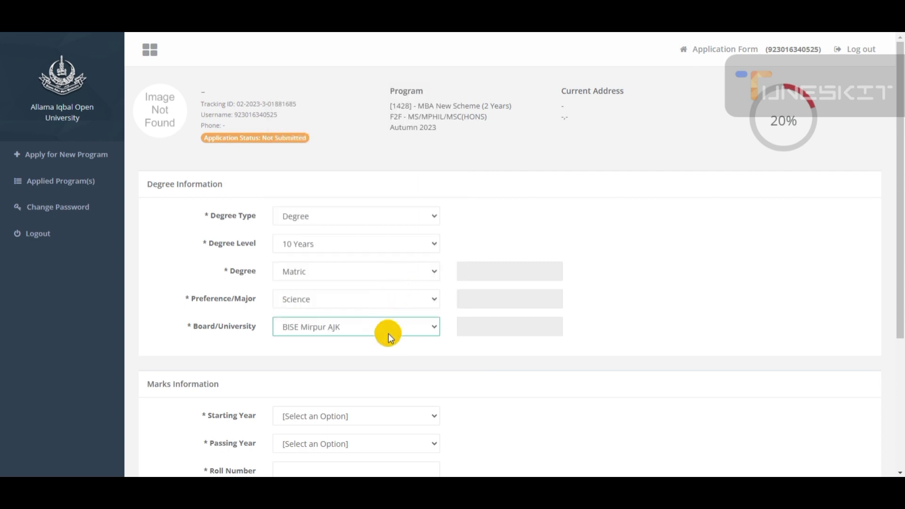
Step: Set the Matric record's starting year to 2007 and its passing year to 2009
scroll(391, 312, down, 3)
scroll(398, 295, down, 1)
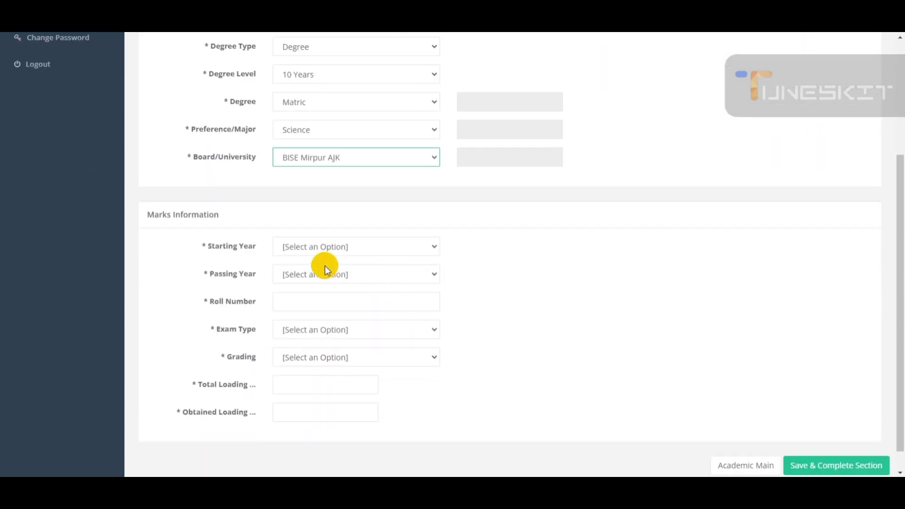
click(394, 248)
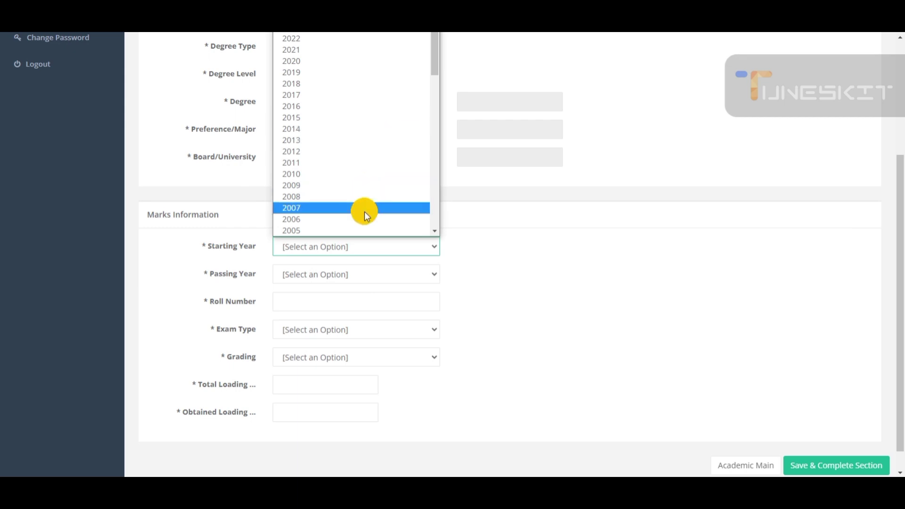
click(364, 208)
click(357, 273)
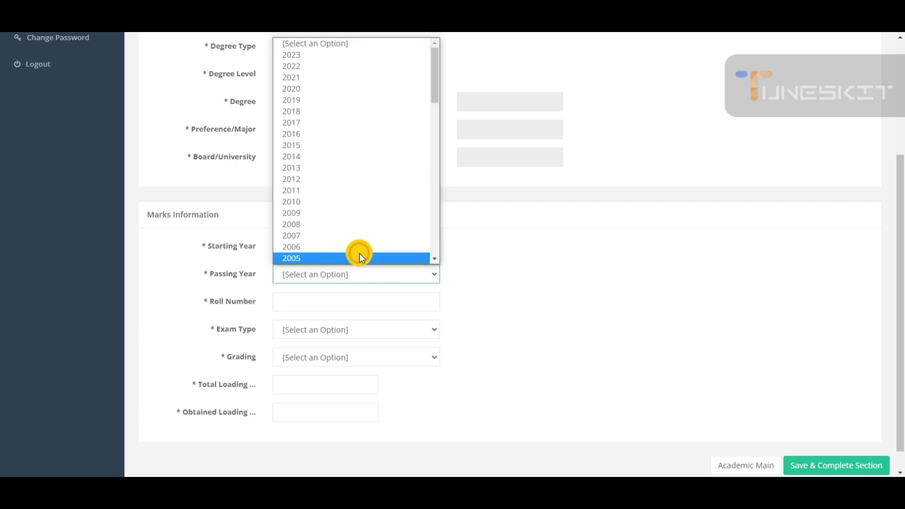
click(361, 213)
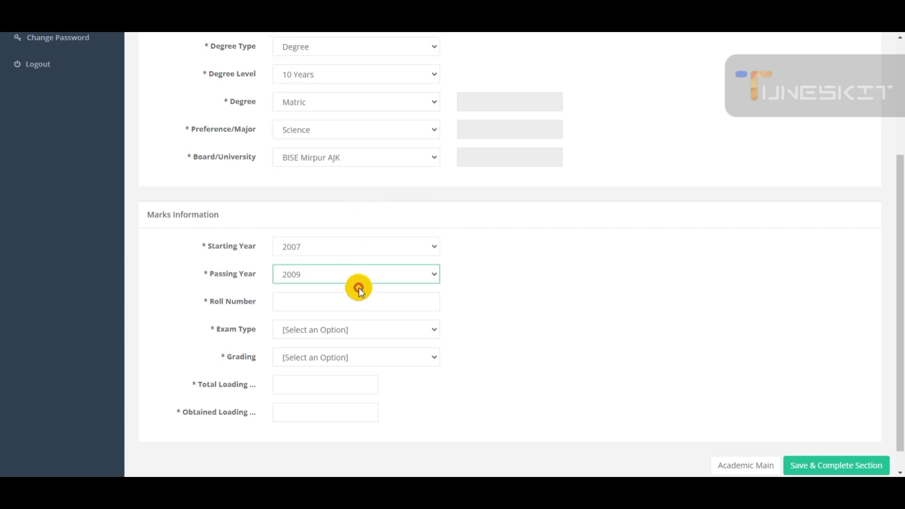
Step: Leave the roll number blank, and set the exam type to Annual and the grading to Marks
click(361, 304)
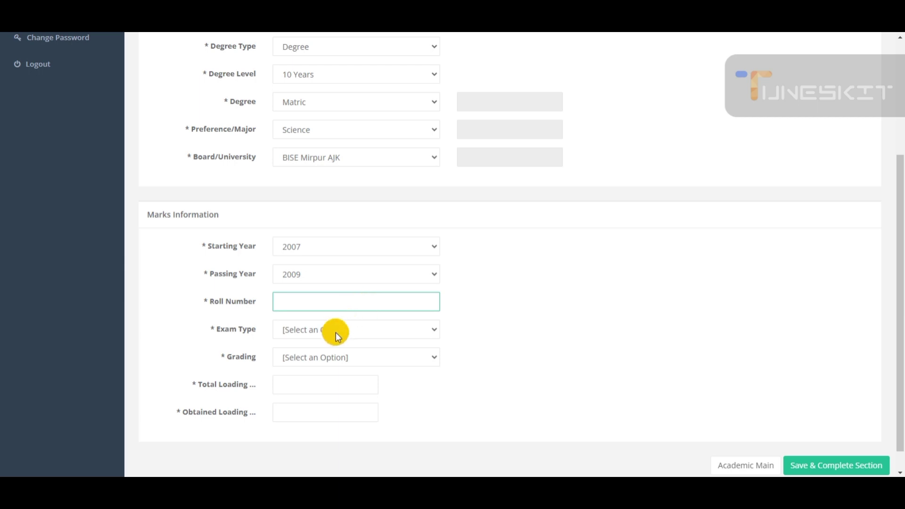
click(365, 332)
click(363, 355)
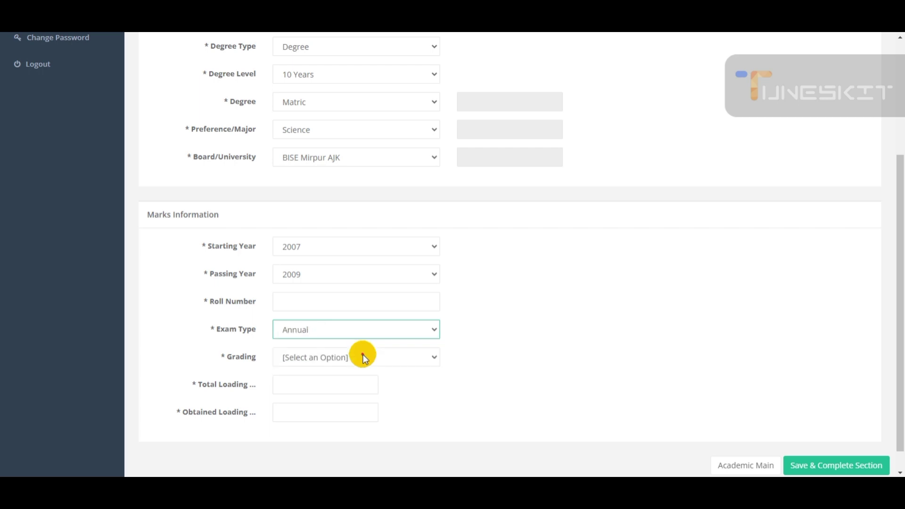
click(365, 357)
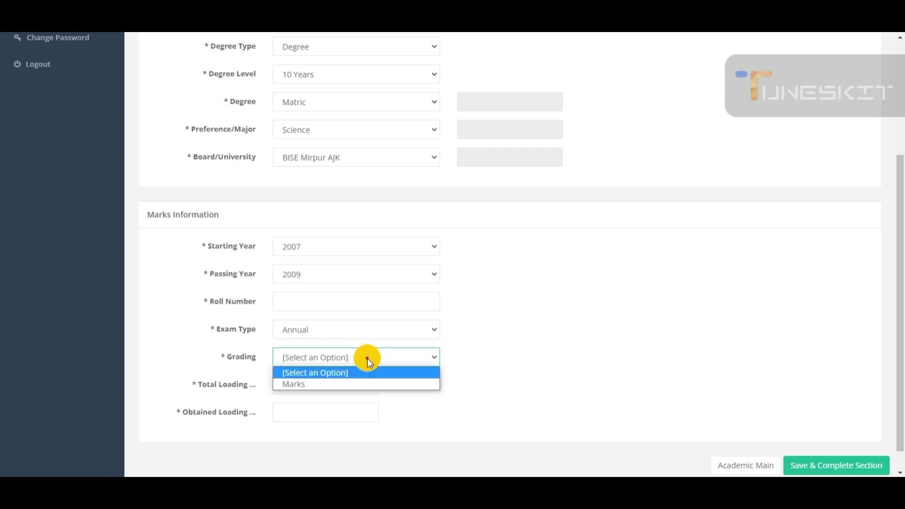
click(368, 383)
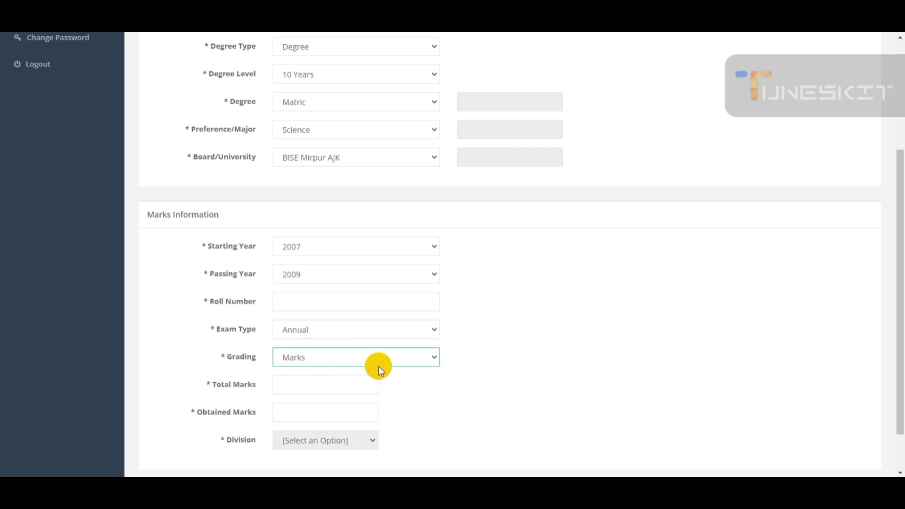
Step: Set the Matric record's total marks to 1050 and its obtained marks to 880
click(338, 384)
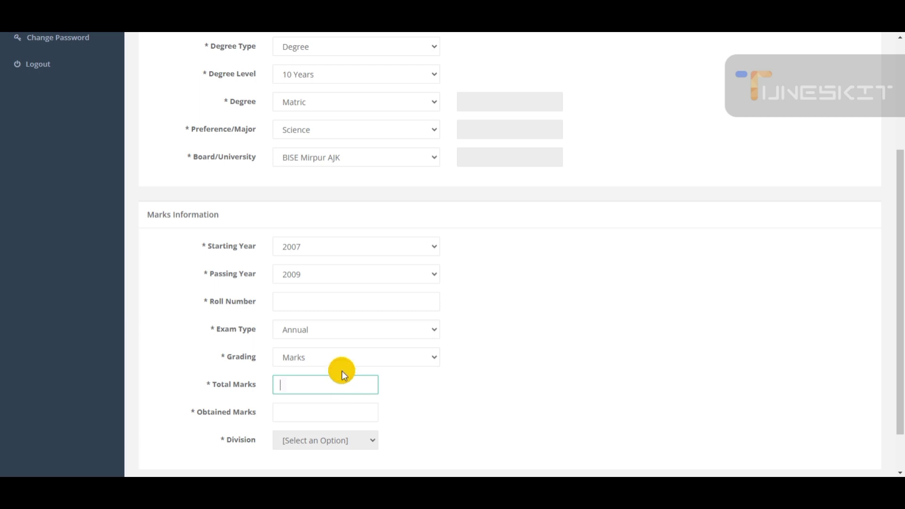
text(1050)
click(337, 408)
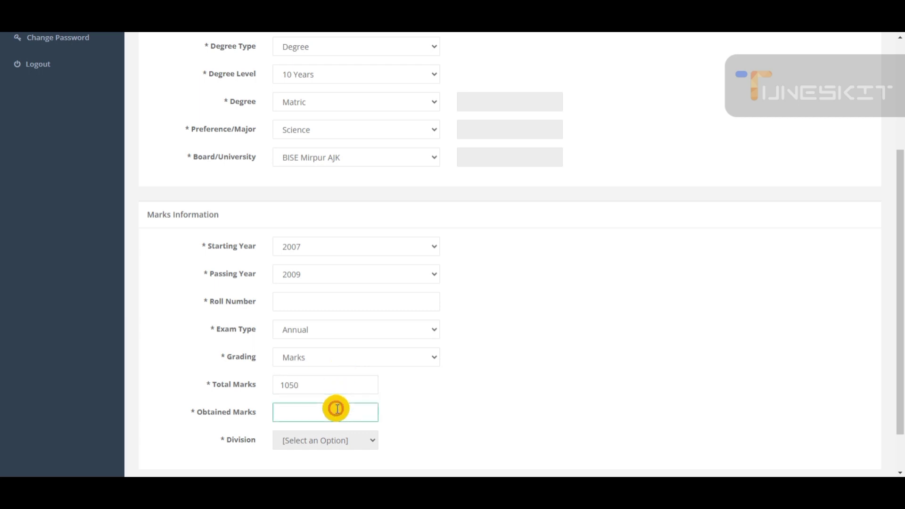
text(880)
scroll(337, 408, down, 2)
click(348, 382)
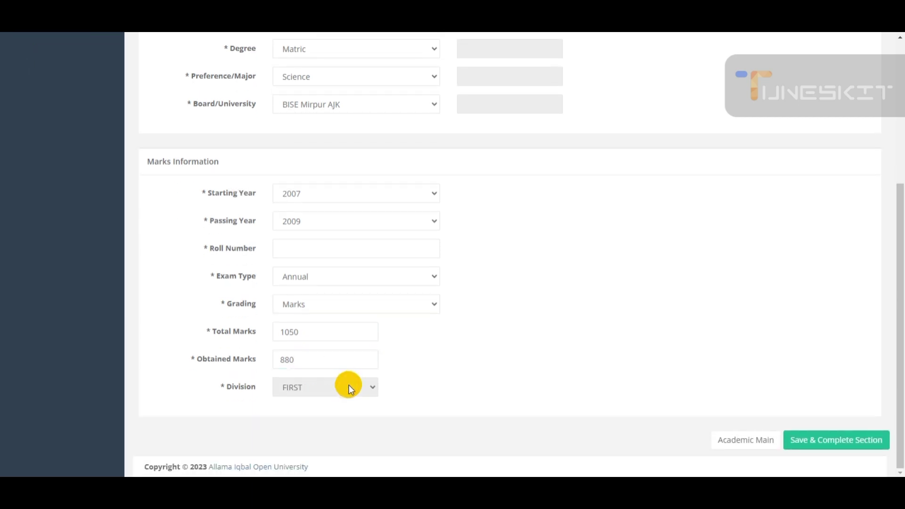
Step: Review the filled-in Matric record and try to save and complete the section
scroll(349, 384, up, 5)
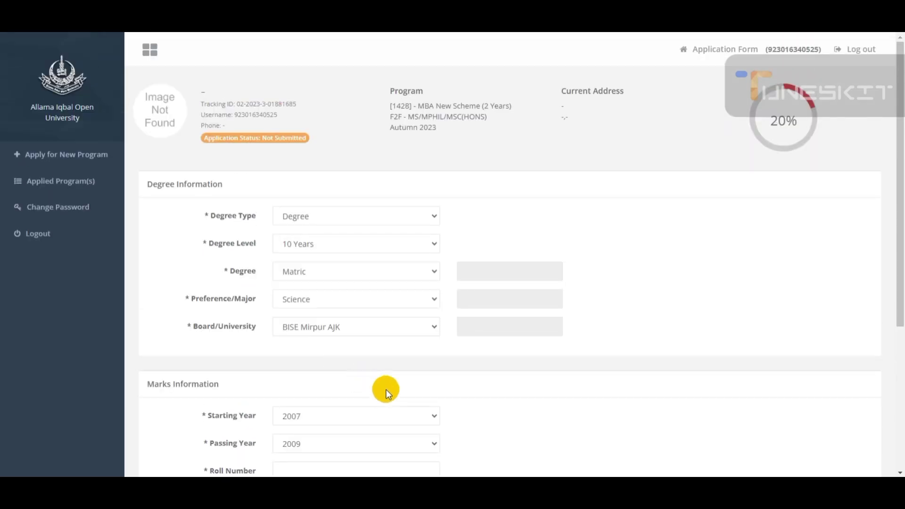
scroll(391, 391, down, 5)
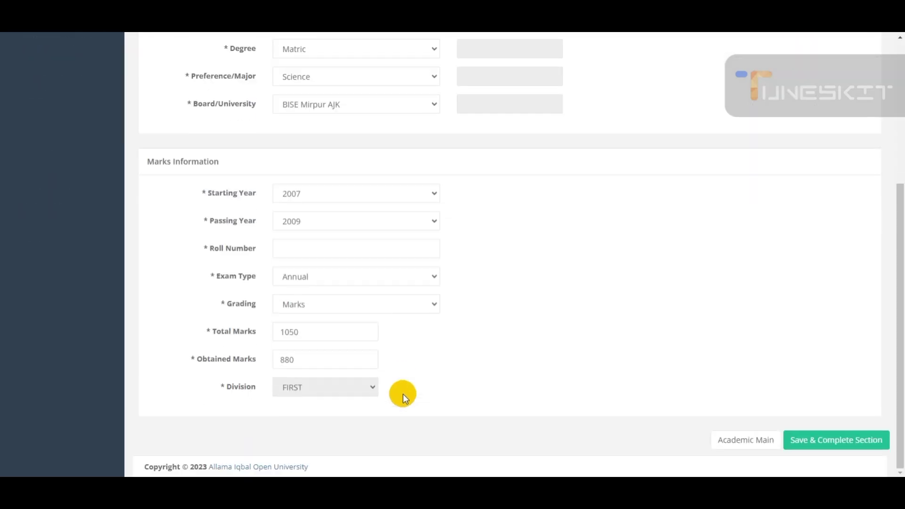
click(833, 449)
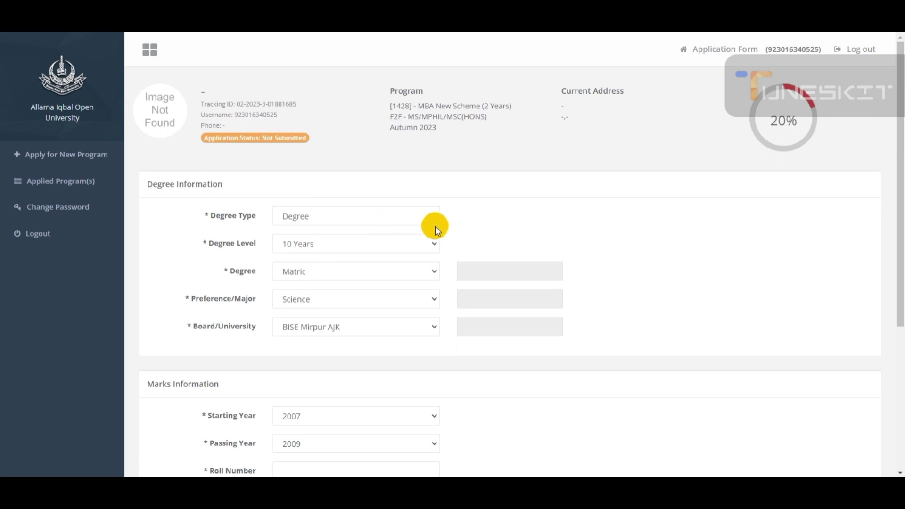
Step: Keep the degree type as Degree, change the degree level to 12 Years and set the degree to F.A
click(420, 217)
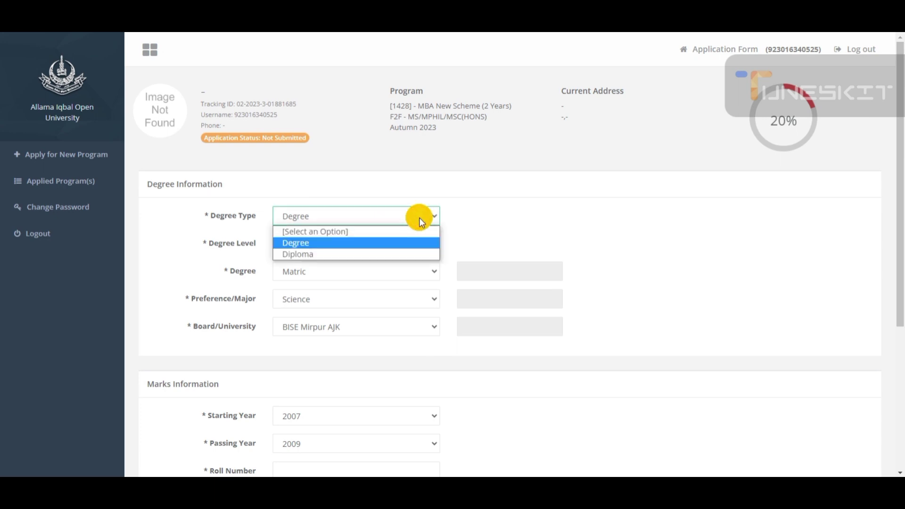
click(418, 243)
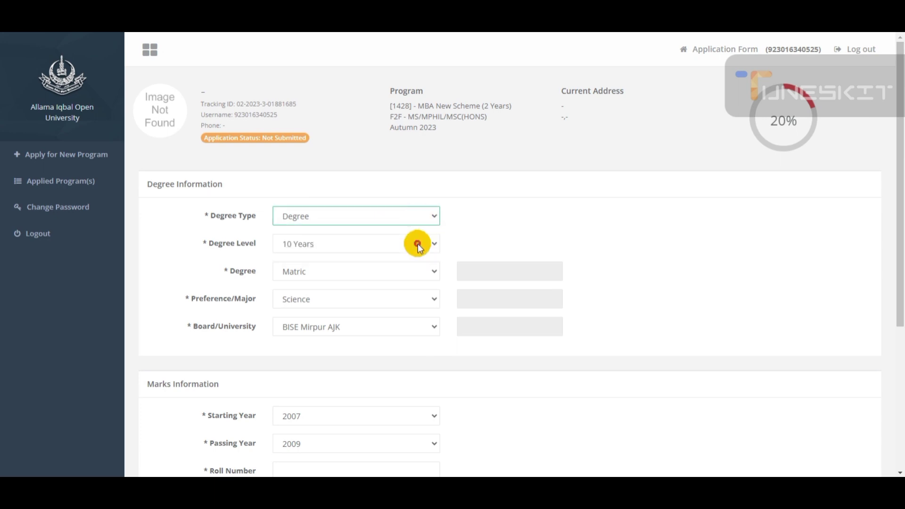
click(418, 247)
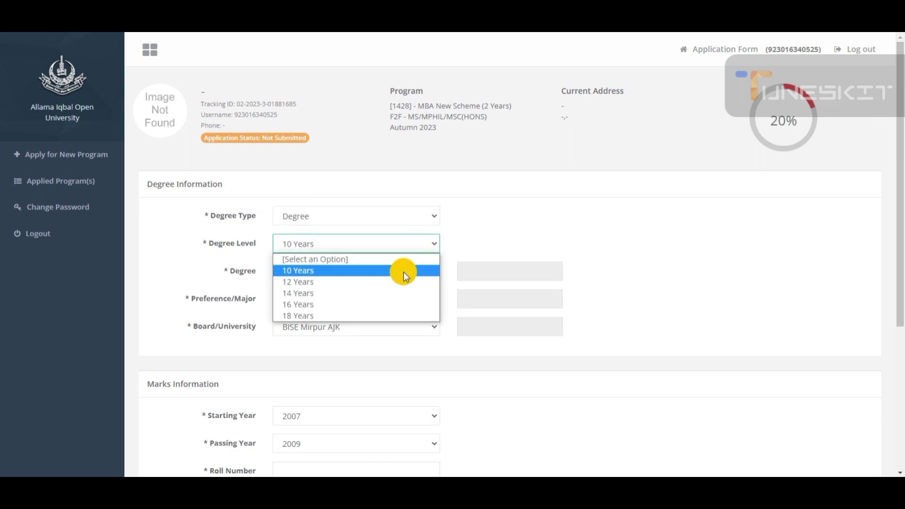
click(404, 284)
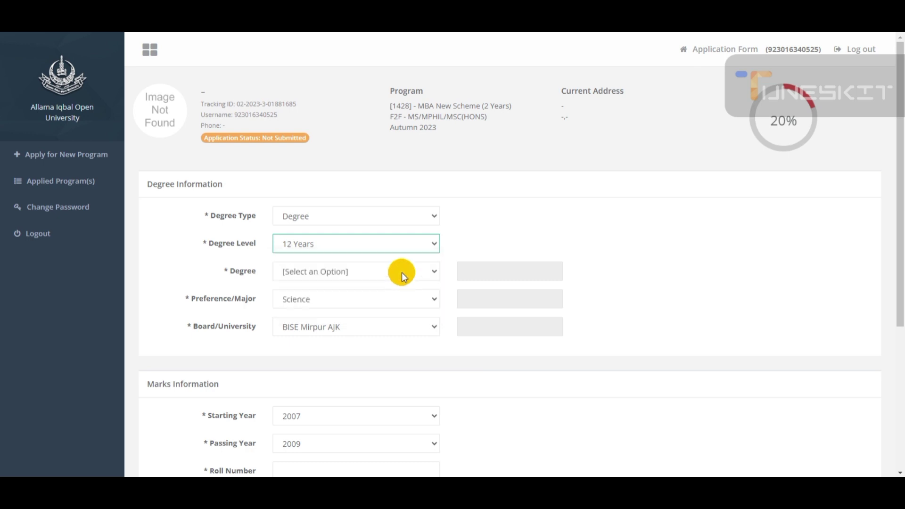
click(402, 272)
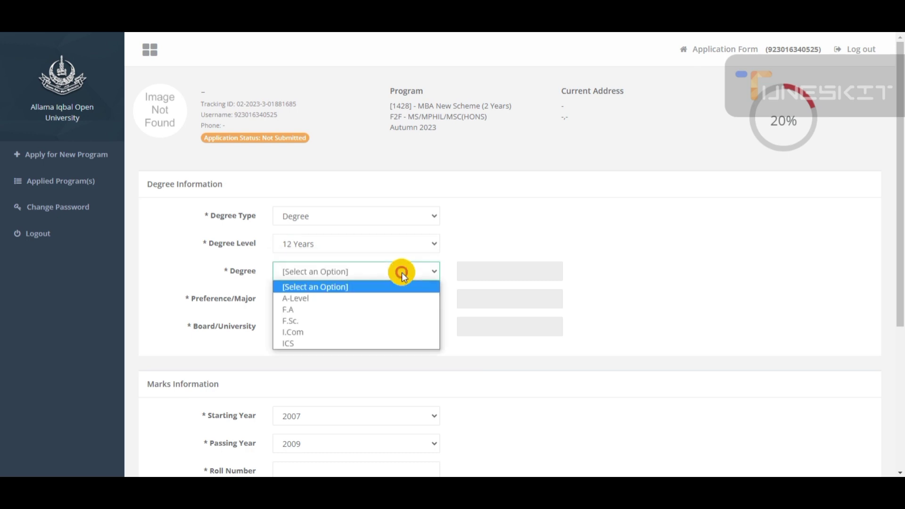
click(395, 314)
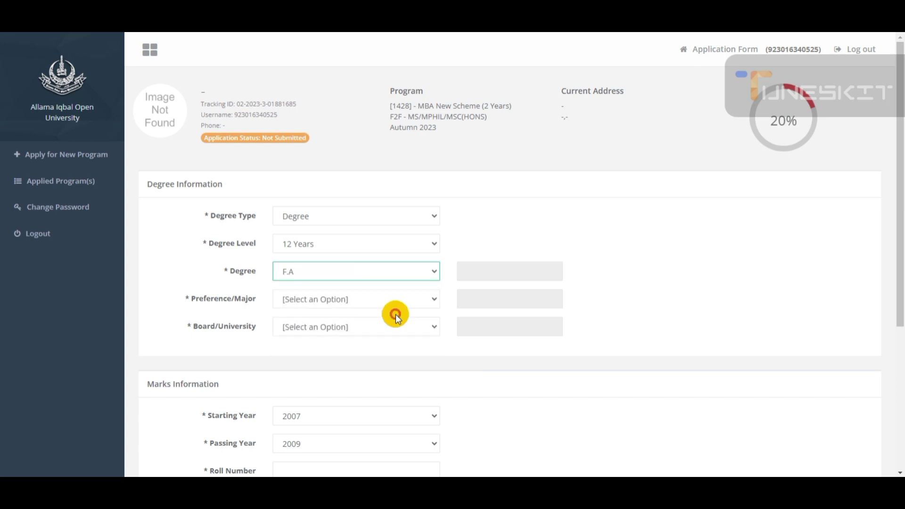
Step: Examine the preference/major, board/university and degree level options for the F.A record and its remaining marks fields without filling them in
click(404, 302)
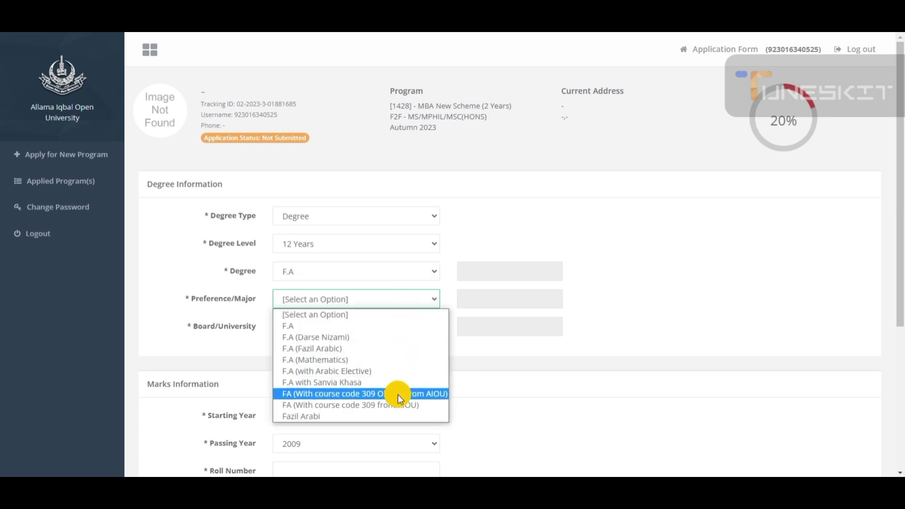
click(496, 374)
click(356, 322)
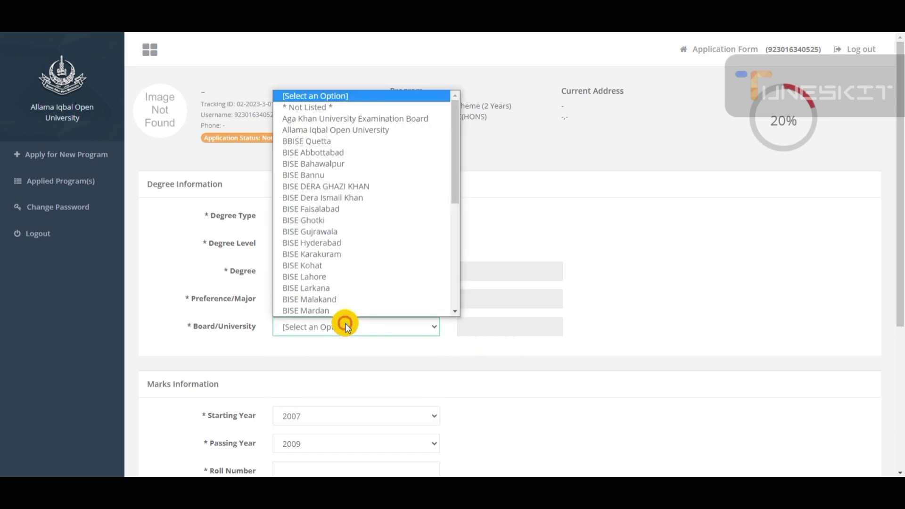
click(442, 355)
scroll(368, 405, down, 1)
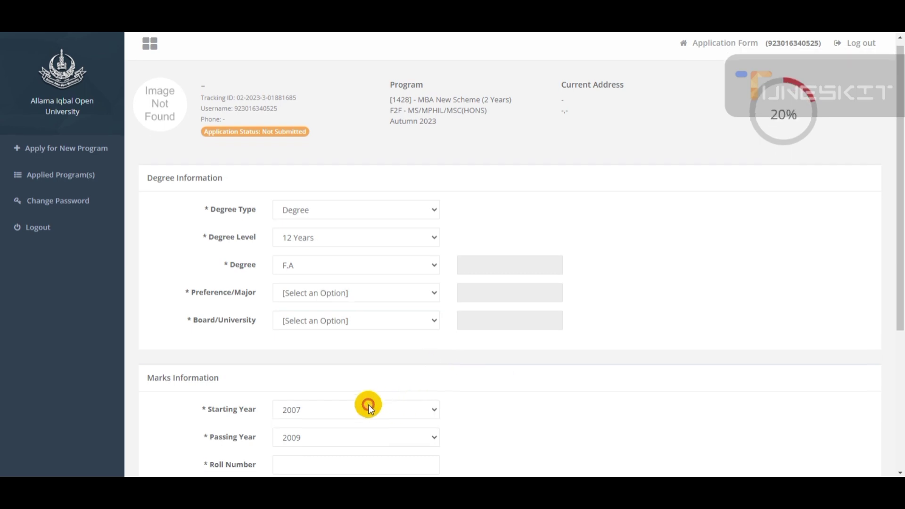
scroll(369, 405, down, 3)
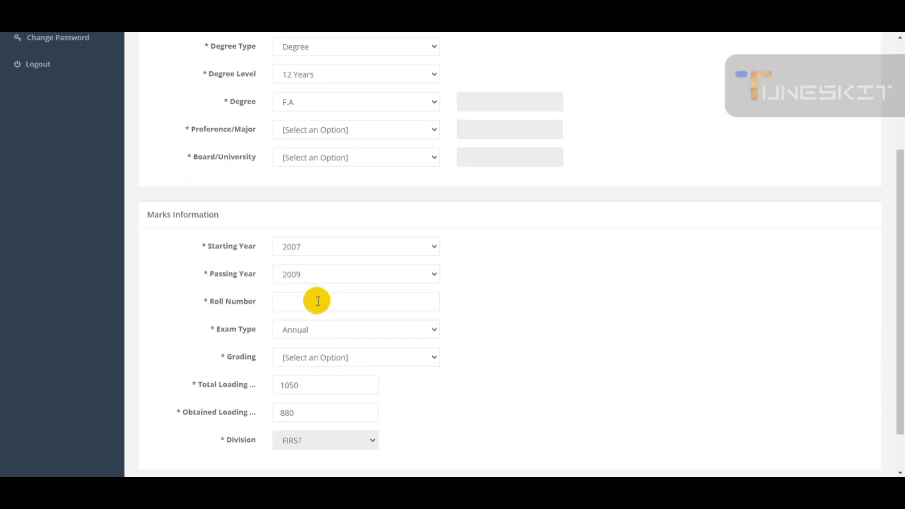
scroll(318, 301, down, 1)
scroll(317, 304, up, 4)
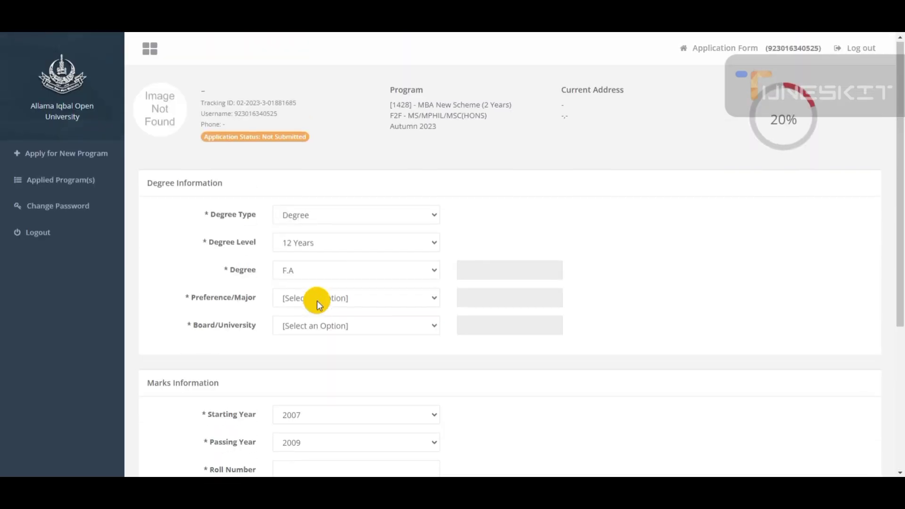
scroll(384, 348, down, 4)
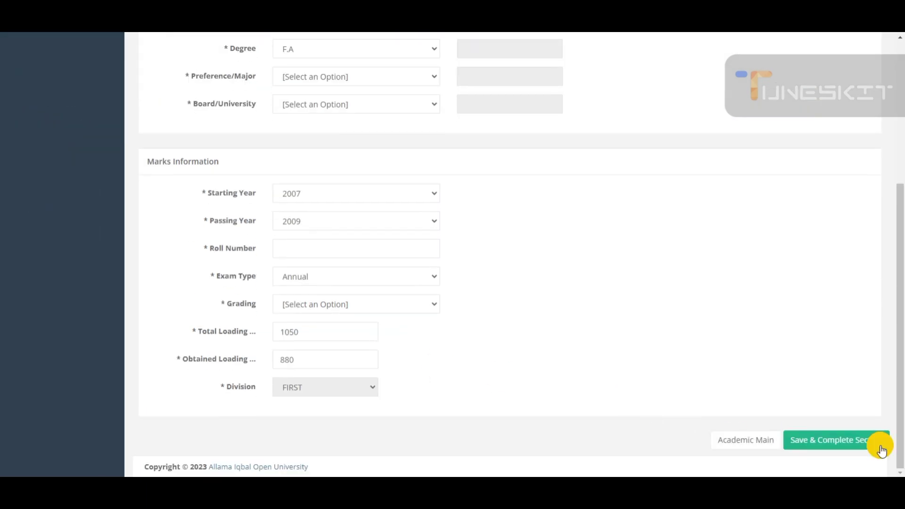
scroll(477, 303, up, 4)
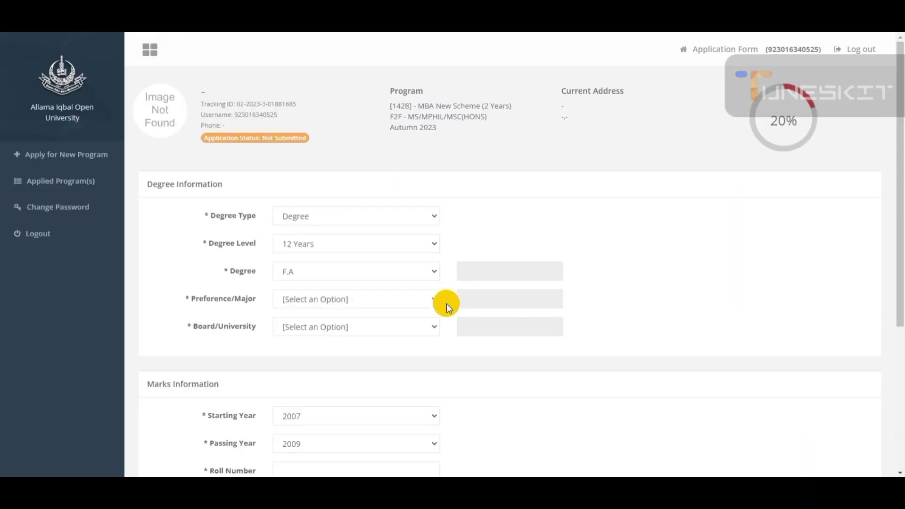
click(355, 244)
click(367, 291)
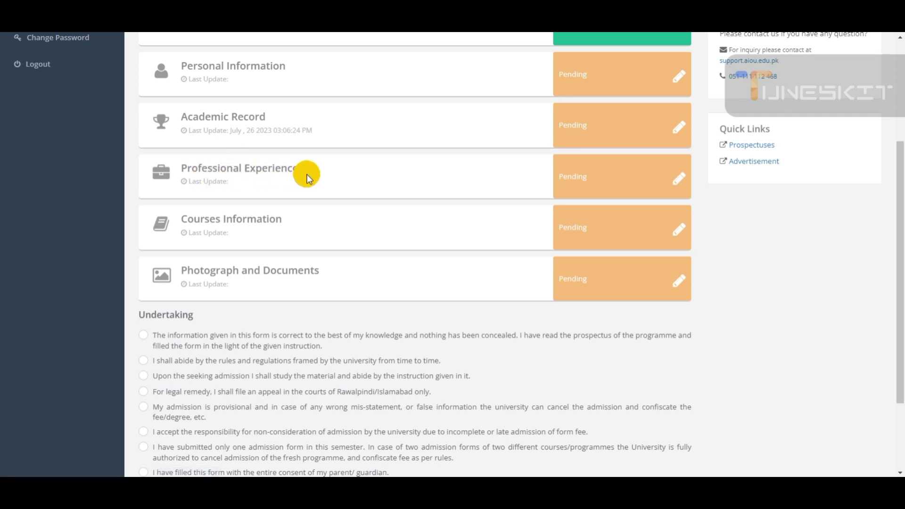
Step: Open a new work experience record under Professional Experience and go through its organization, job title and main assignment fields, leaving them blank
click(591, 183)
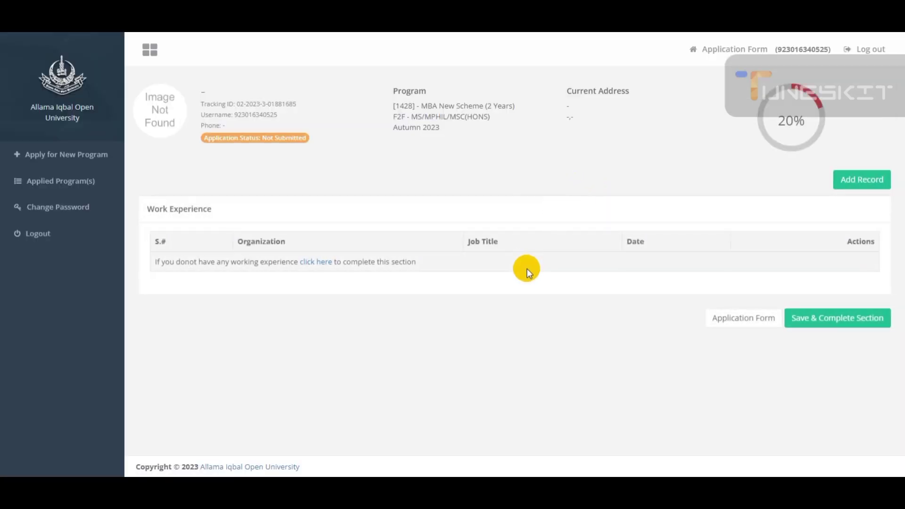
click(856, 185)
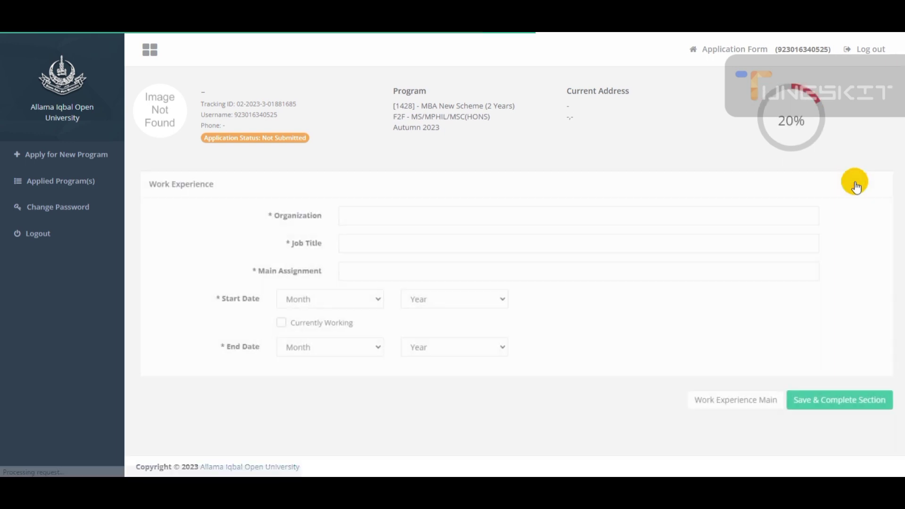
click(455, 212)
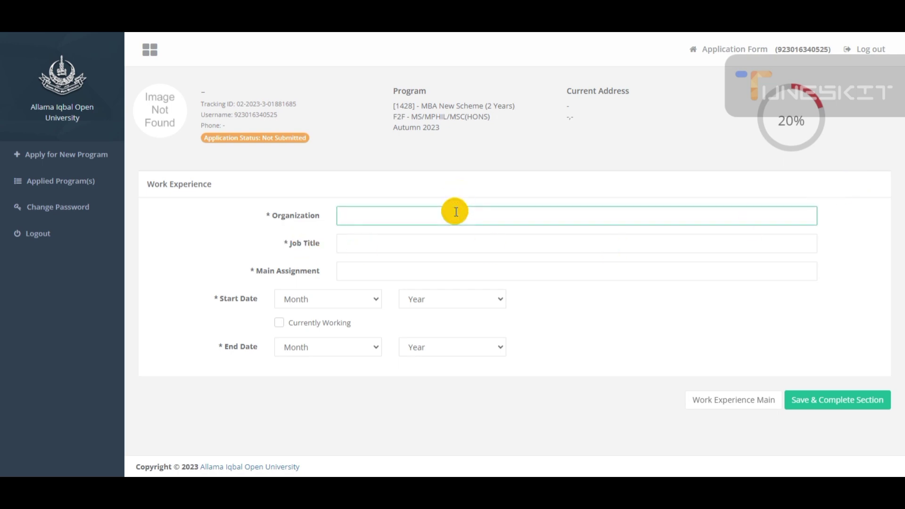
click(445, 241)
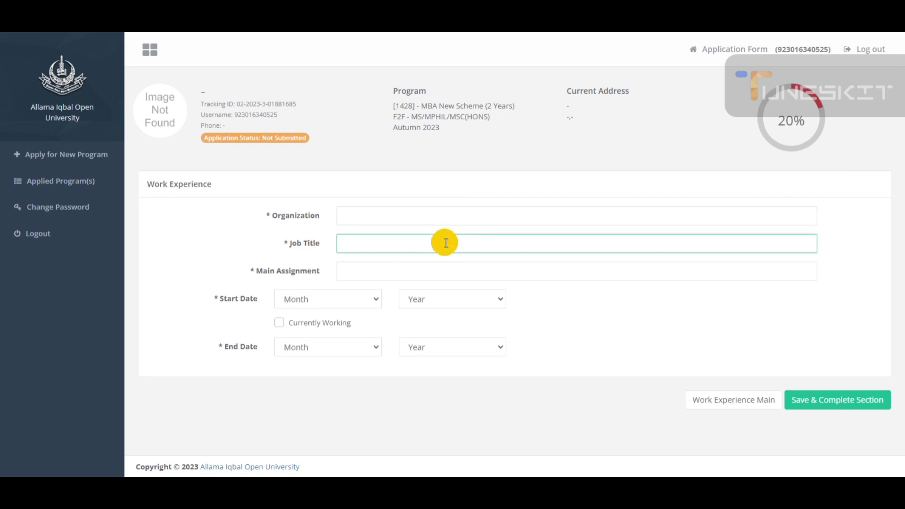
click(436, 277)
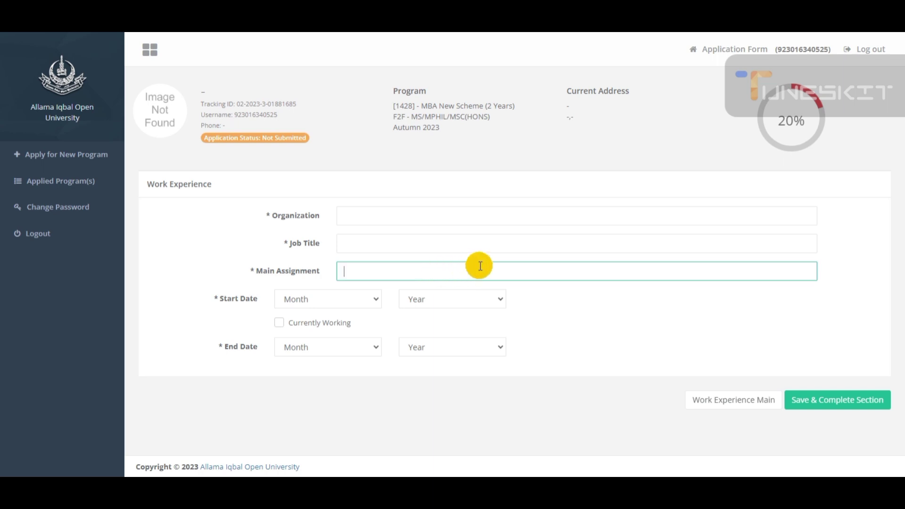
Step: Examine the month and year choices for the work experience start and end dates without selecting any
click(353, 297)
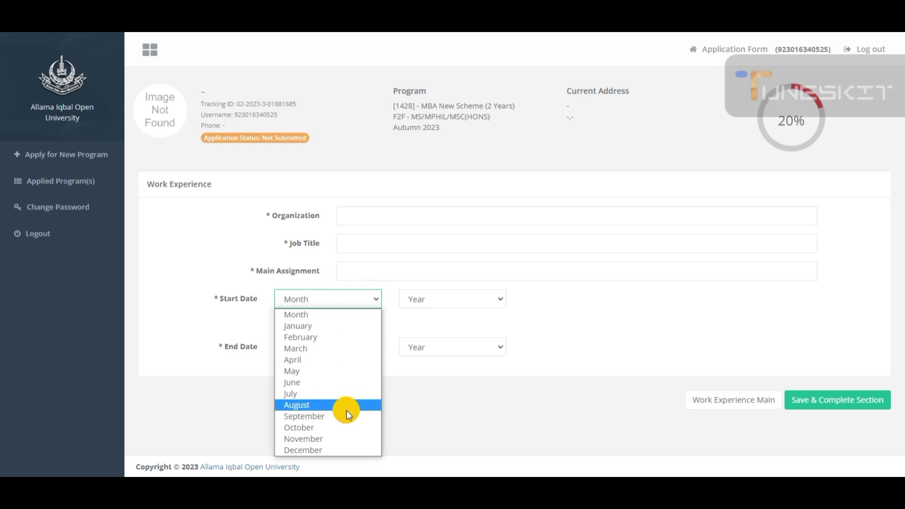
click(458, 309)
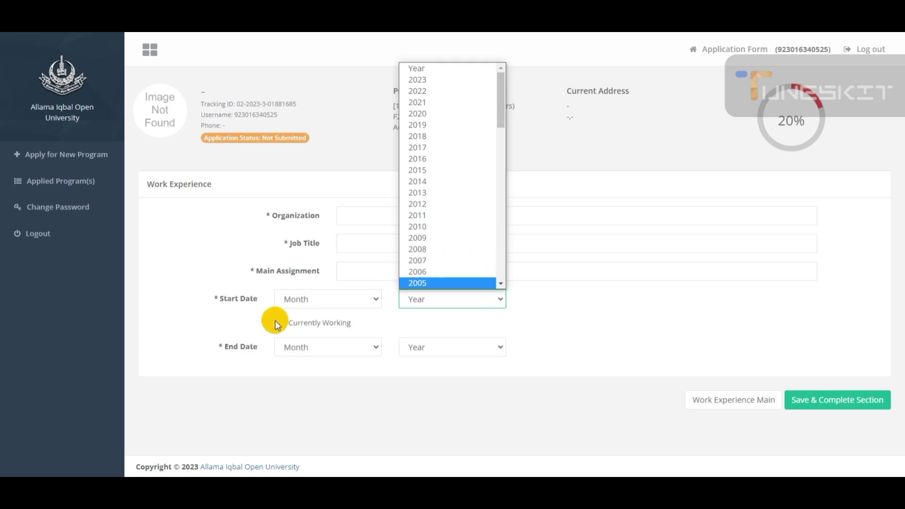
click(288, 336)
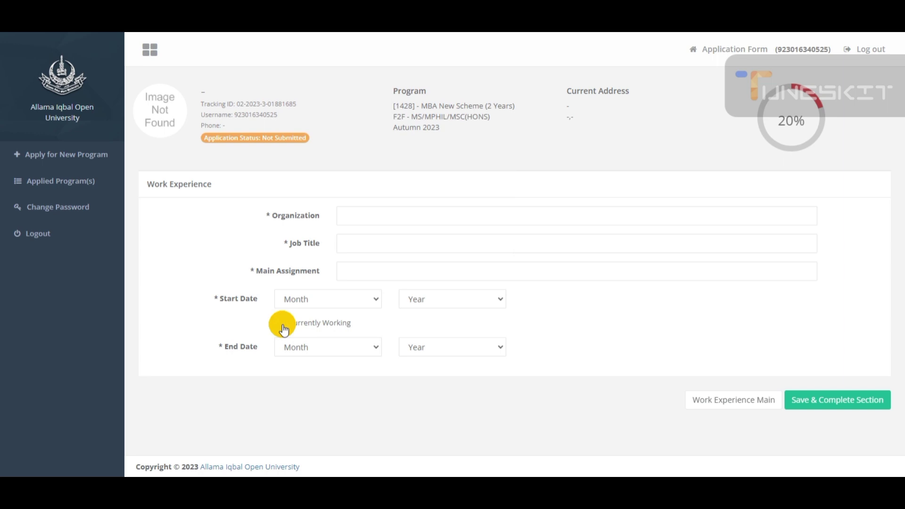
click(339, 349)
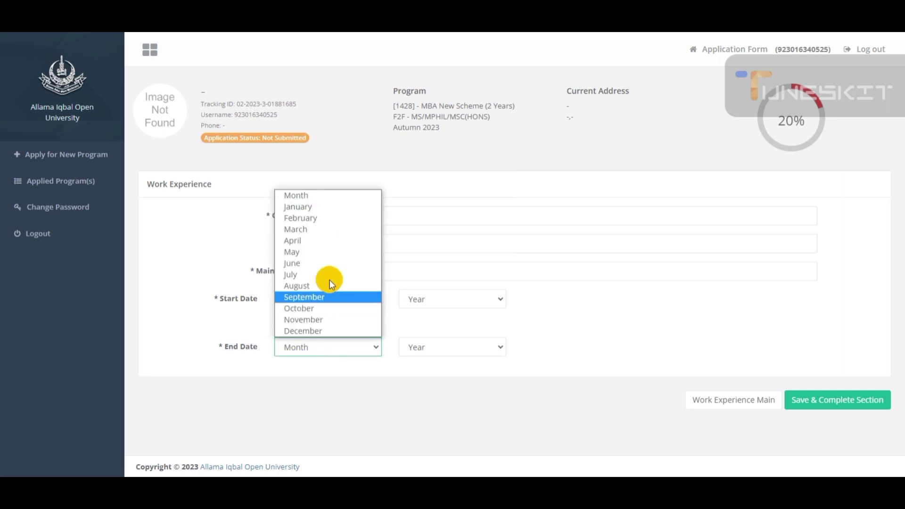
click(440, 348)
click(441, 348)
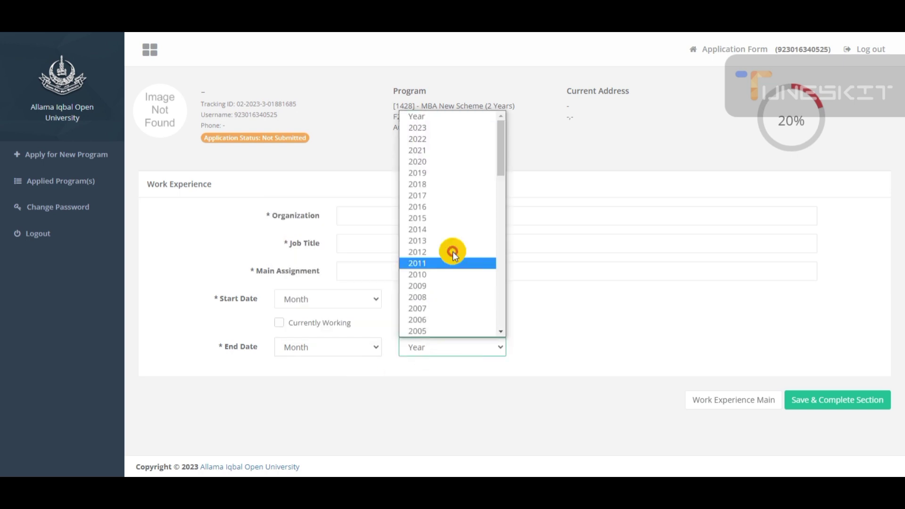
click(460, 380)
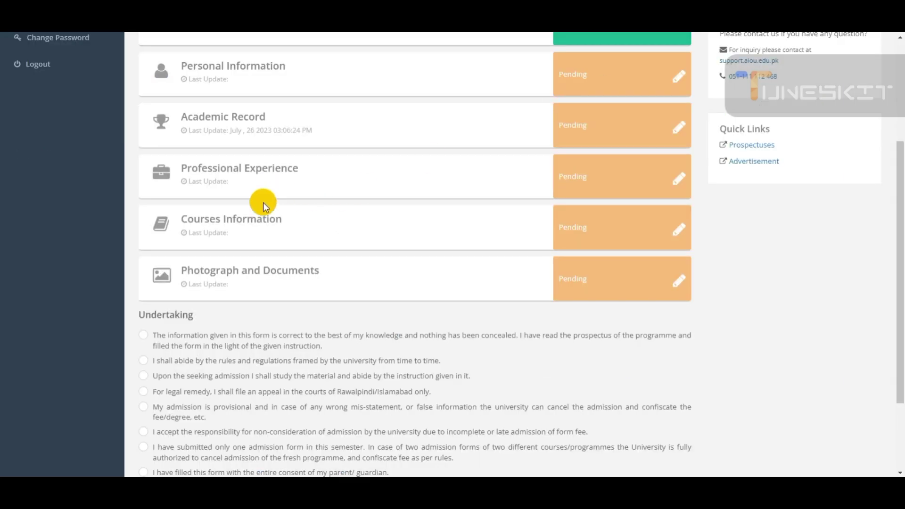
Step: Open Courses Information, check the compulsory course selections from Management Theory & Practice to Business Communications, and add the courses
click(595, 235)
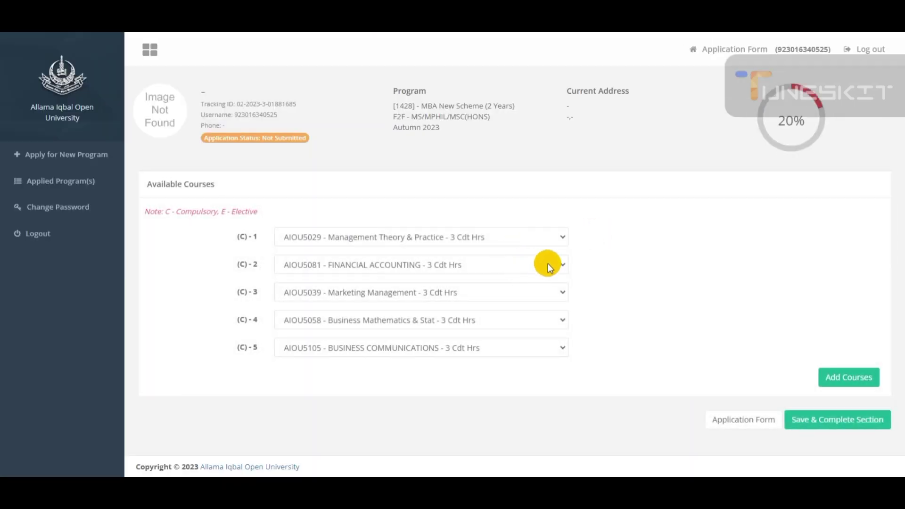
click(518, 237)
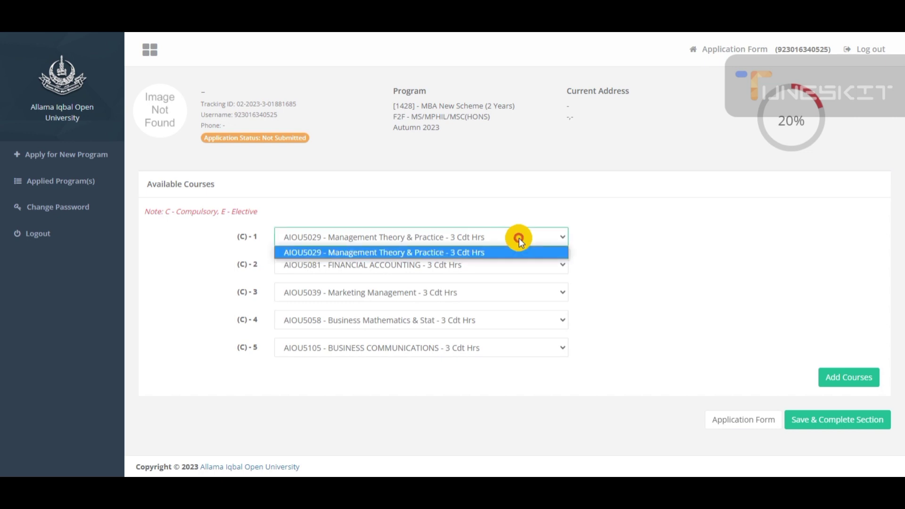
click(519, 238)
click(481, 261)
click(471, 281)
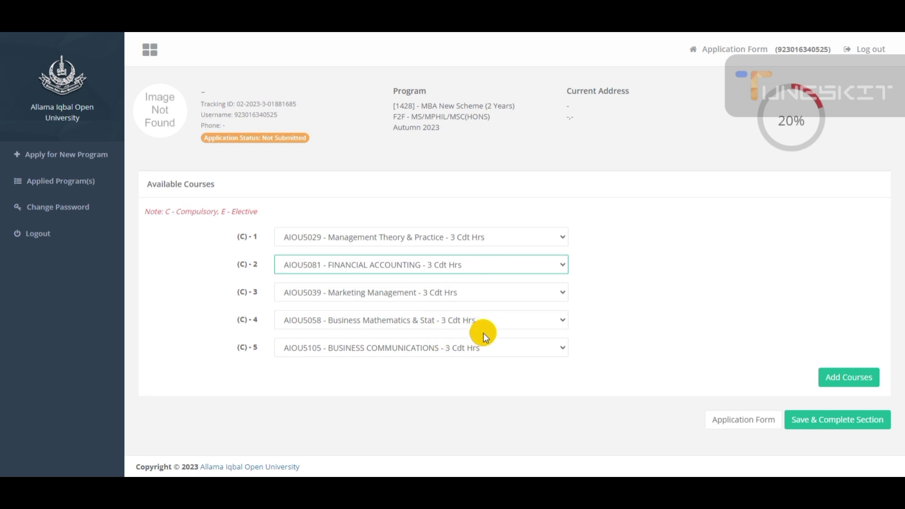
click(849, 377)
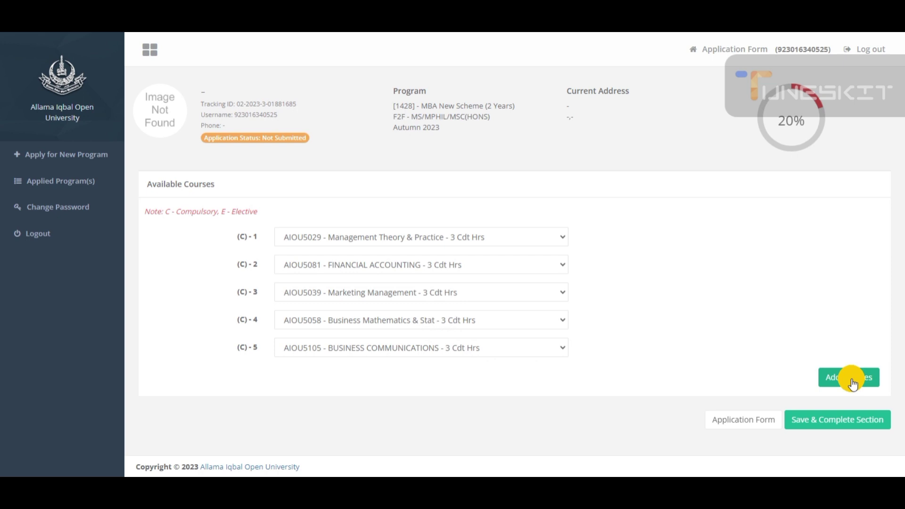
Step: Add the five listed compulsory courses and check the options offered for the first two, Management Theory & Practice and Financial Accounting
click(852, 378)
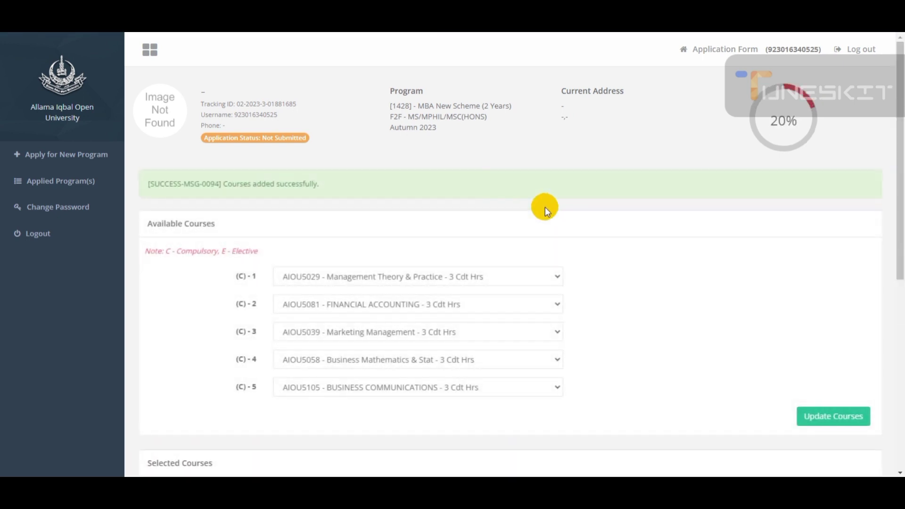
click(521, 277)
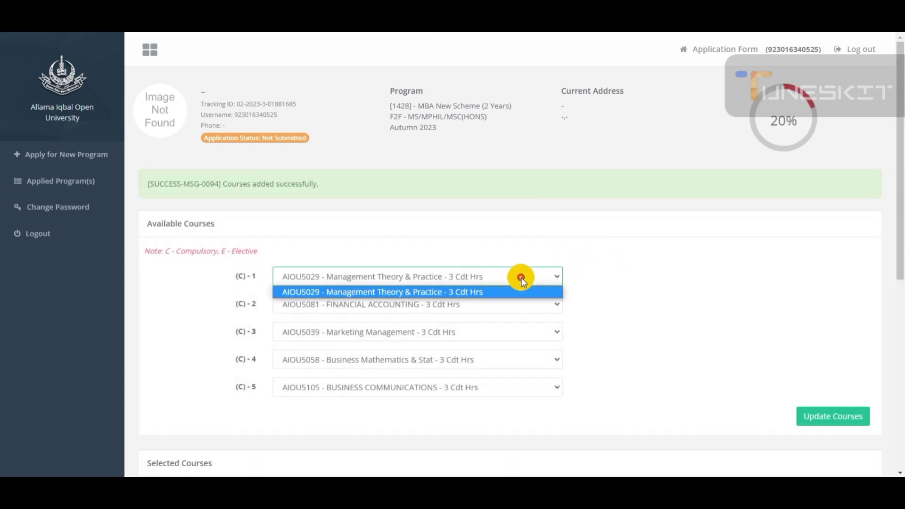
click(521, 277)
click(518, 302)
click(518, 302)
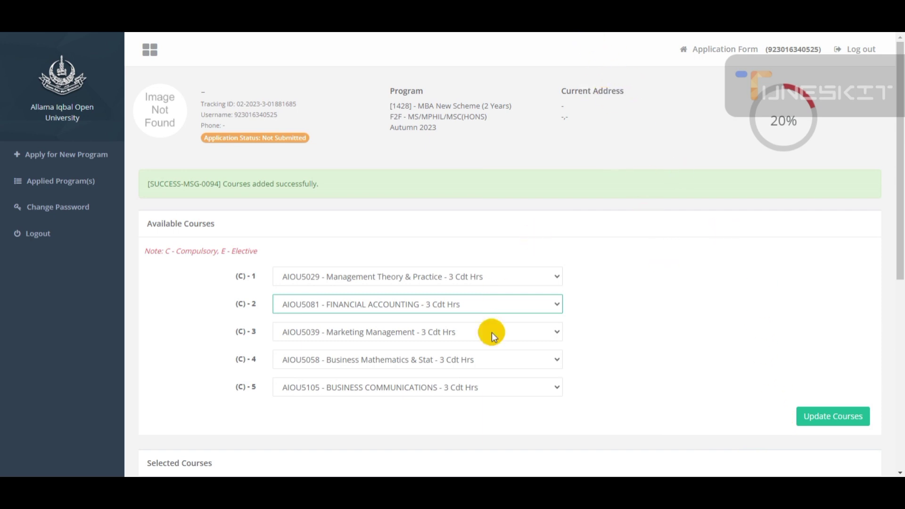
Step: Review the Selected Courses and Other Fee Elements tables, and try to save and complete the Courses Information section
scroll(493, 367, down, 6)
scroll(497, 314, up, 1)
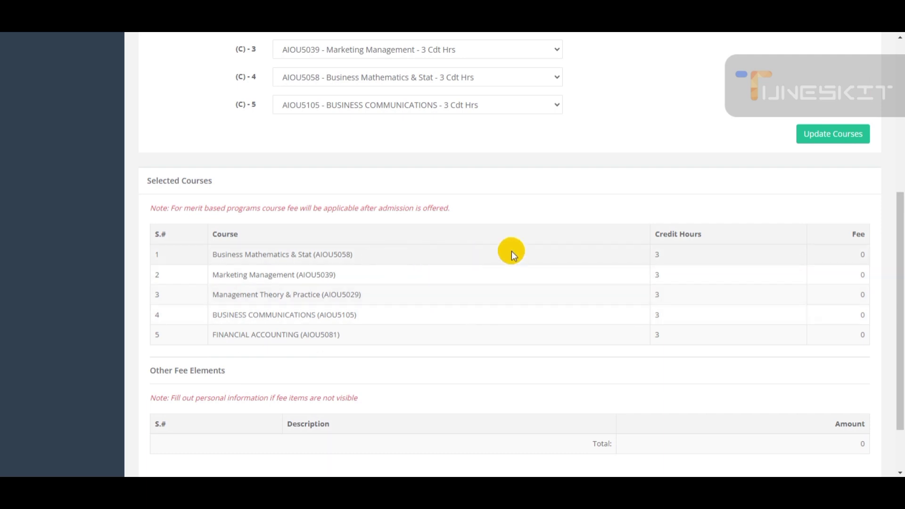
scroll(572, 283, down, 2)
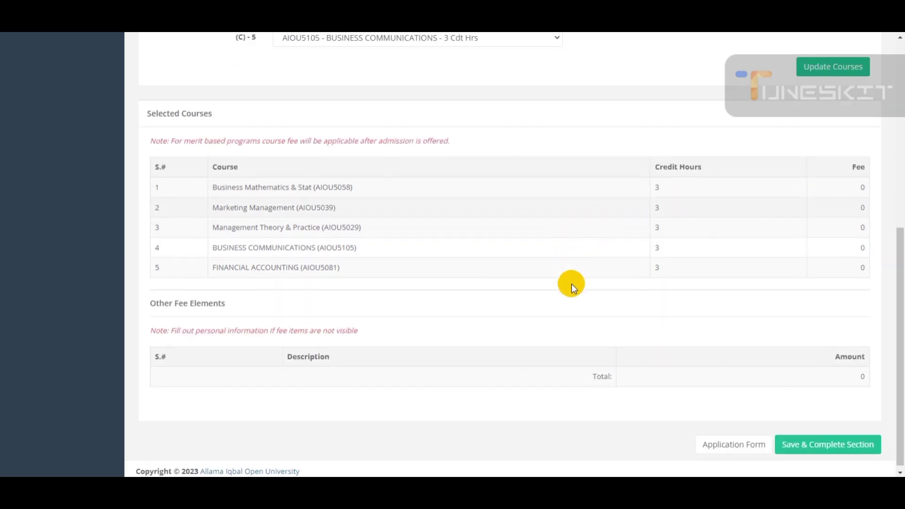
scroll(567, 328, up, 4)
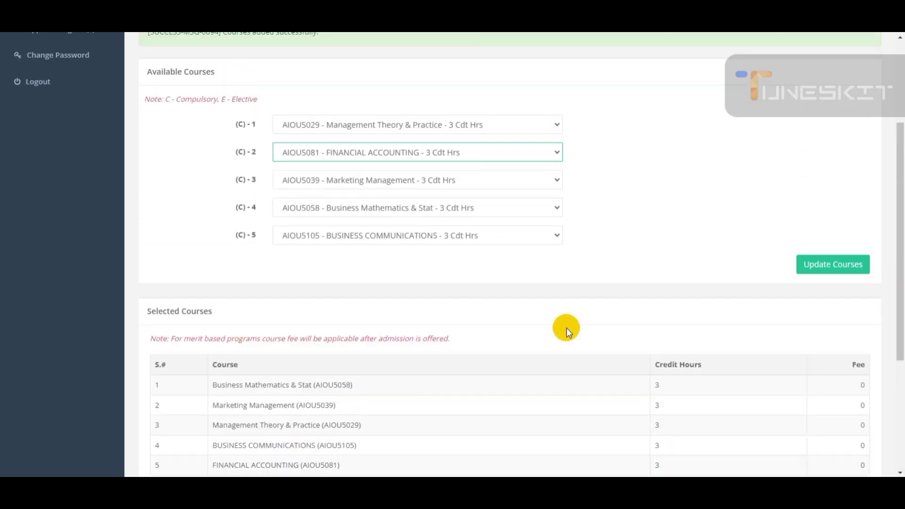
scroll(567, 327, down, 4)
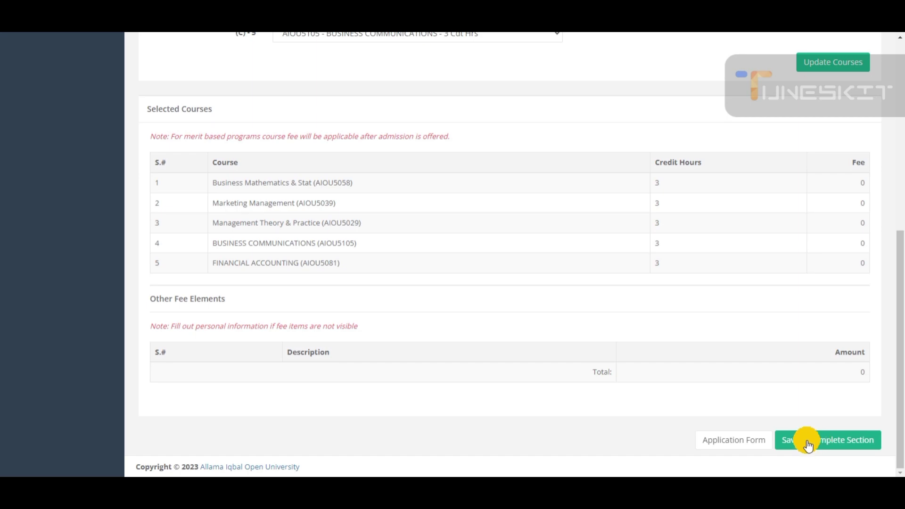
click(794, 440)
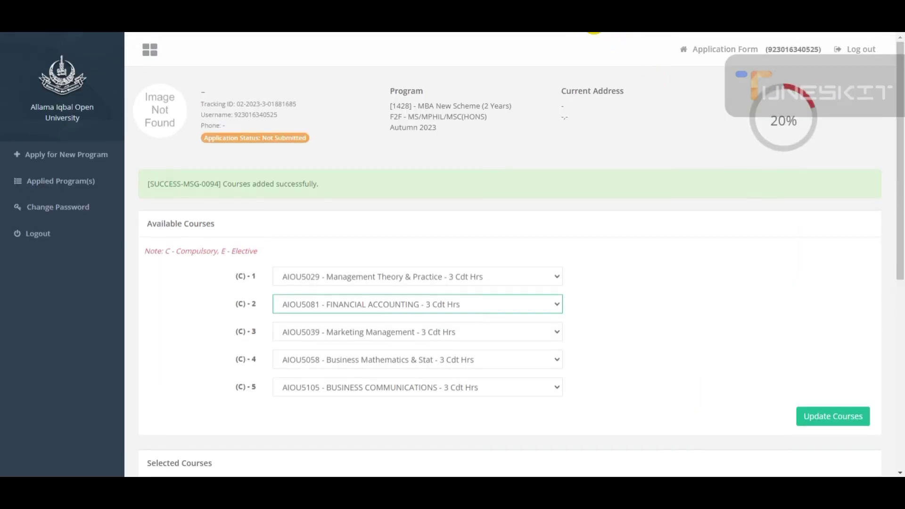
click(589, 32)
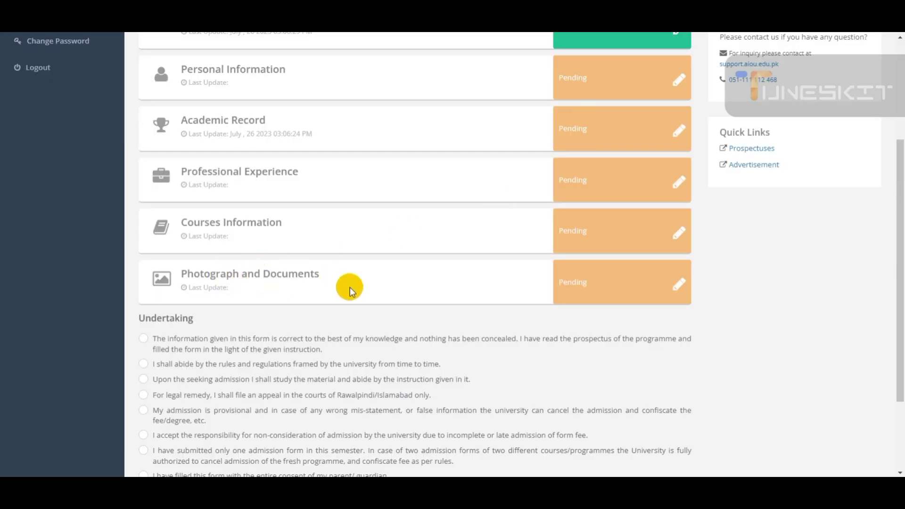
Step: Open Photograph and Documents and browse the computer's files for the Recent Photograph without choosing one
click(606, 295)
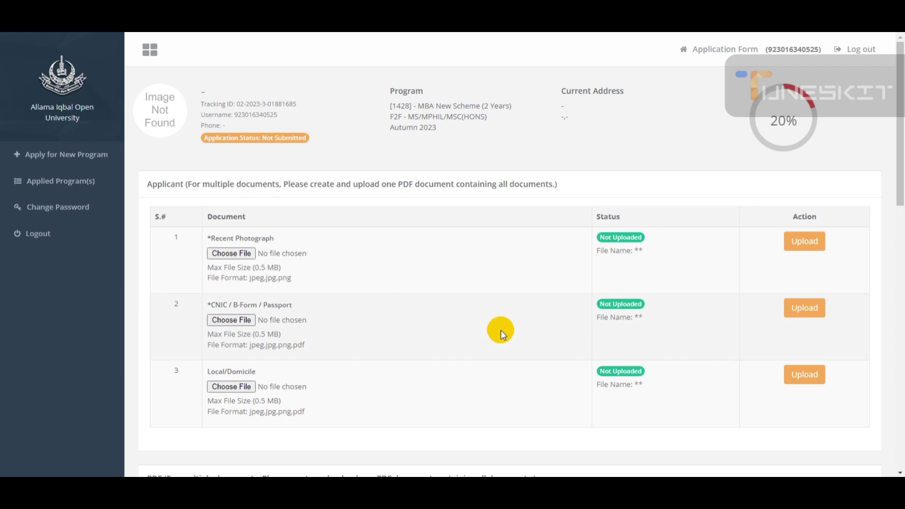
scroll(501, 330, down, 3)
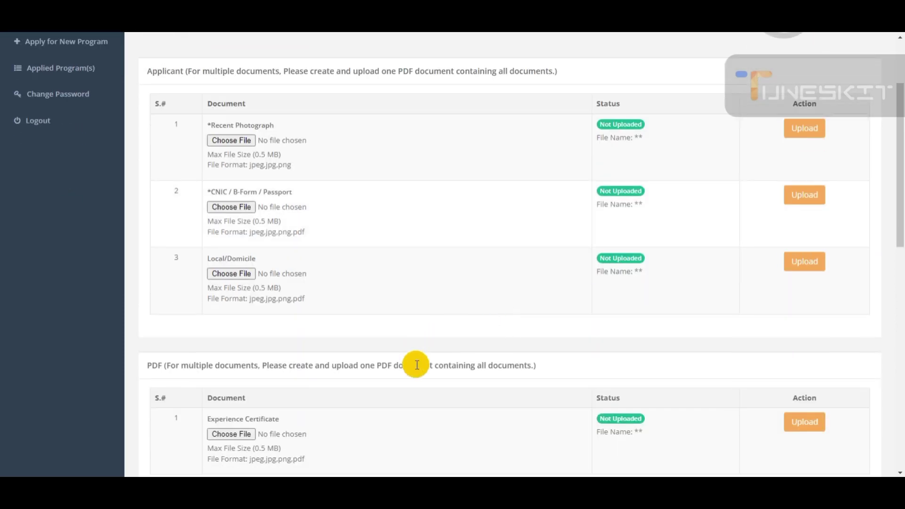
scroll(414, 364, up, 3)
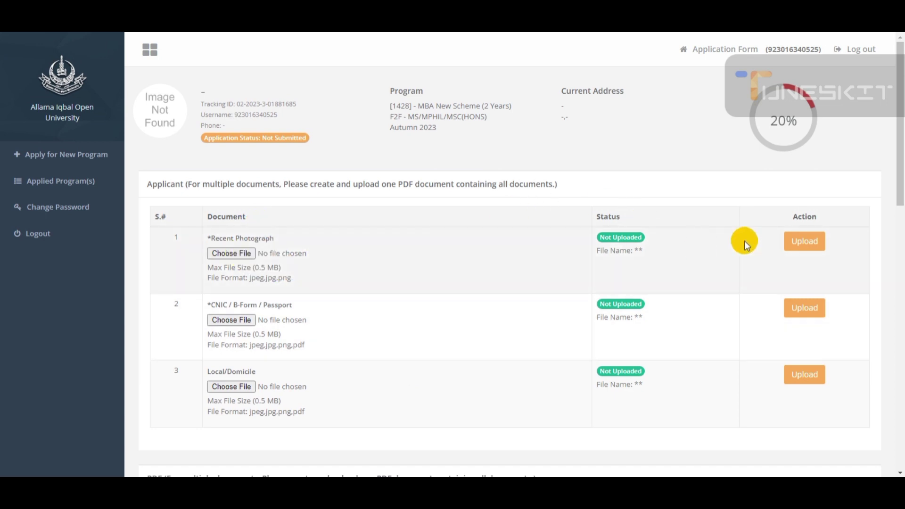
click(239, 254)
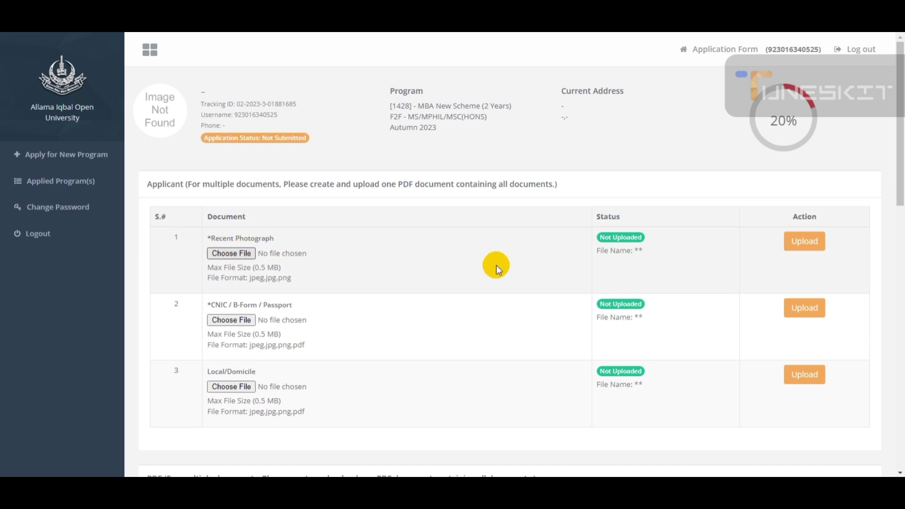
click(288, 257)
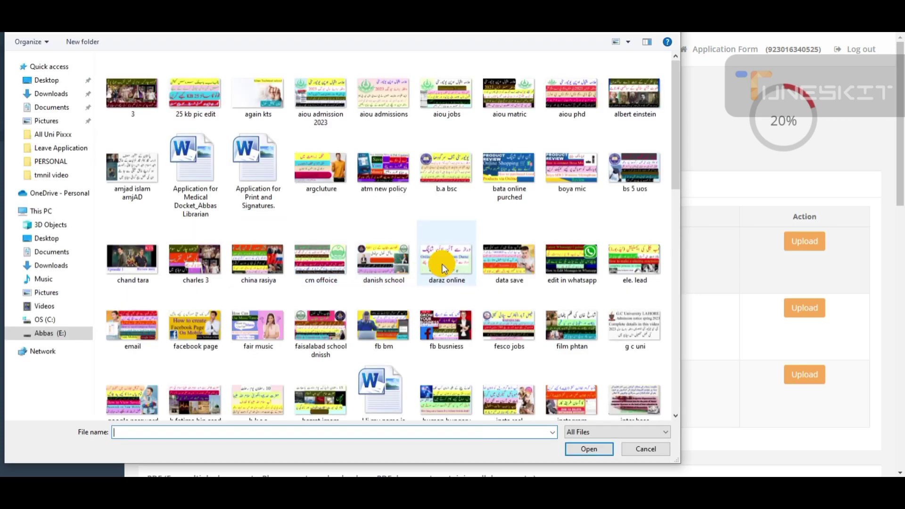
scroll(482, 347, down, 10)
scroll(481, 347, up, 10)
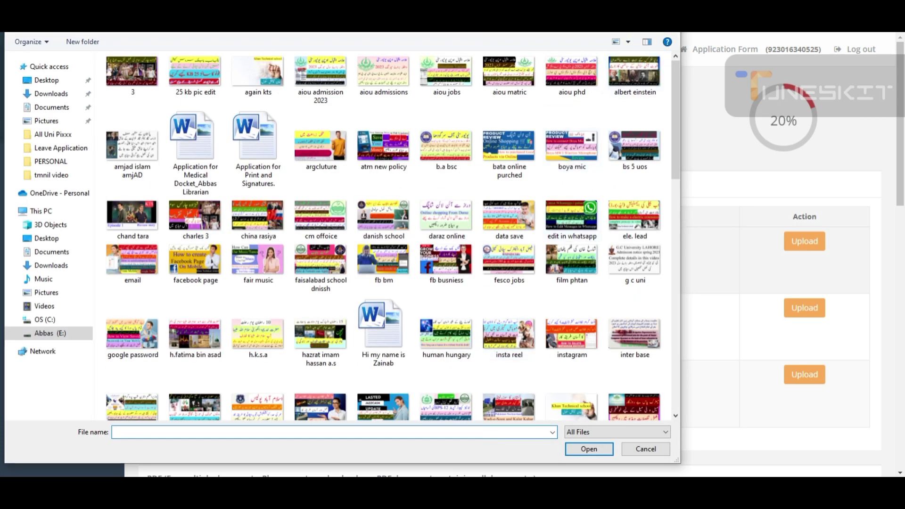
key(Escape)
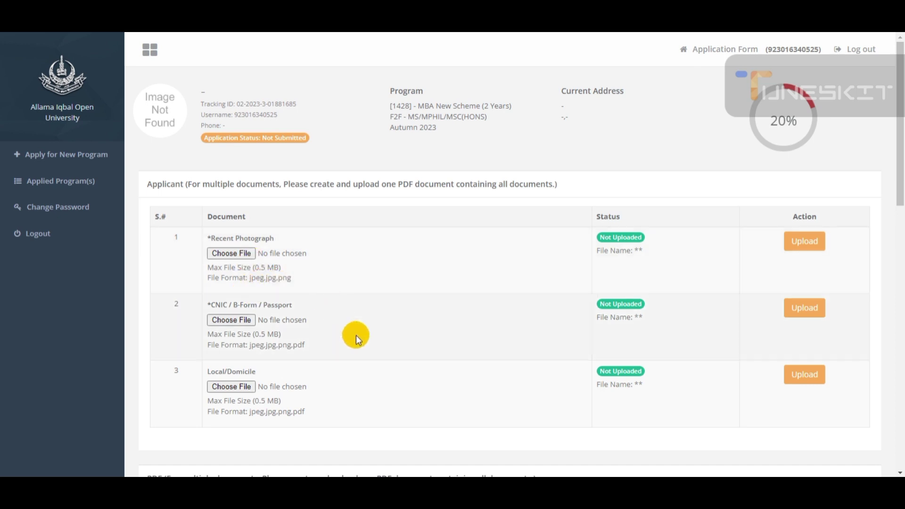
Step: Examine the remaining document upload requirements, from CNIC / B-Form and domicile through experience certificate and father's CNIC to the academic marks sheets
scroll(351, 335, down, 1)
scroll(349, 334, down, 3)
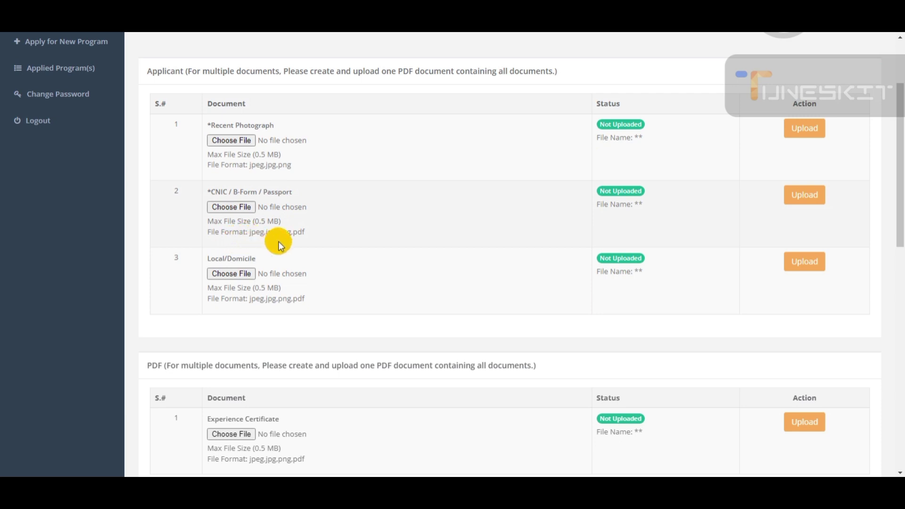
scroll(279, 242, down, 1)
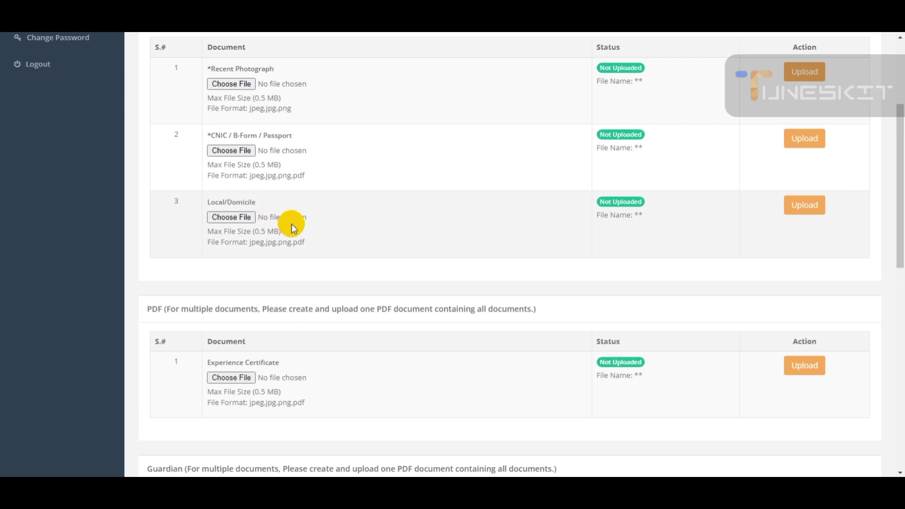
scroll(293, 229, down, 4)
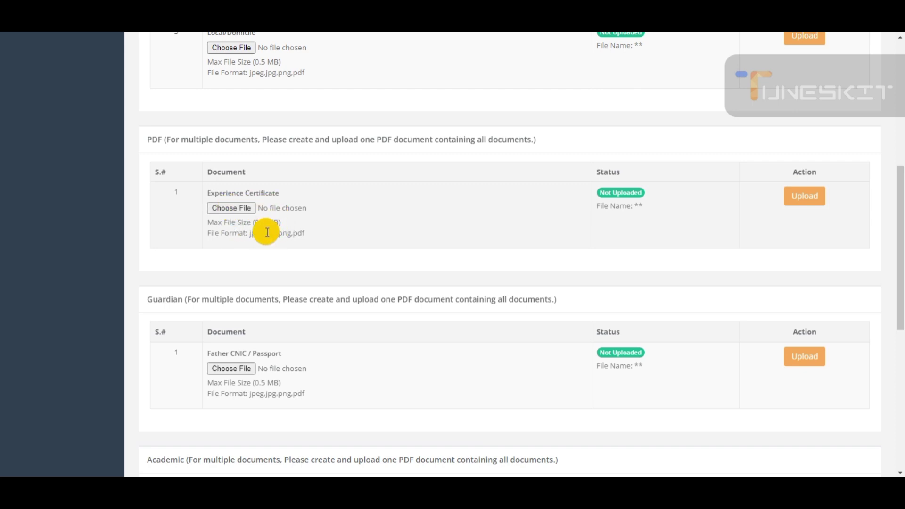
scroll(279, 245, down, 3)
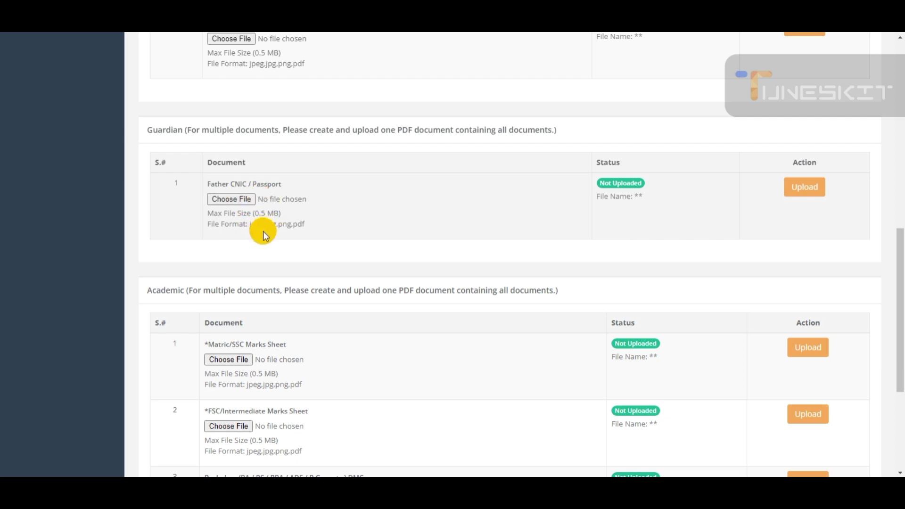
scroll(263, 231, down, 2)
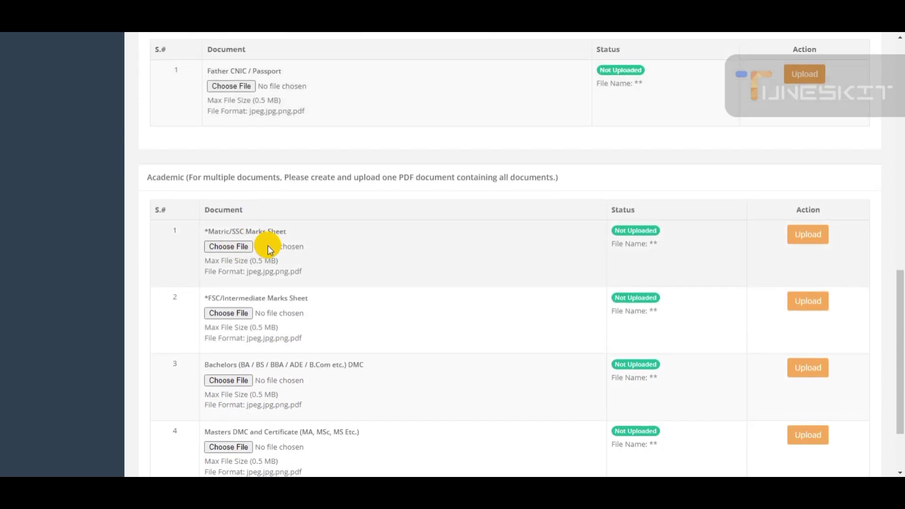
scroll(263, 242, down, 2)
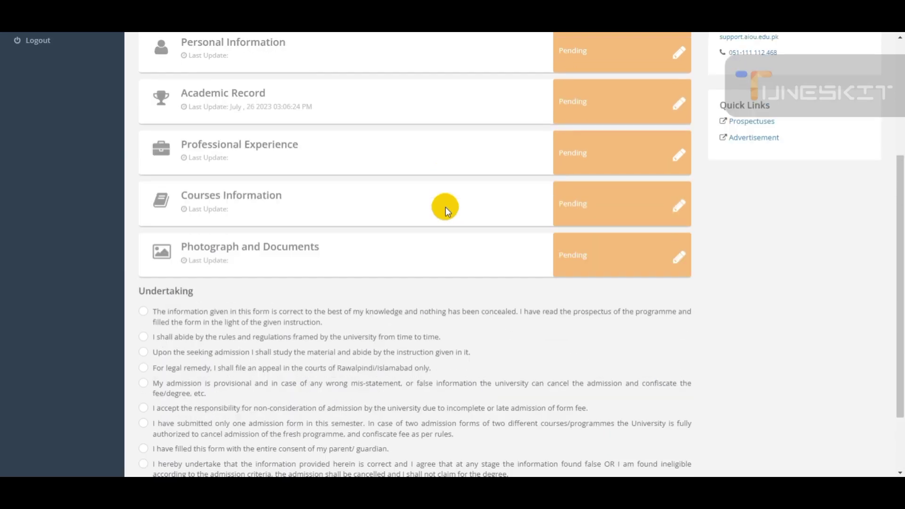
Step: Go through the application form's sections and accept all the Undertaking declarations, checking the first four individually before using Accept All
scroll(445, 208, up, 3)
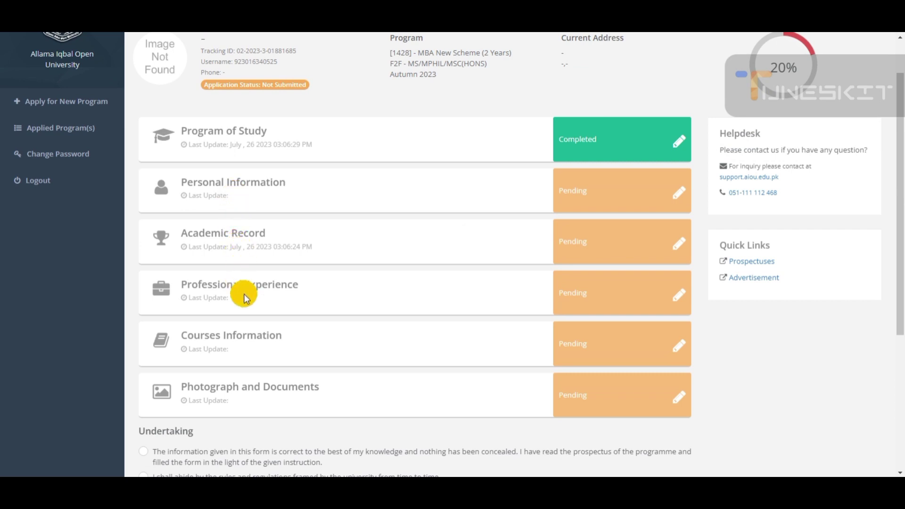
scroll(242, 283, down, 1)
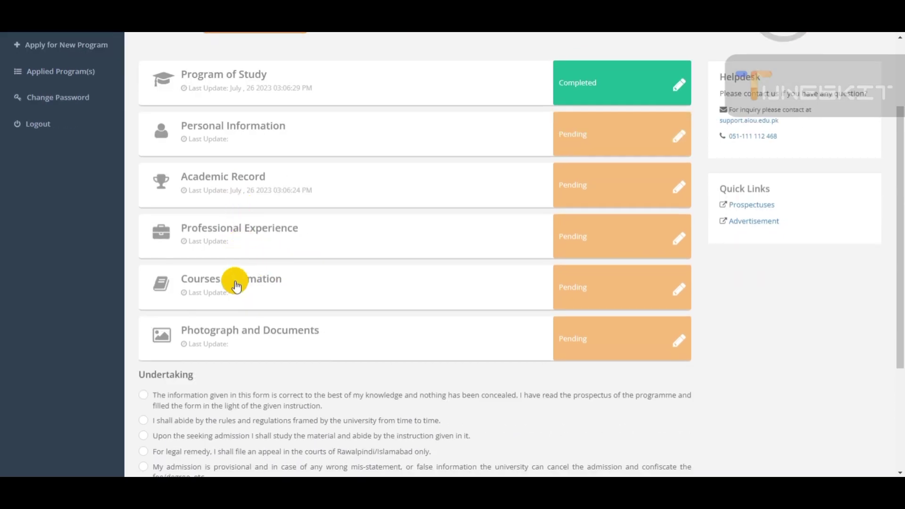
scroll(246, 273, down, 1)
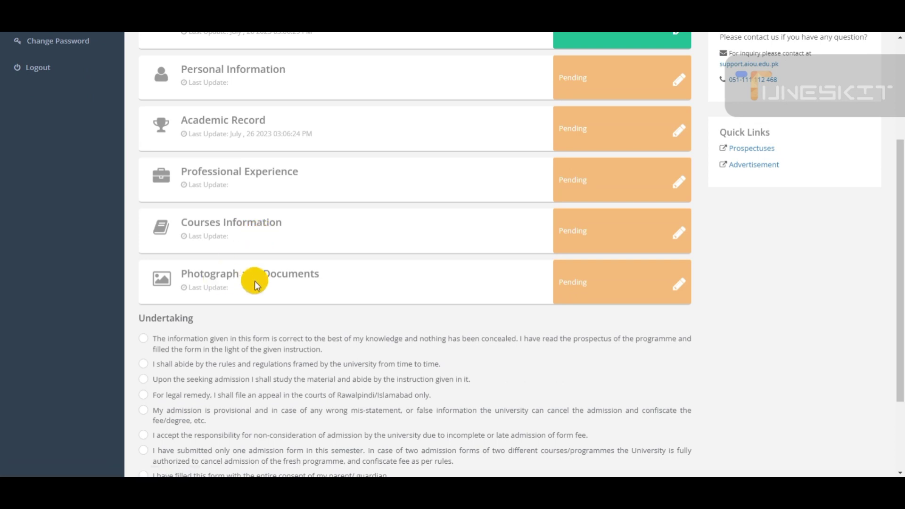
scroll(264, 268, down, 1)
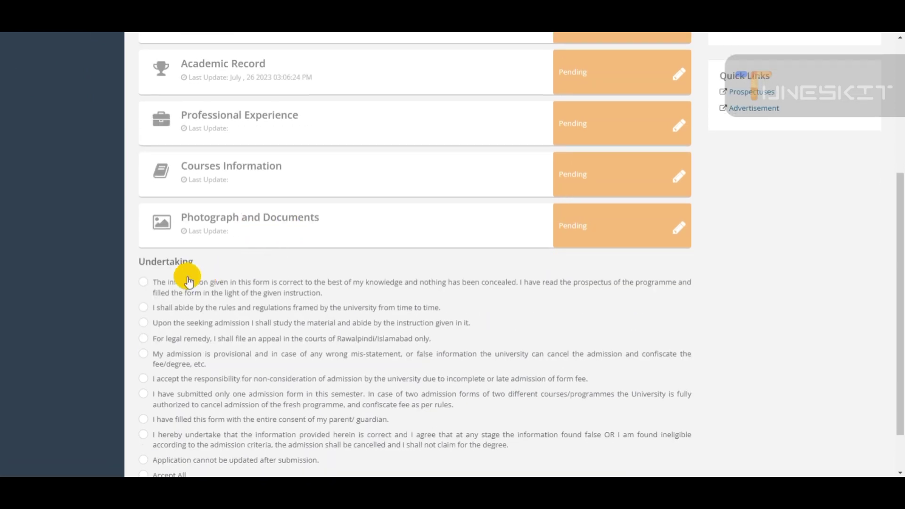
scroll(184, 281, down, 1)
scroll(180, 282, down, 1)
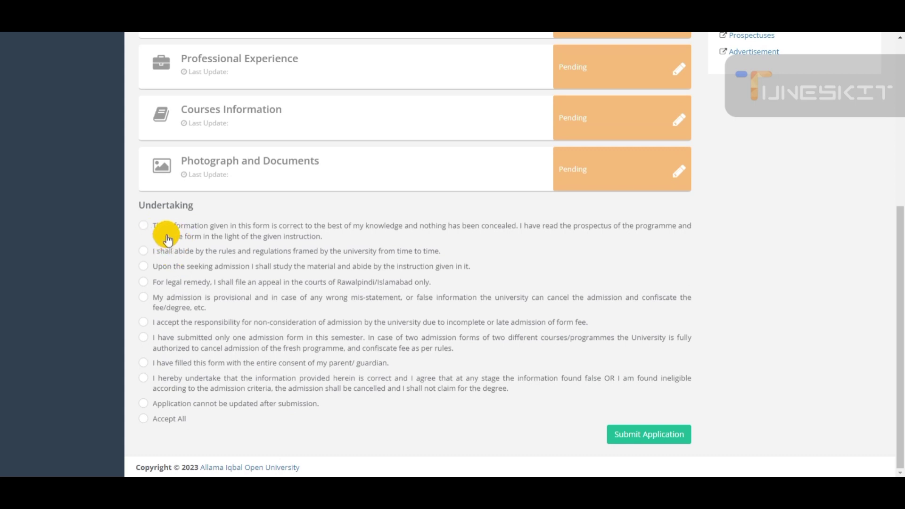
click(144, 226)
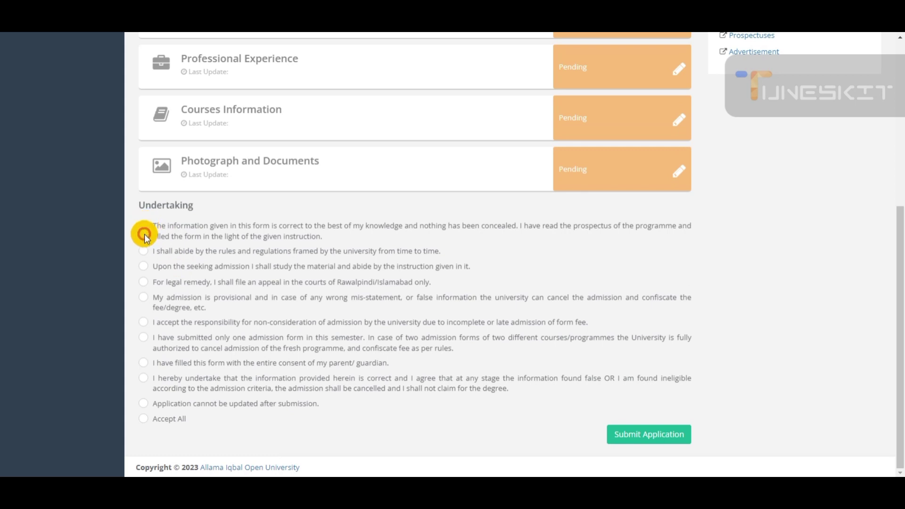
click(143, 250)
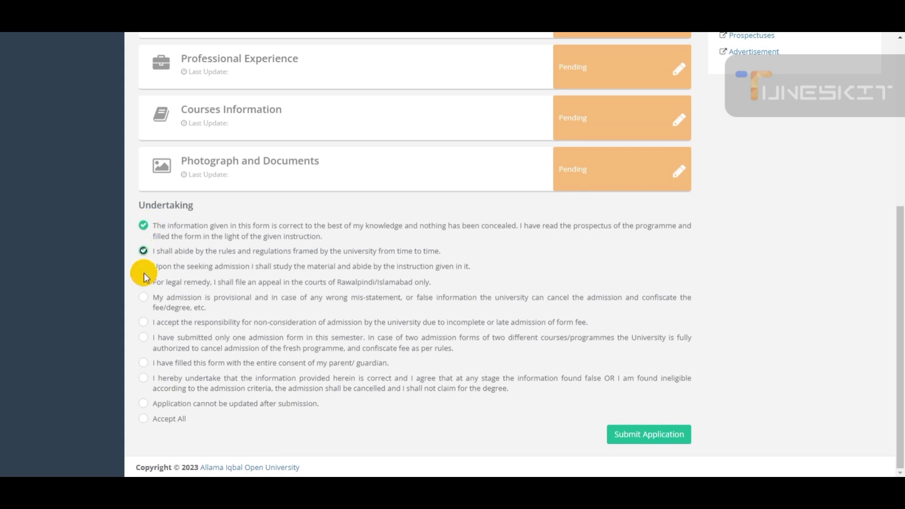
click(144, 267)
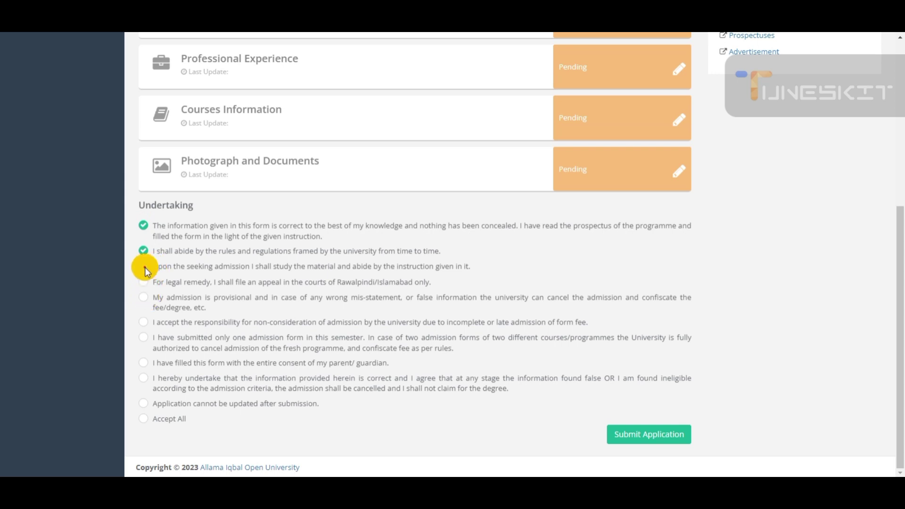
click(143, 266)
click(145, 282)
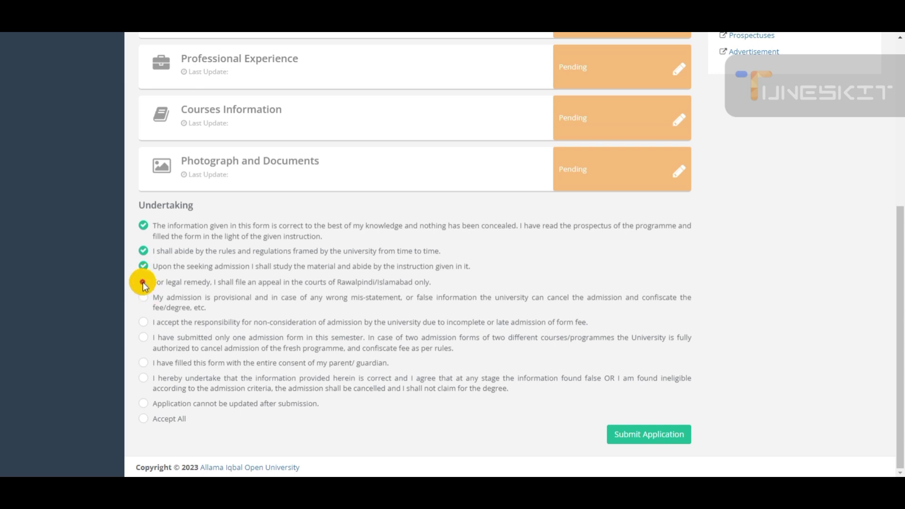
click(143, 283)
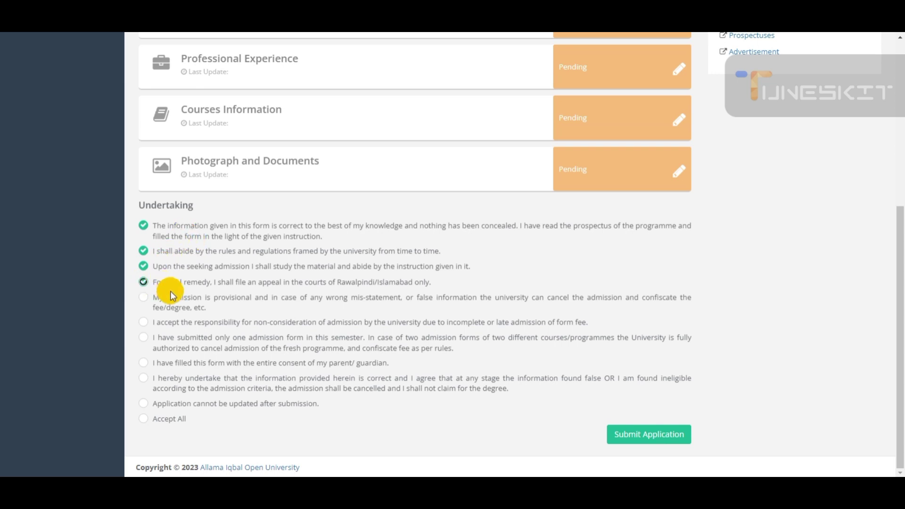
click(142, 419)
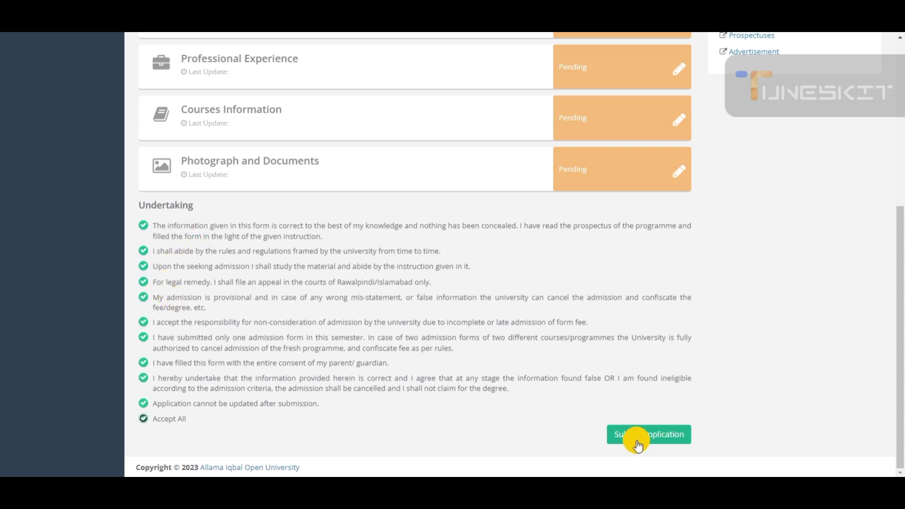